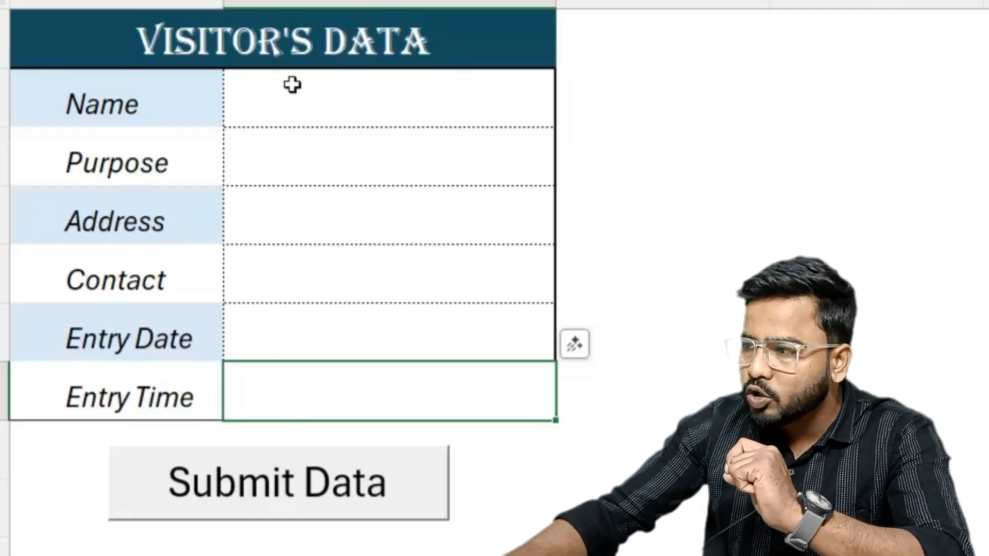
- Review the visitor form's blank entry cells and the stored visitor records on Sheet2
{"action": "left_click_drag", "start_coordinate": [331, 83], "coordinate": [273, 384]}
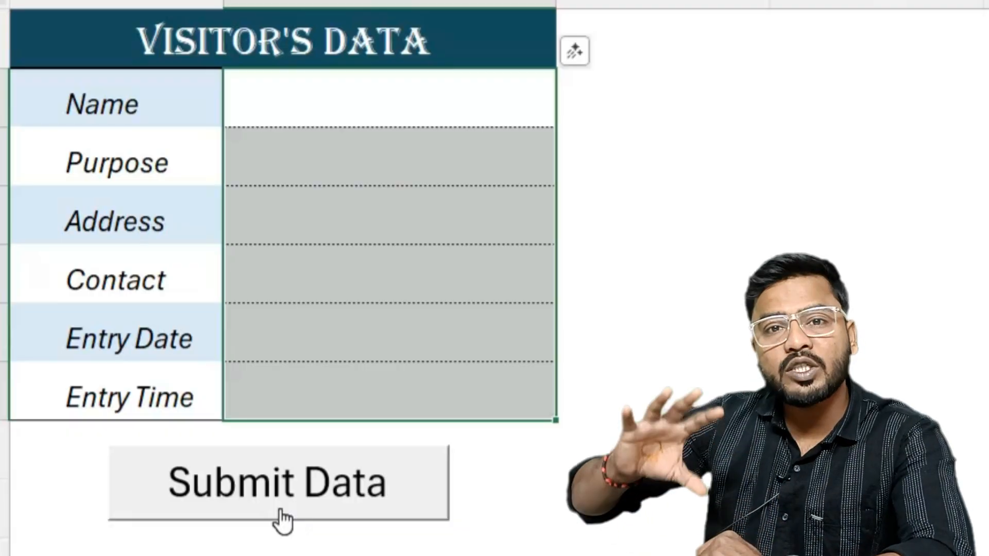
{"action": "left_click", "coordinate": [143, 540]}
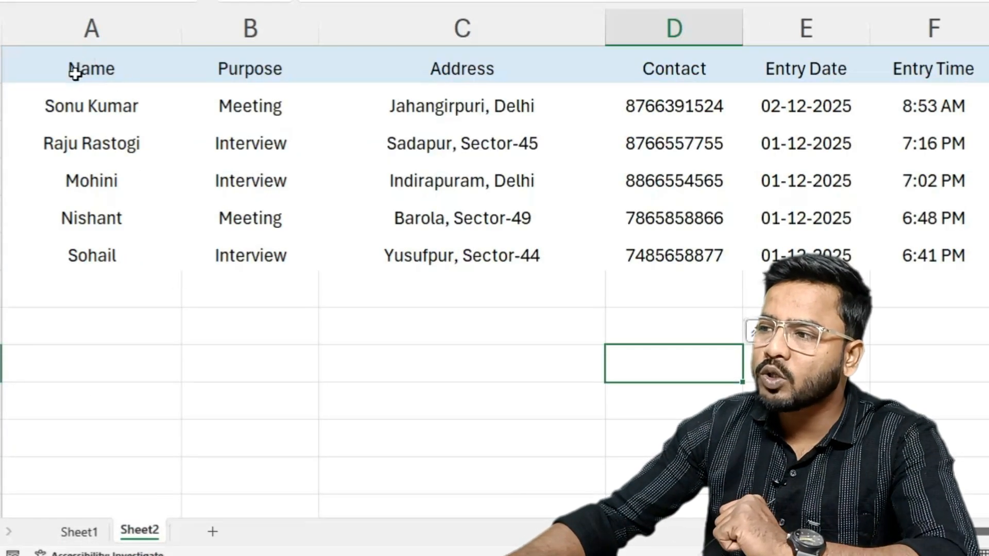
{"action": "left_click_drag", "start_coordinate": [68, 106], "coordinate": [909, 255]}
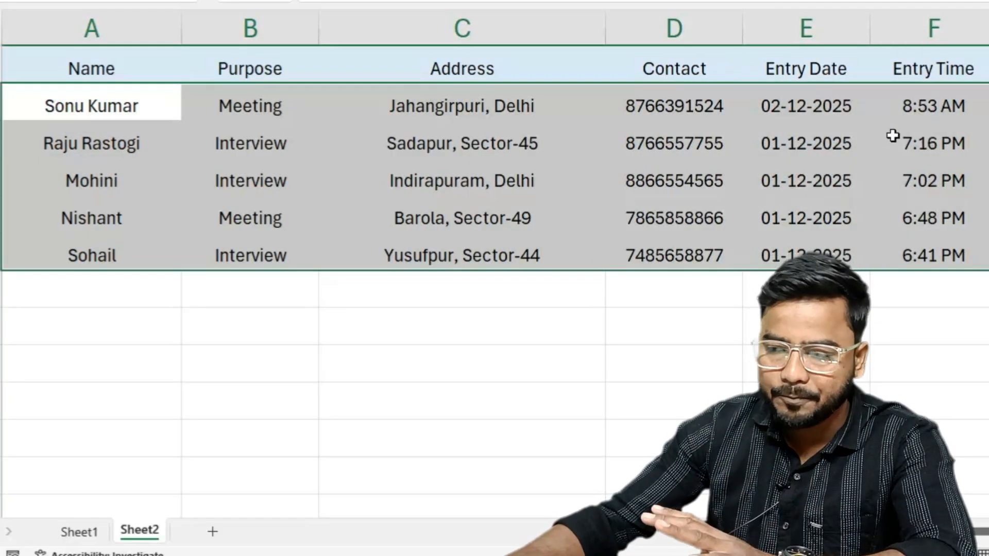
- In the Sheet1 visitor form, enter the visitor's full name and set the purpose to Interview
{"action": "left_click", "coordinate": [65, 538]}
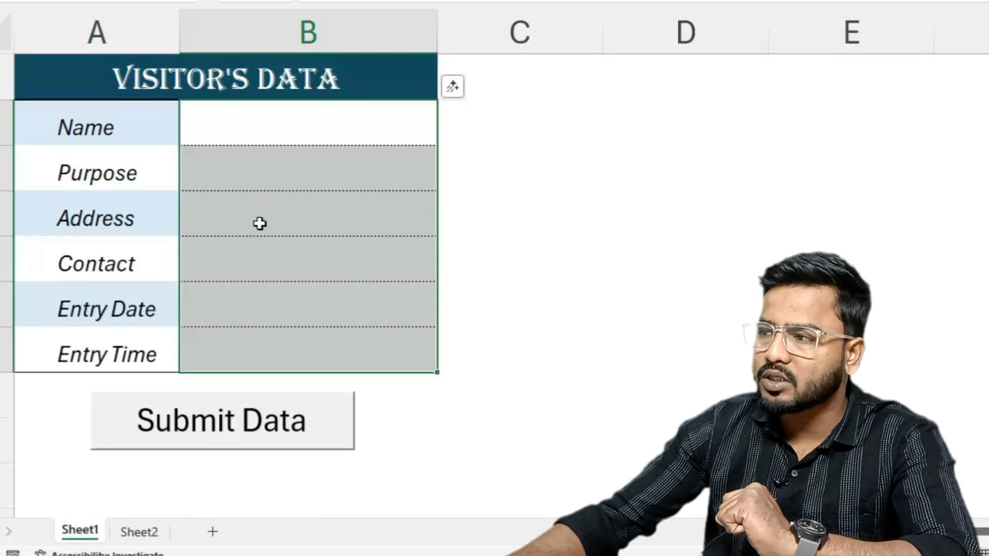
{"action": "left_click", "coordinate": [258, 132]}
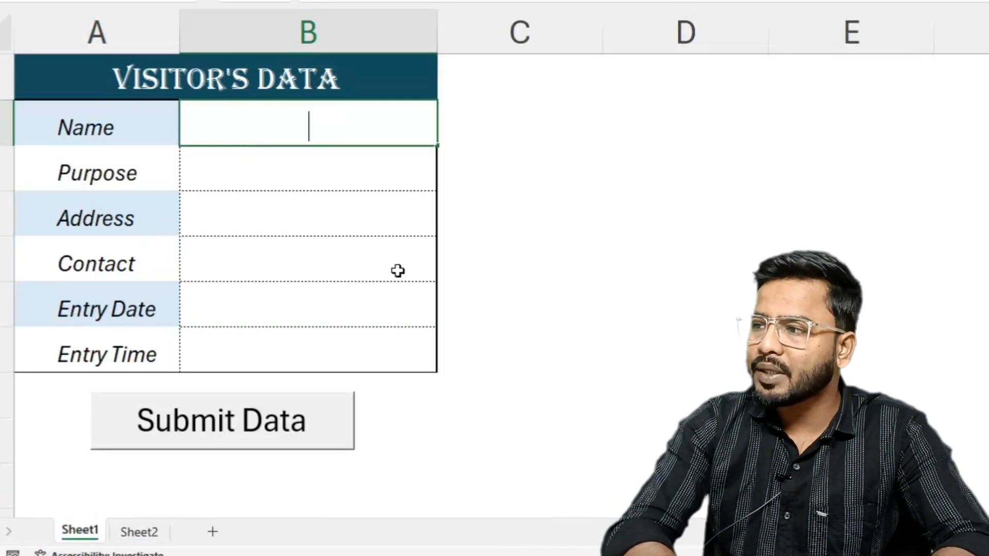
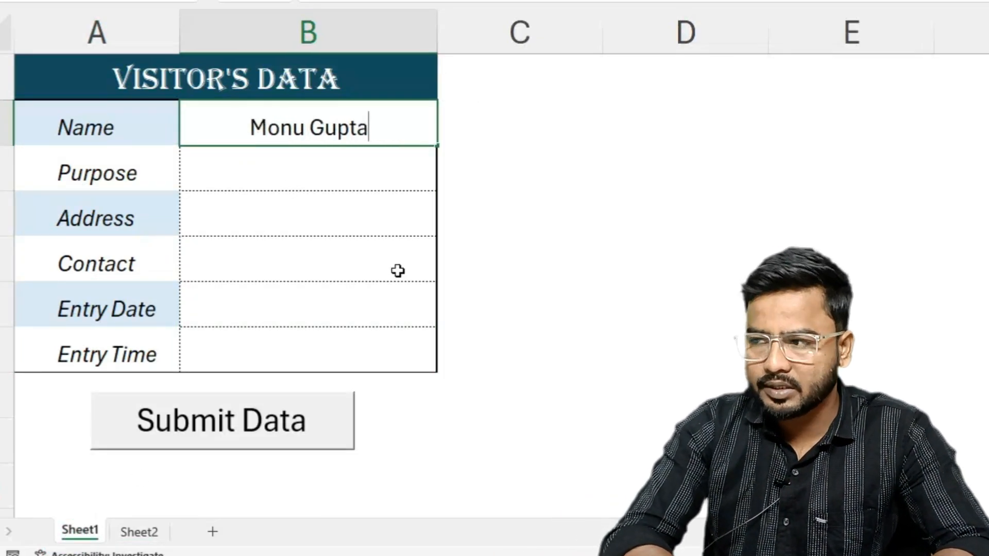
{"action": "key", "text": "Return"}
{"action": "type", "text": "Interview"}
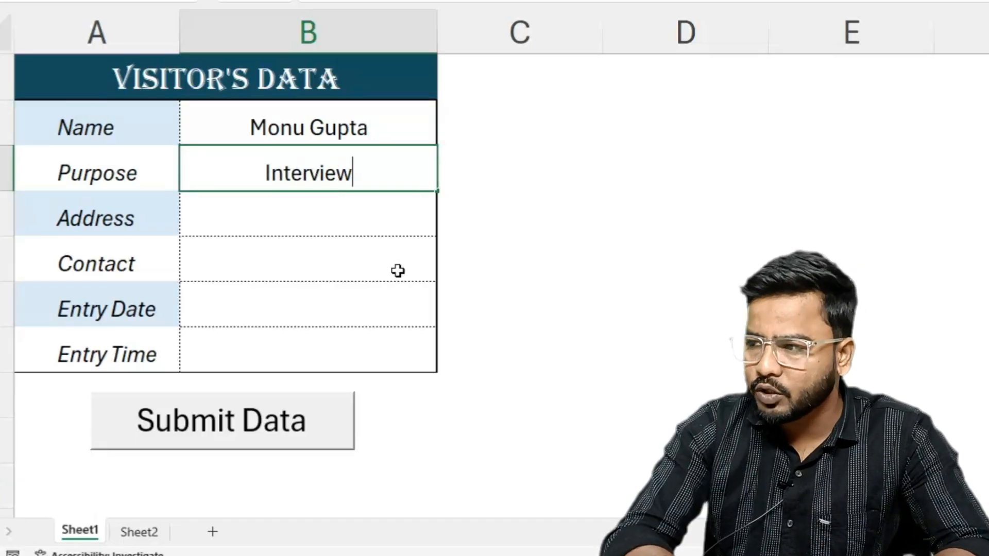
{"action": "key", "text": "Escape"}
{"action": "key", "text": "Return"}
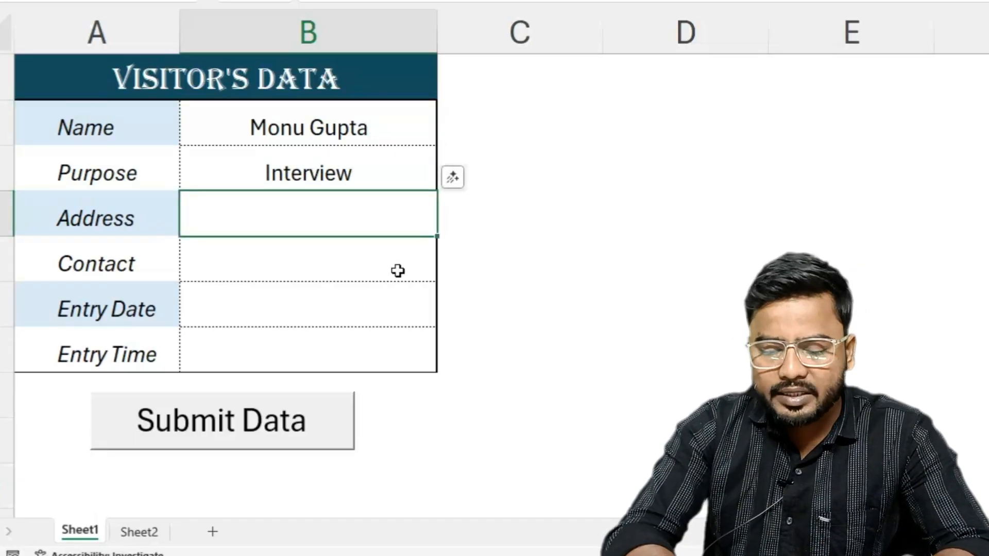
- Fill in the visitor's address and contact number in the form
{"action": "type", "text": "Sadarpur, S"}
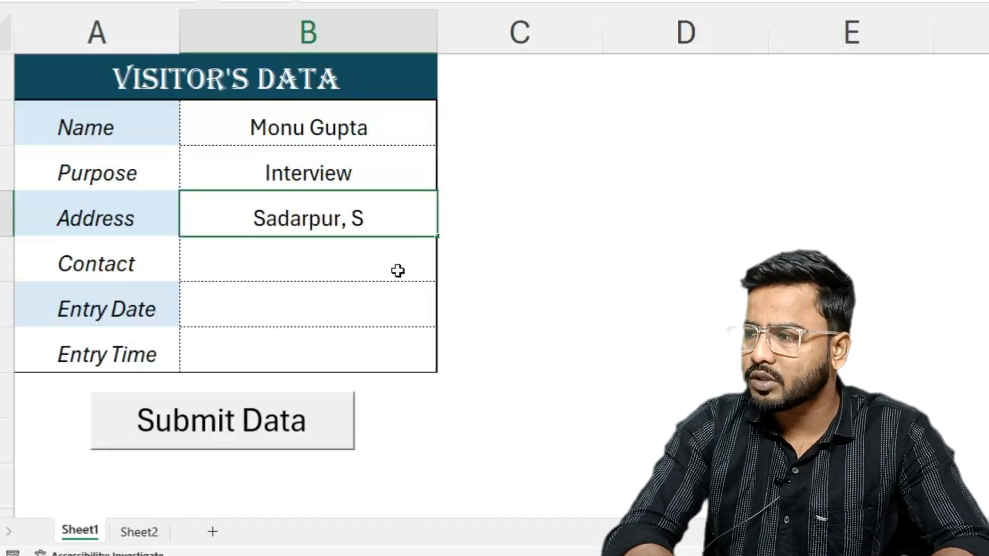
{"action": "type", "text": "ec-45"}
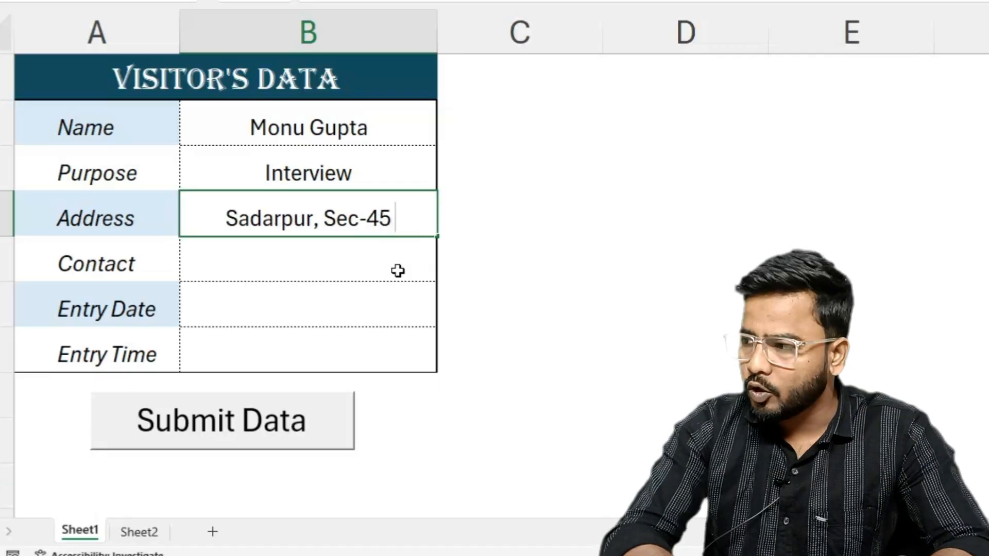
{"action": "type", "text": ", Noida"}
{"action": "key", "text": "Return"}
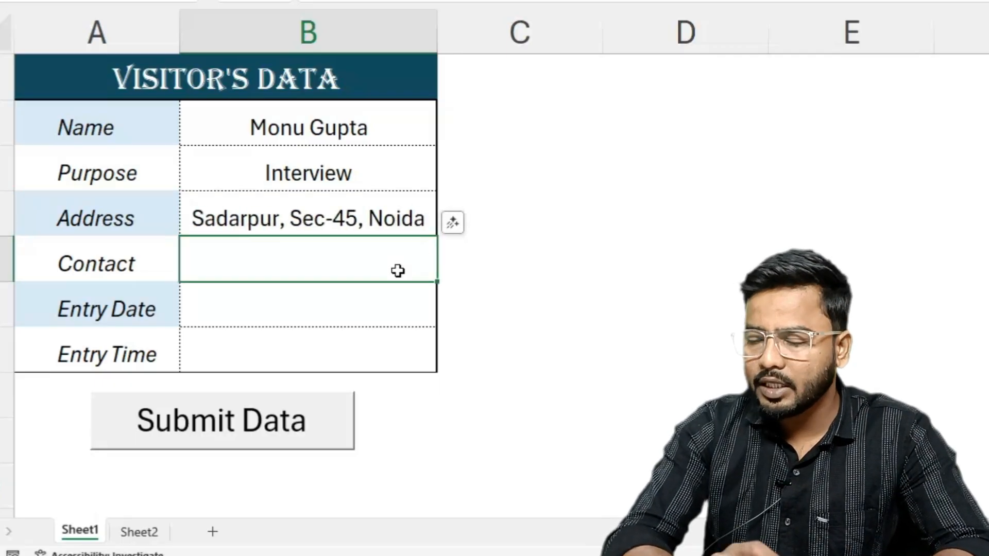
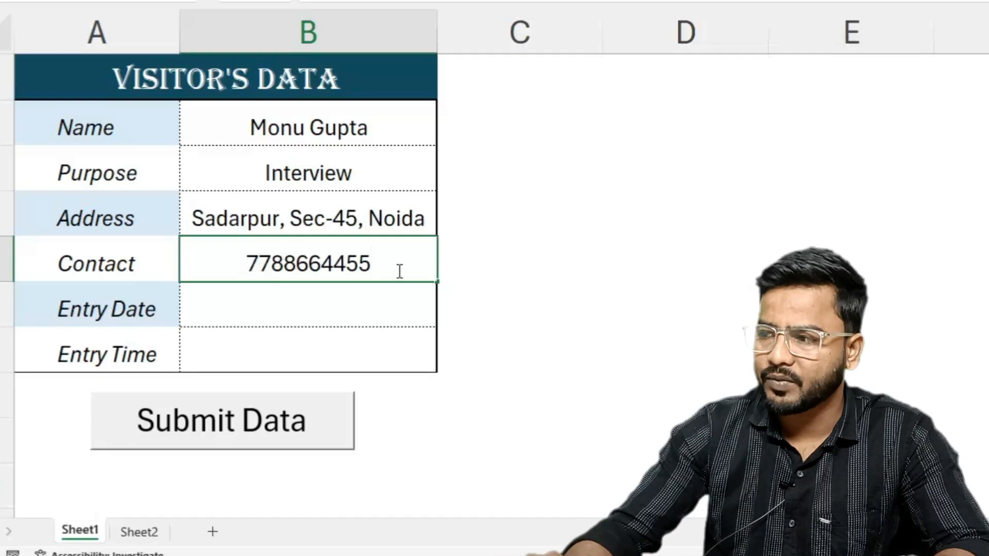
{"action": "key", "text": "Return"}
- Enter the current date 02-12-2025 and current time 9:09 AM as entry date and time, and submit the record
{"action": "key", "text": "ctrl+semicolon"}
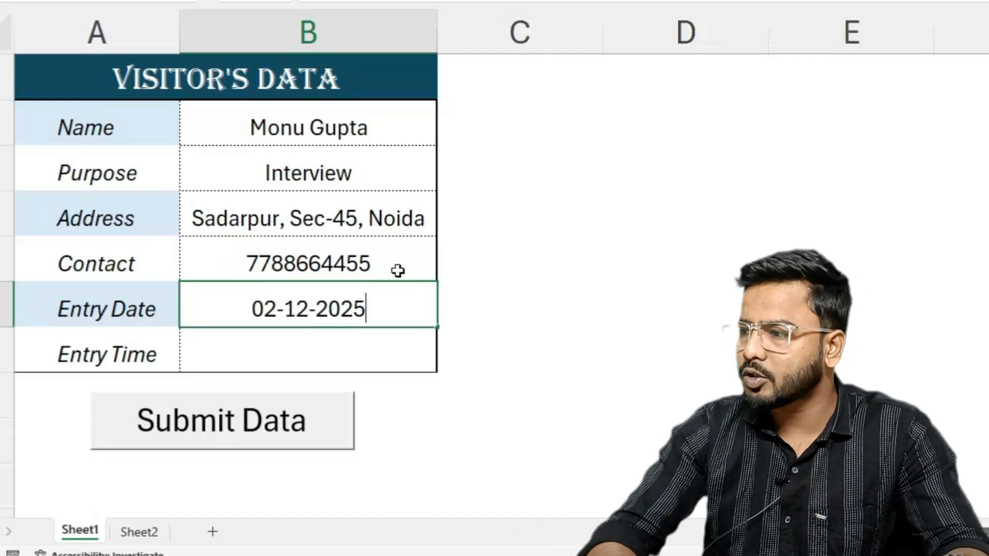
{"action": "key", "text": "Return"}
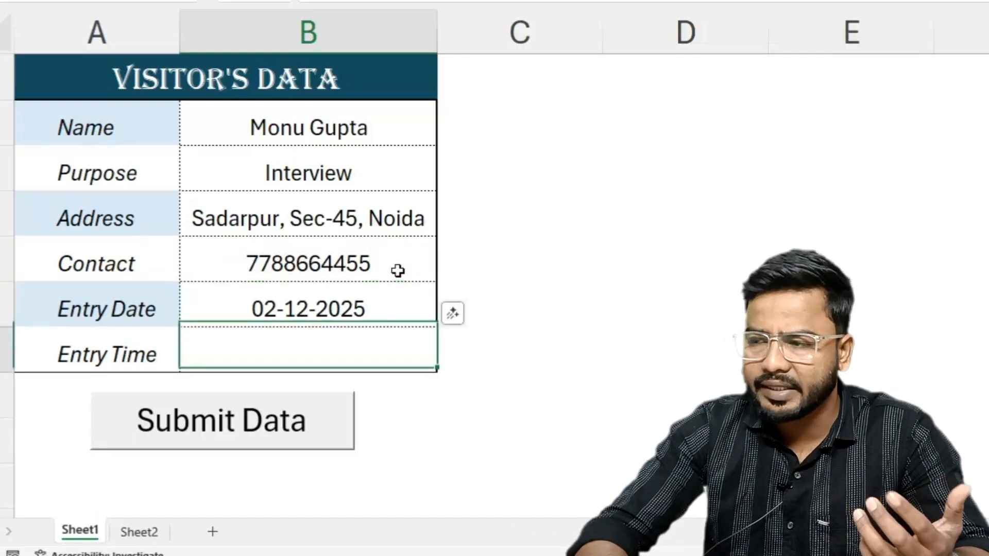
{"action": "key", "text": "ctrl+shift+semicolon"}
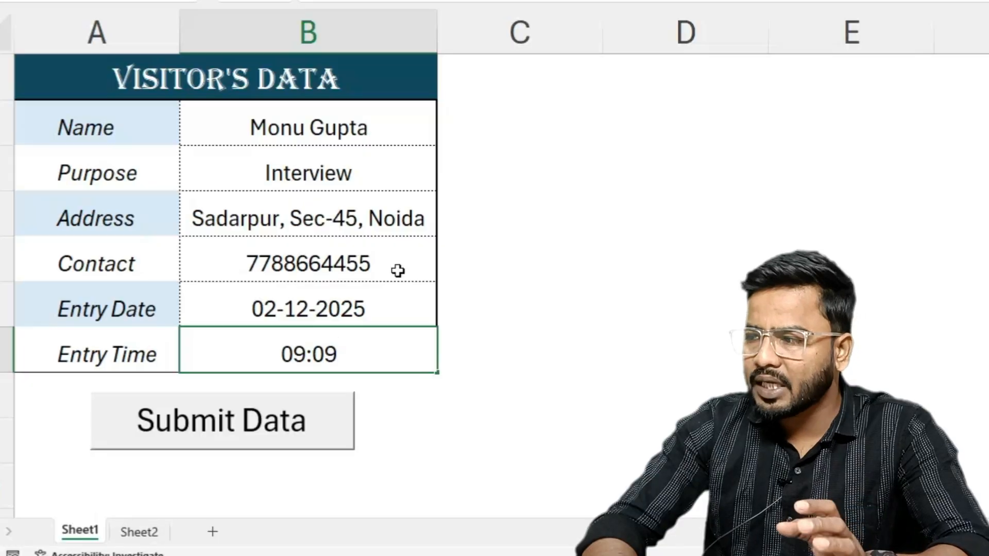
{"action": "key", "text": "Return"}
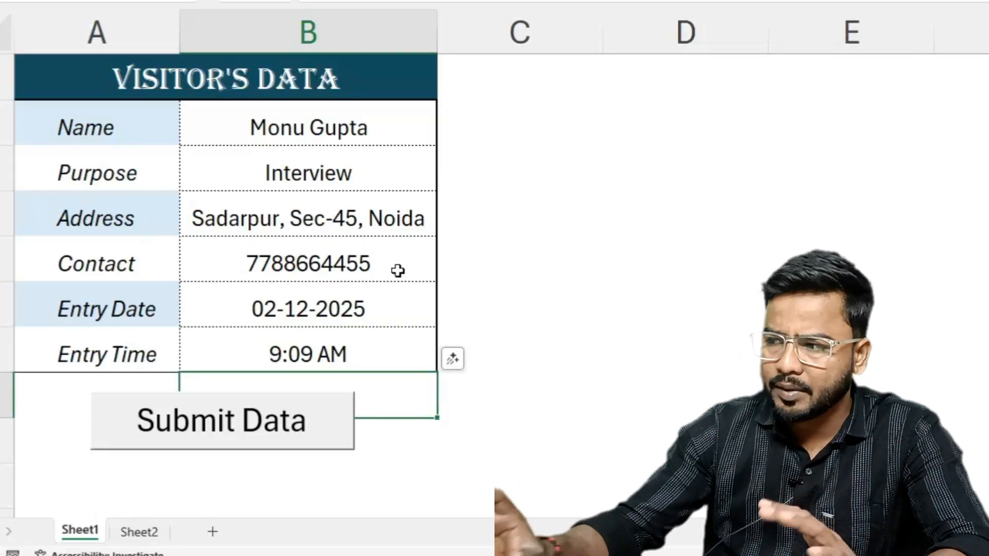
{"action": "left_click", "coordinate": [616, 436]}
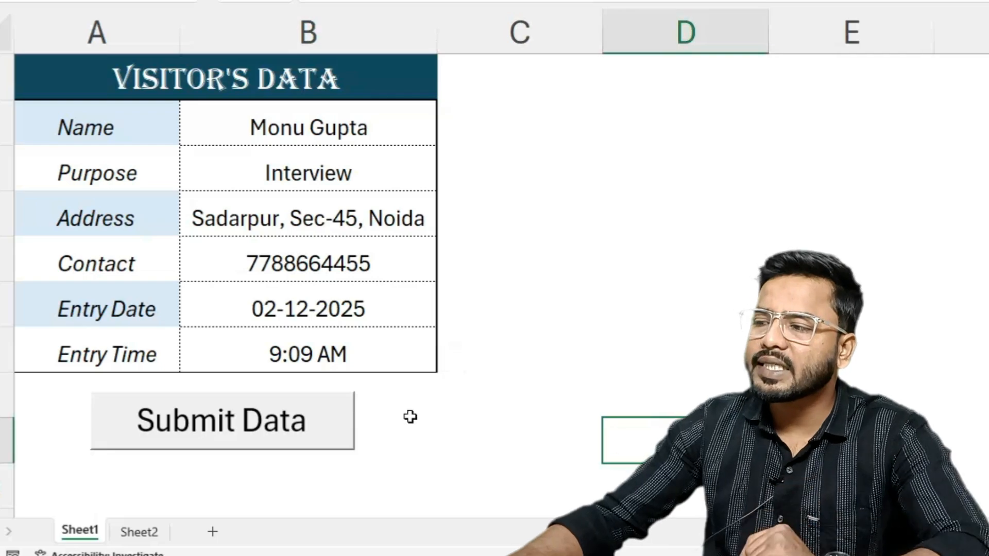
{"action": "left_click", "coordinate": [178, 419]}
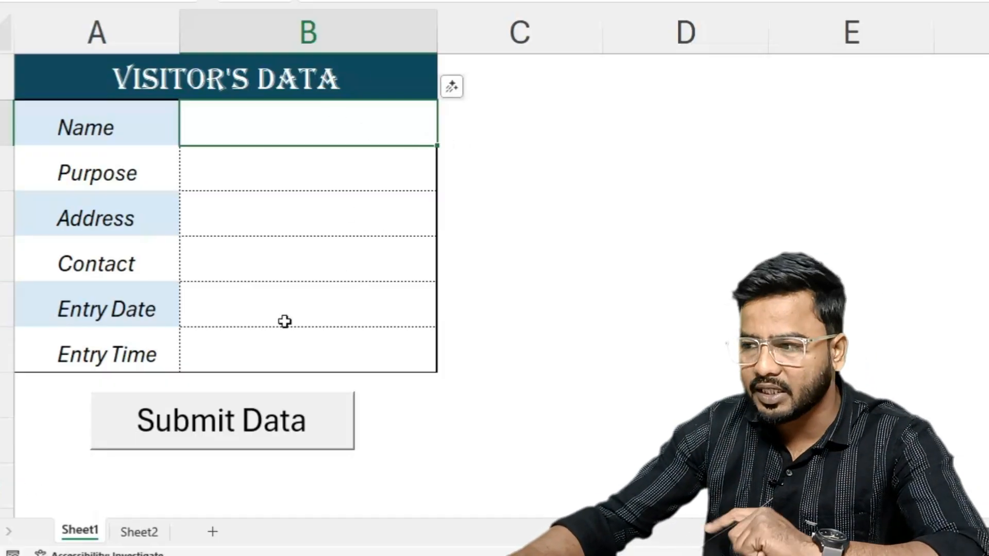
- Check each field of the newly submitted visitor record in row 2 of Sheet2
{"action": "left_click", "coordinate": [129, 531]}
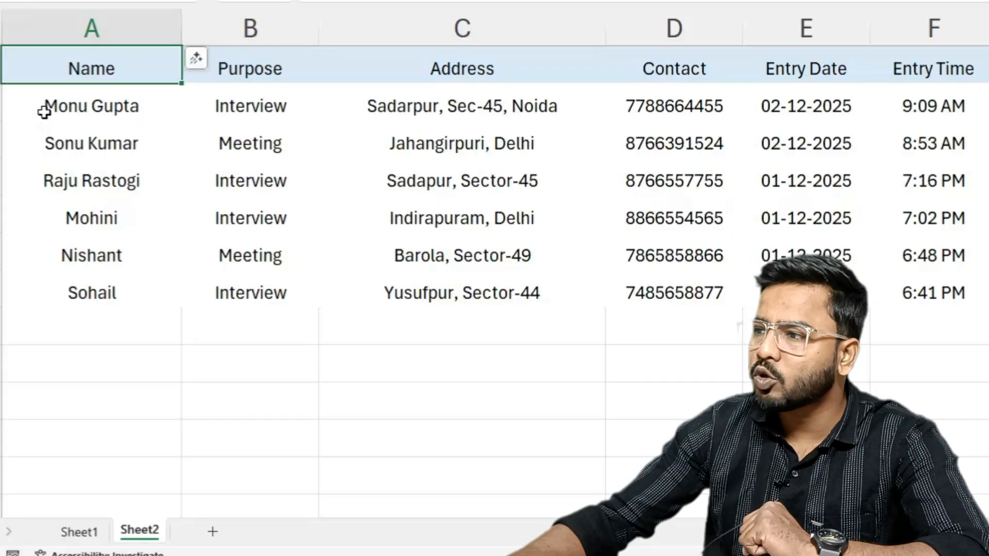
{"action": "left_click", "coordinate": [44, 110]}
{"action": "left_click", "coordinate": [276, 107]}
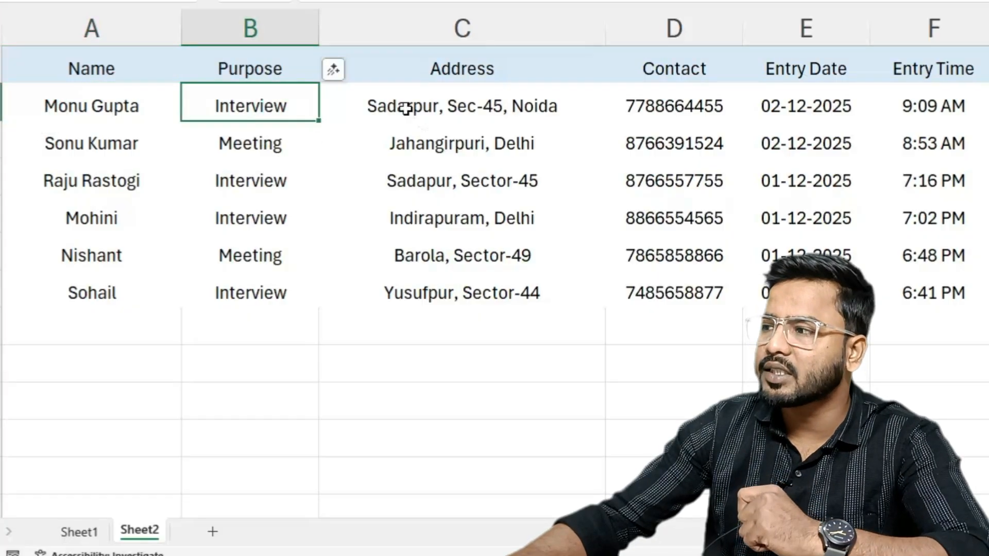
{"action": "left_click", "coordinate": [686, 107]}
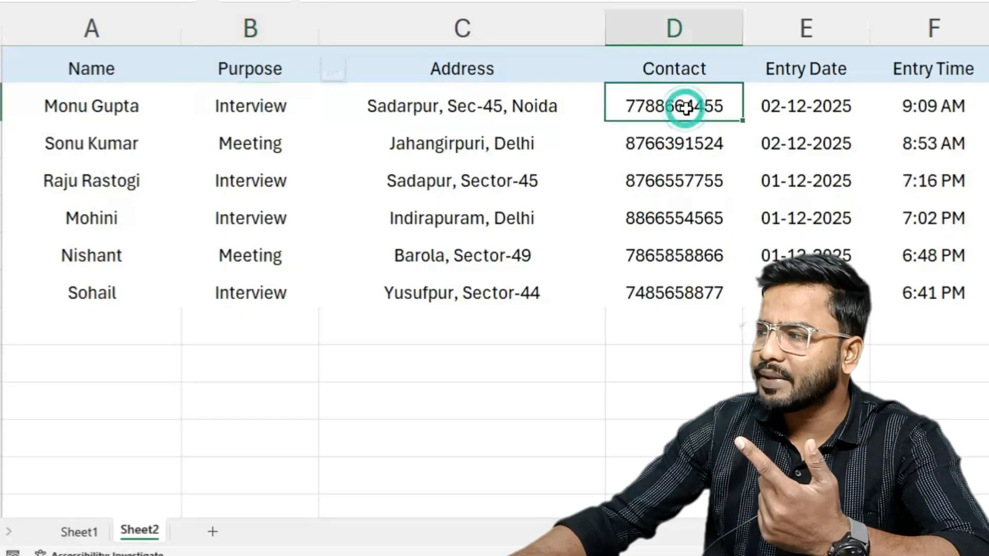
{"action": "left_click", "coordinate": [799, 103]}
{"action": "left_click", "coordinate": [936, 102]}
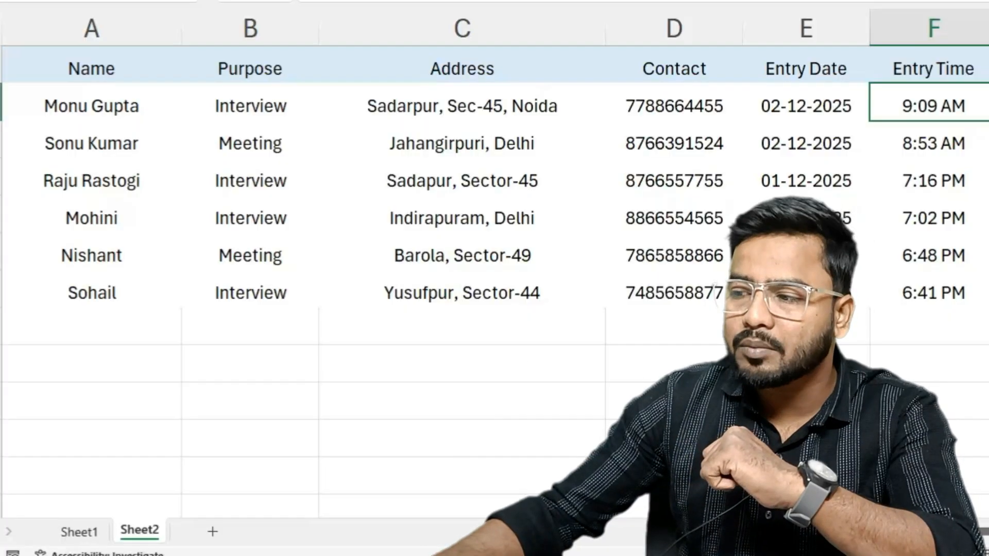
- Examine the Sheet1 form's layout, from the Visitor's Data heading through the field labels in A2:A7
{"action": "left_click", "coordinate": [60, 533]}
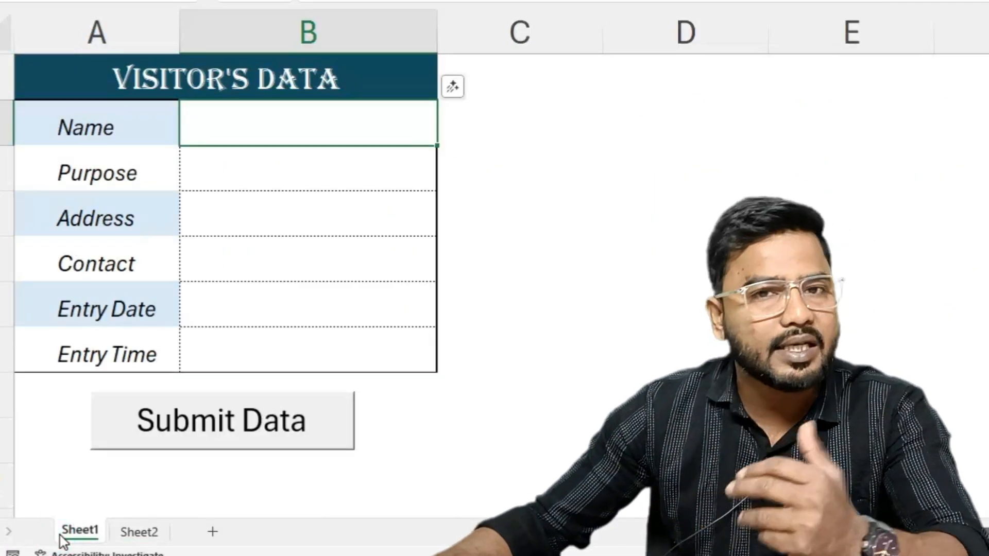
{"action": "mouse_move", "coordinate": [113, 77]}
{"action": "left_mouse_down"}
{"action": "mouse_move", "coordinate": [219, 307]}
{"action": "mouse_move", "coordinate": [217, 339]}
{"action": "left_mouse_up"}
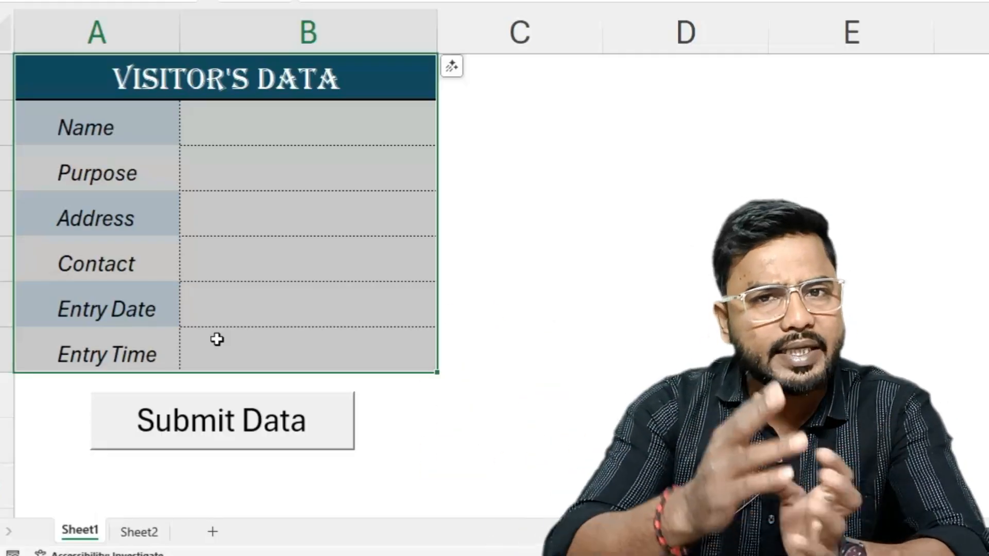
{"action": "left_click", "coordinate": [136, 534]}
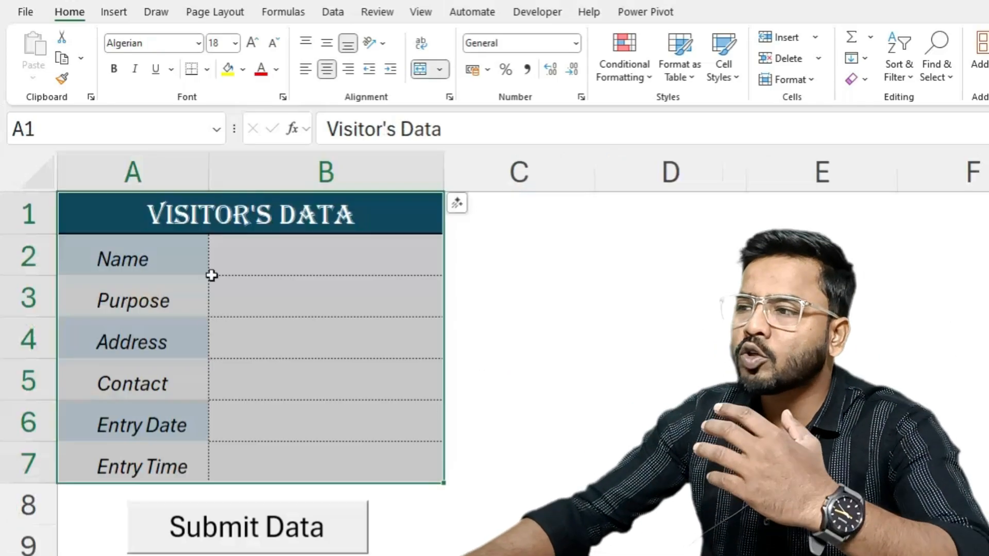
{"action": "left_click", "coordinate": [272, 254]}
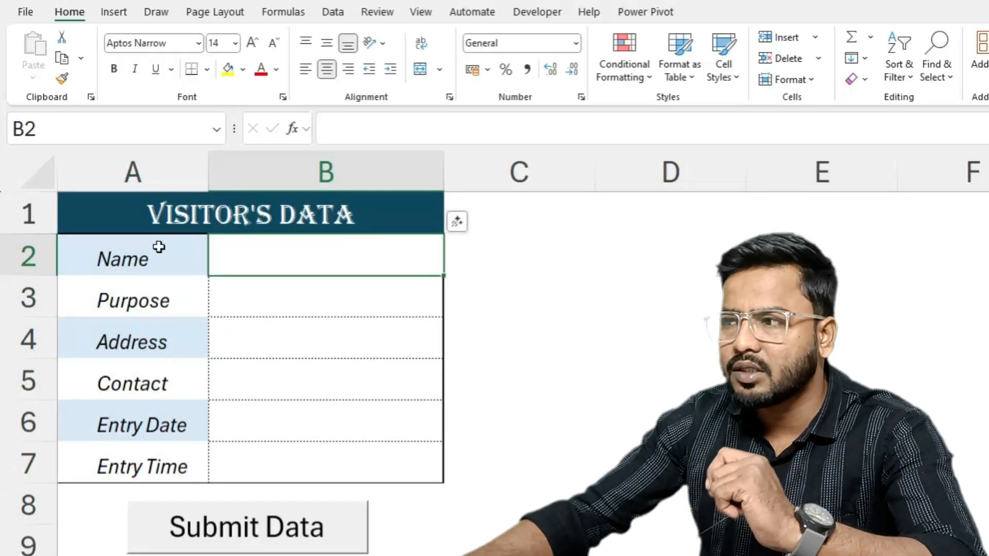
{"action": "left_click", "coordinate": [126, 256]}
{"action": "left_click", "coordinate": [147, 302]}
{"action": "left_click", "coordinate": [141, 328]}
{"action": "left_click", "coordinate": [137, 376]}
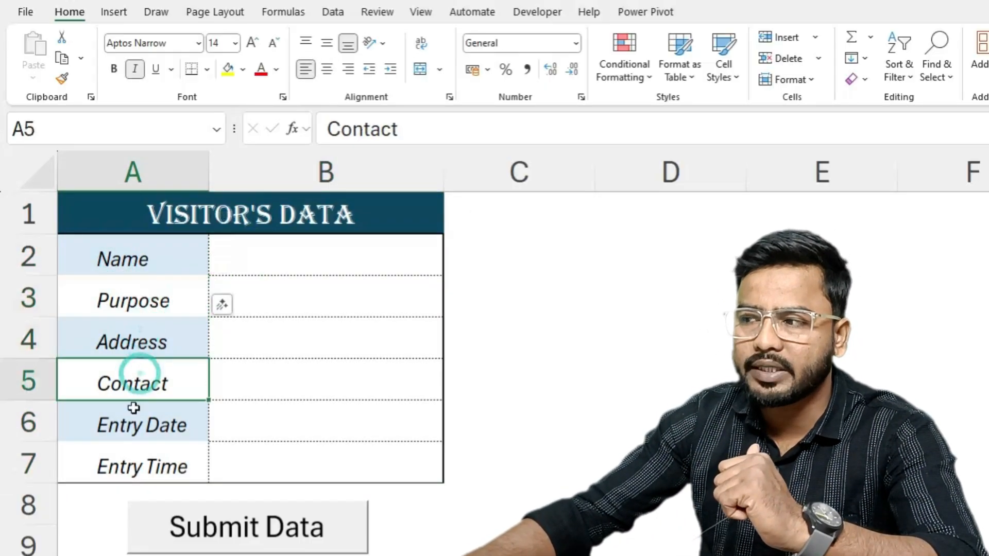
{"action": "left_click", "coordinate": [133, 418]}
{"action": "left_click", "coordinate": [142, 466]}
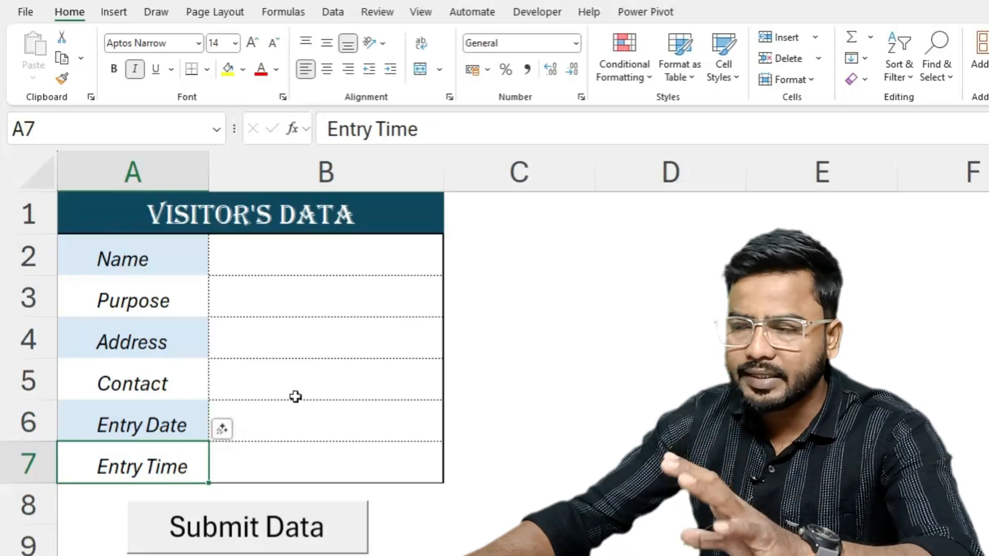
- On a blank sheet, enter the form labels Name, Purpose and Address in cells A2 to A4
{"action": "left_click", "coordinate": [217, 555]}
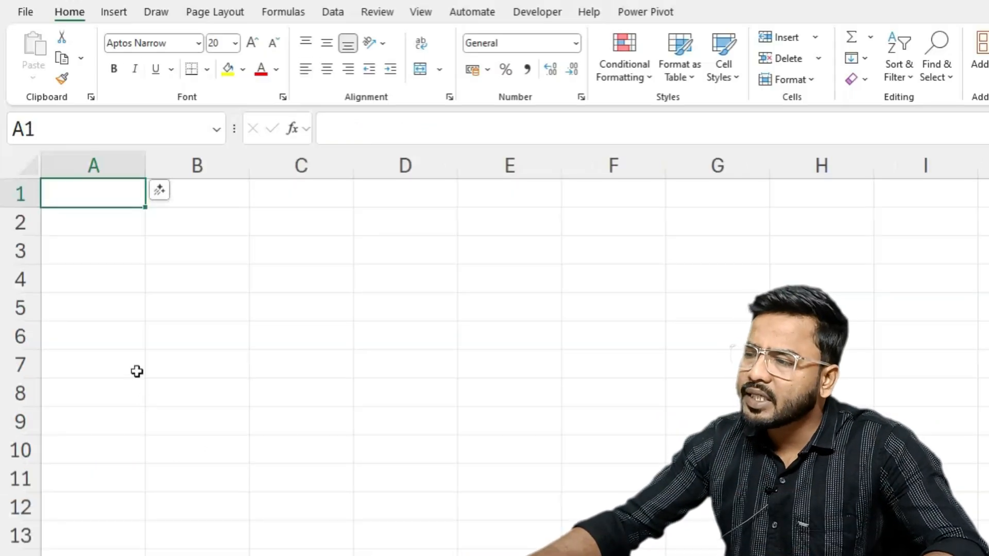
{"action": "scroll", "coordinate": [143, 369], "scroll_direction": "up", "scroll_amount": 3, "text": "ctrl"}
{"action": "left_click", "coordinate": [154, 263]}
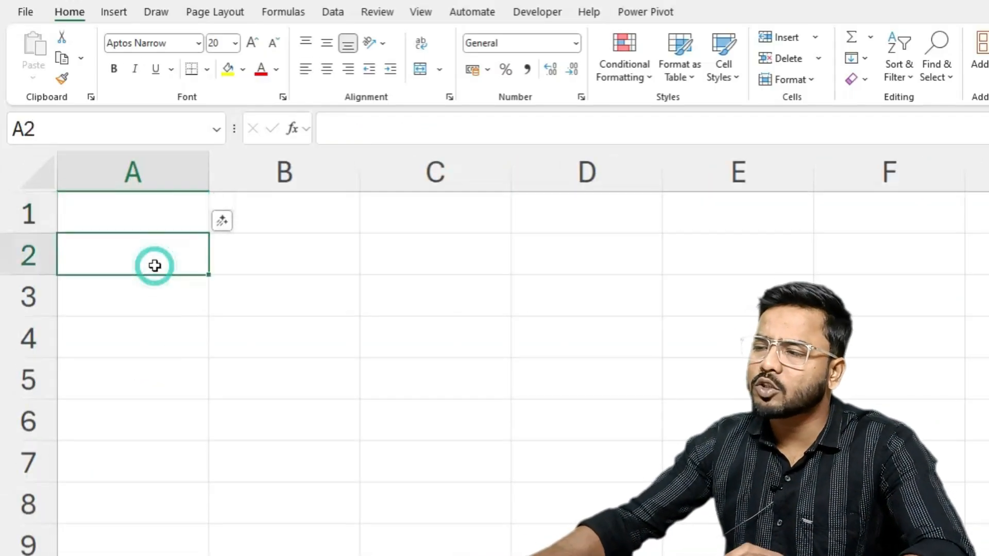
{"action": "type", "text": "Name"}
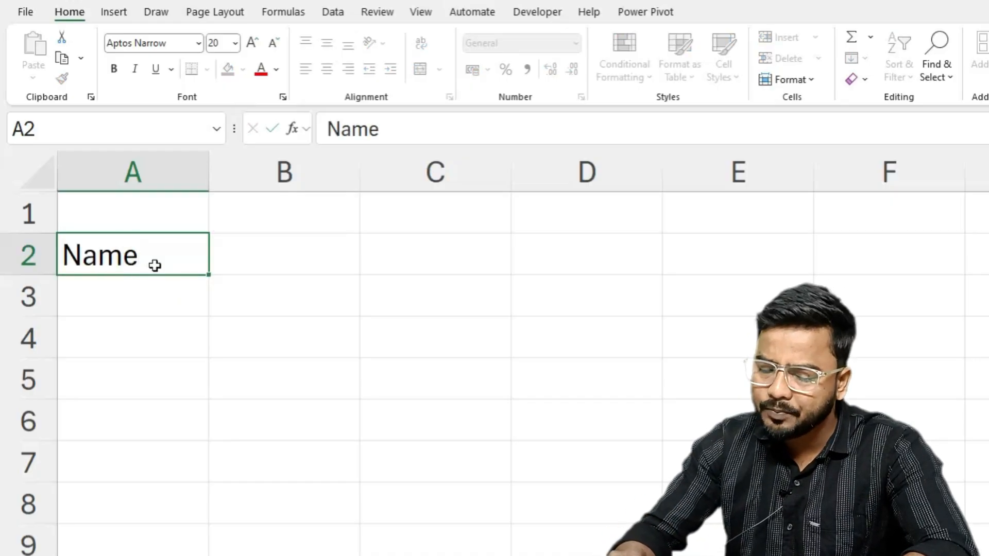
{"action": "key", "text": "Return"}
{"action": "type", "text": "Purpose"}
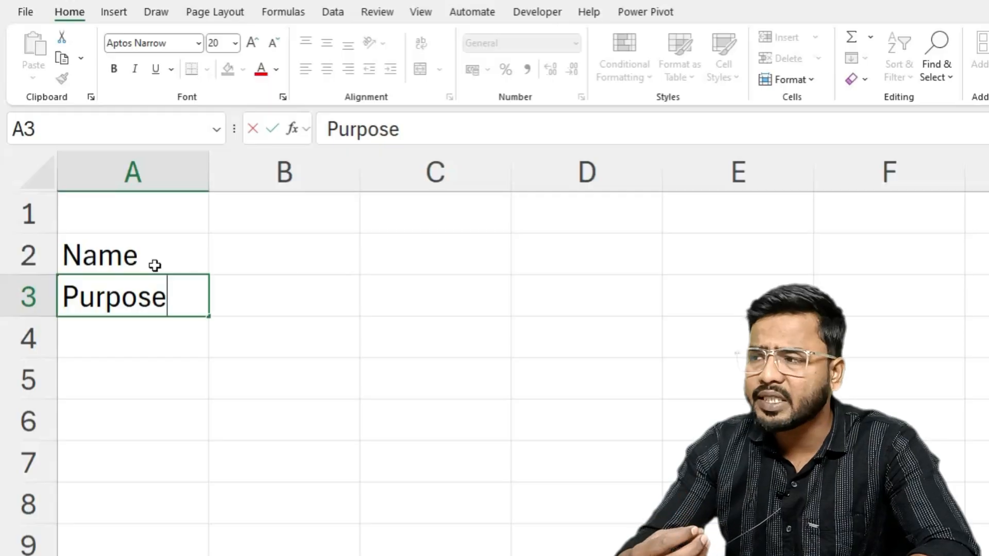
{"action": "key", "text": "Return"}
{"action": "type", "text": "A"}
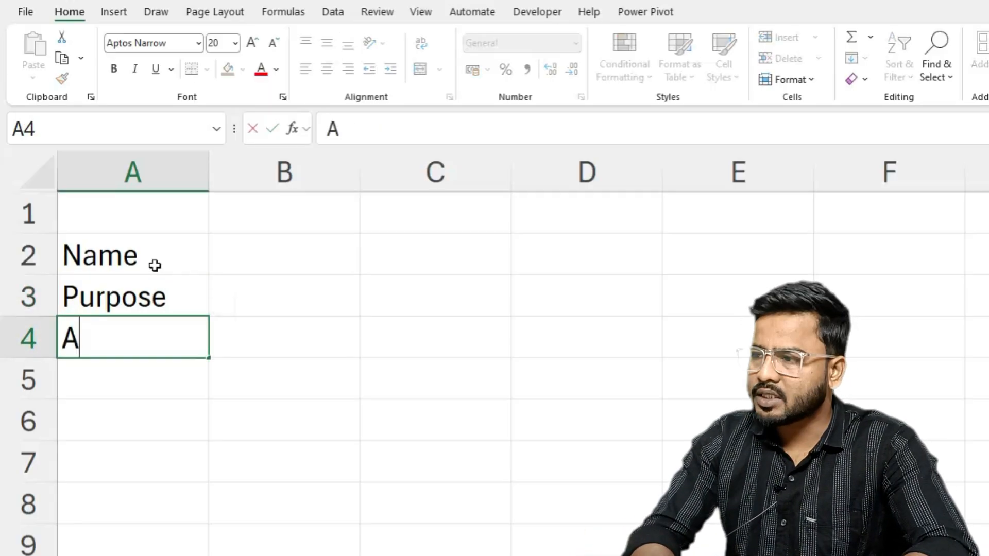
{"action": "type", "text": "ddress"}
{"action": "key", "text": "Return"}
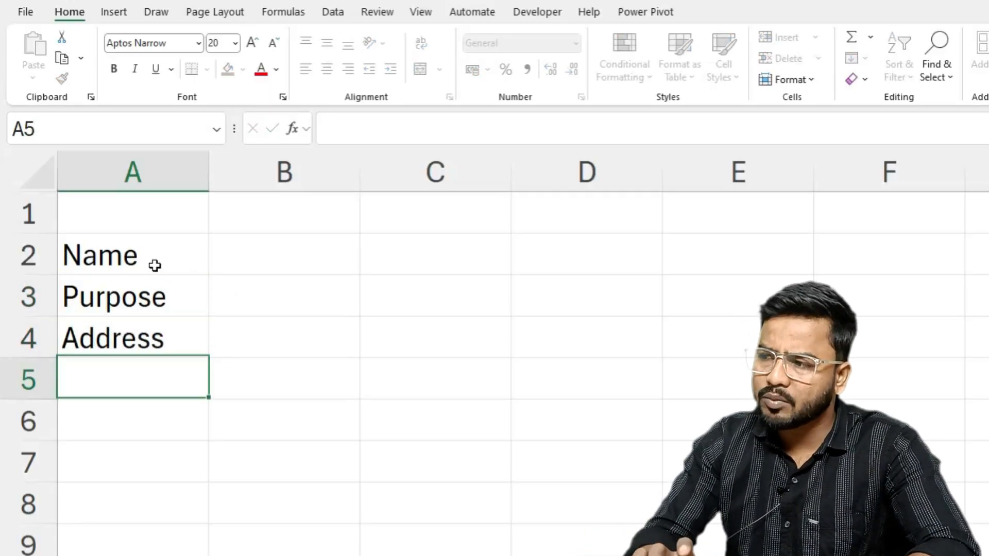
- Enter the form labels Contact and Entry Date in cells A5 and A6
{"action": "type", "text": "Conta"}
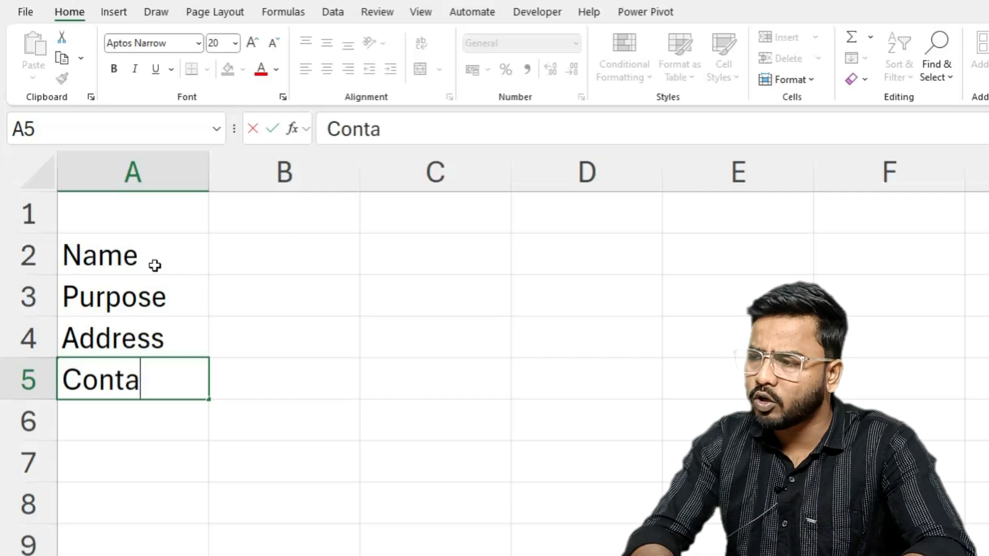
{"action": "type", "text": "ct"}
{"action": "key", "text": "Return"}
{"action": "type", "text": "Entry"}
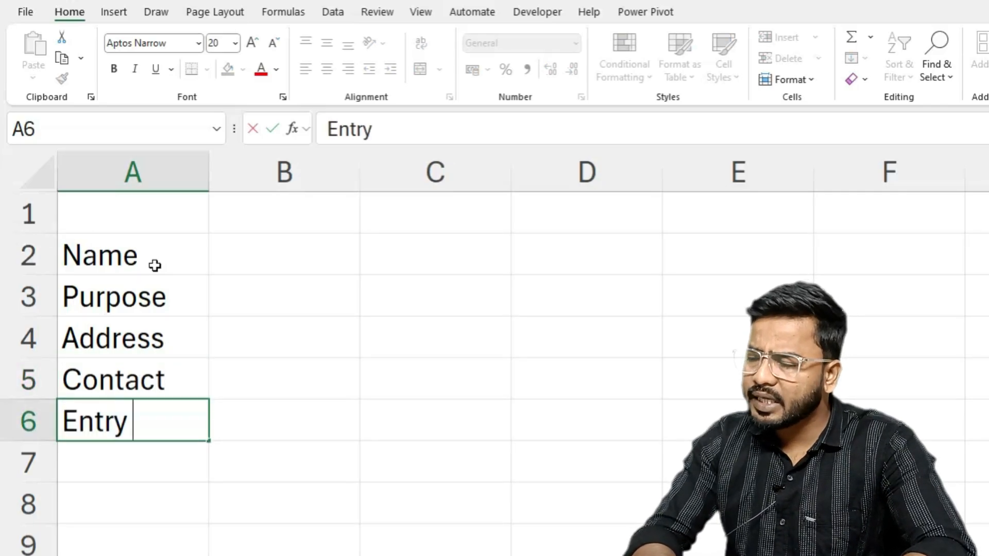
{"action": "type", "text": " Date"}
{"action": "key", "text": "Return"}
- Enter the last form label, Entry Time, in cell A7
{"action": "type", "text": "Entr"}
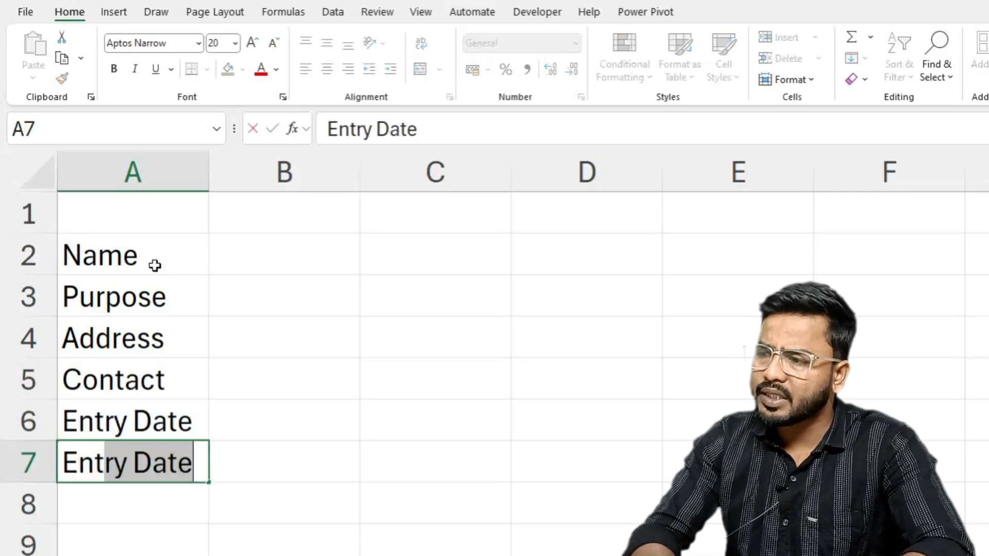
{"action": "type", "text": "y time"}
{"action": "key", "text": "BackSpace"}
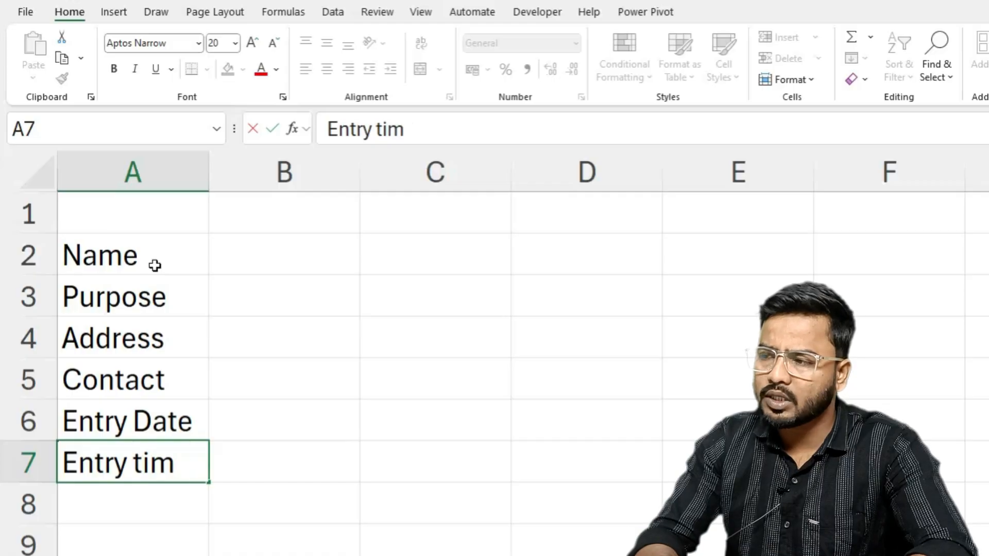
{"action": "key", "text": "BackSpace"}
{"action": "key", "text": "BackSpace"}
{"action": "key", "text": "BackSpace"}
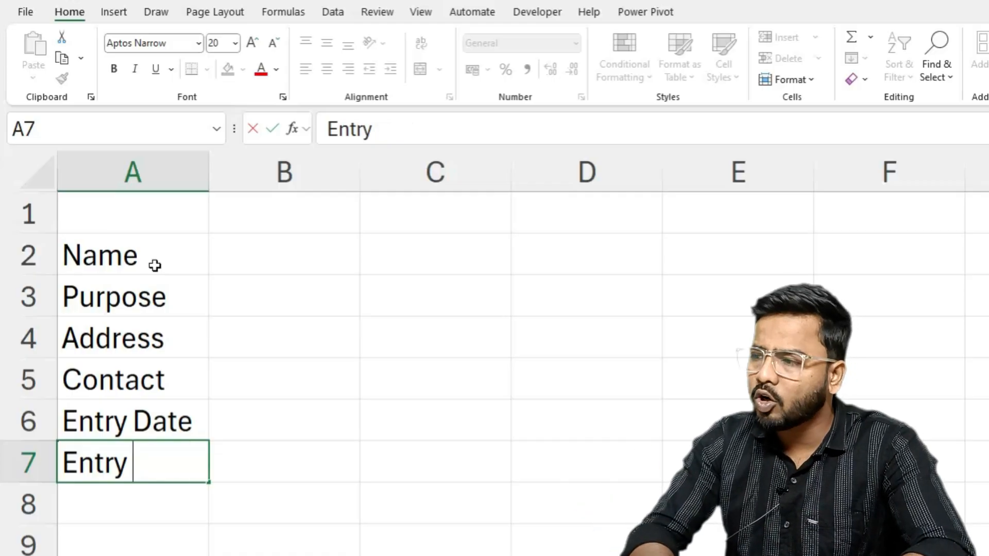
{"action": "type", "text": "Time"}
{"action": "key", "text": "Return"}
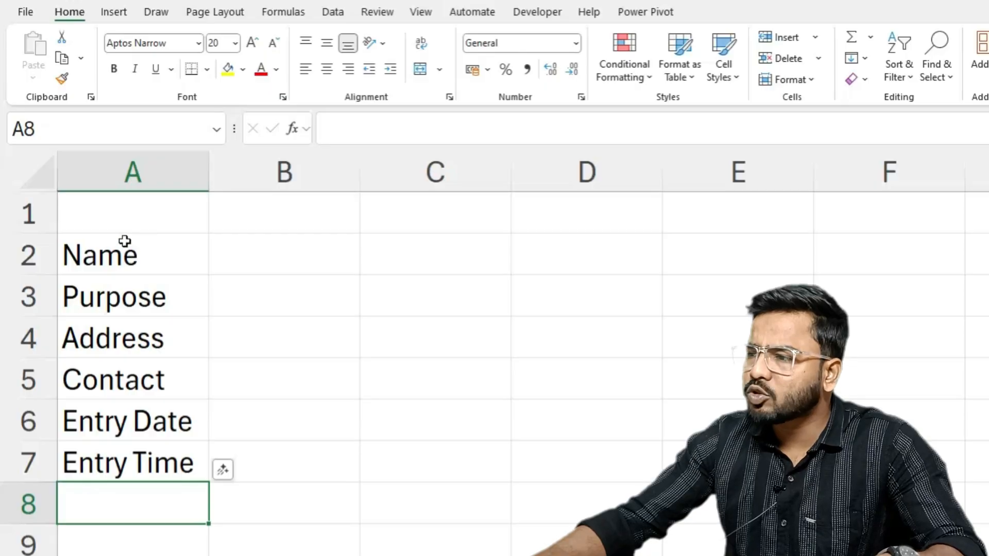
- Reduce the font size of the labels in A2:A7 to 16
{"action": "left_click", "coordinate": [138, 276]}
{"action": "key", "text": "ctrl+a"}
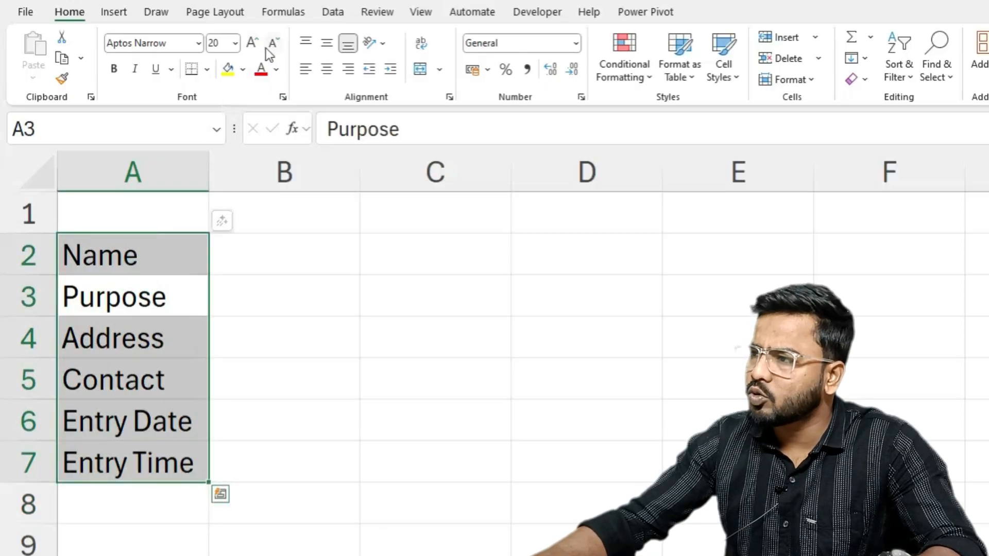
{"action": "left_click", "coordinate": [268, 47]}
{"action": "left_click", "coordinate": [269, 51]}
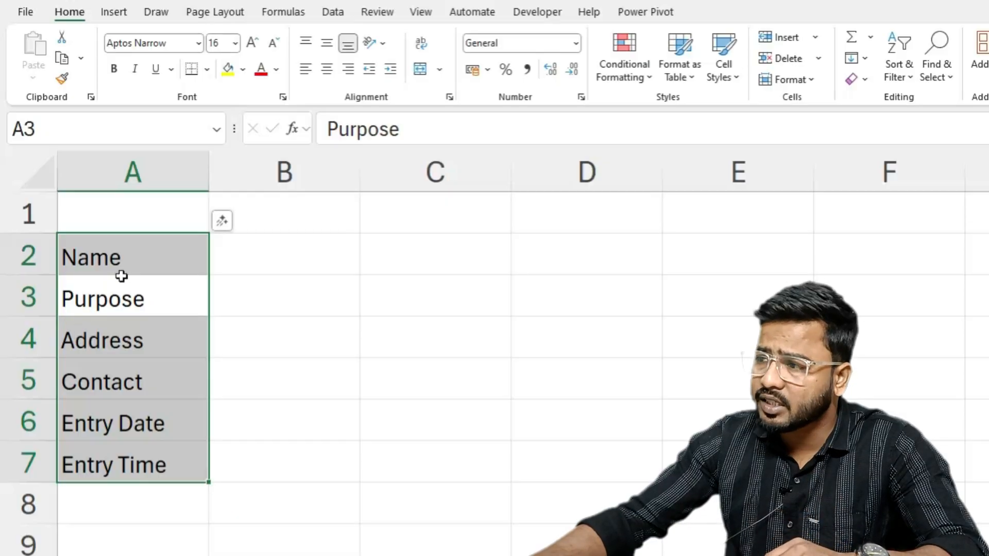
- Merge and center cells A1:B1 and enter the heading Visitor's Data
{"action": "left_click_drag", "start_coordinate": [122, 214], "coordinate": [319, 213]}
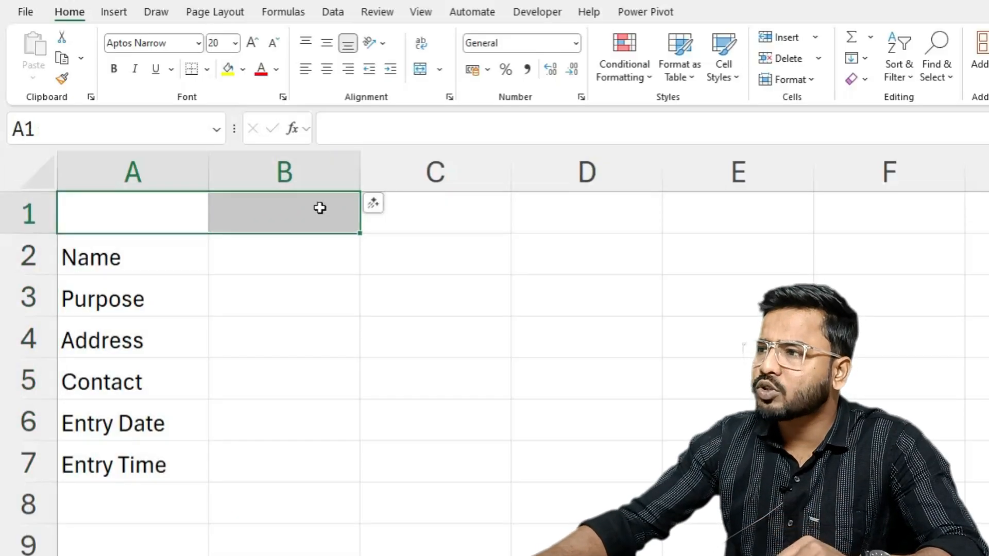
{"action": "left_click", "coordinate": [420, 69]}
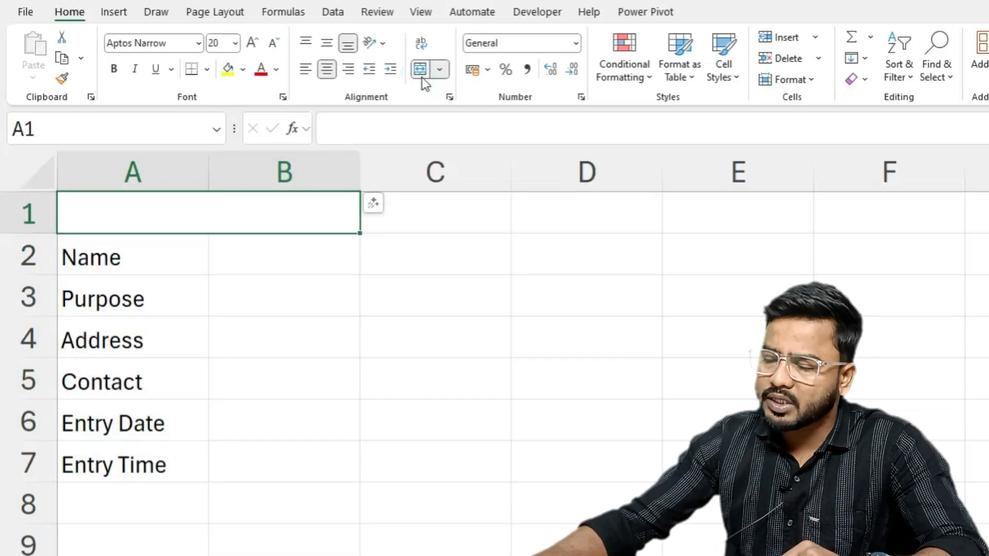
{"action": "type", "text": "Vi"}
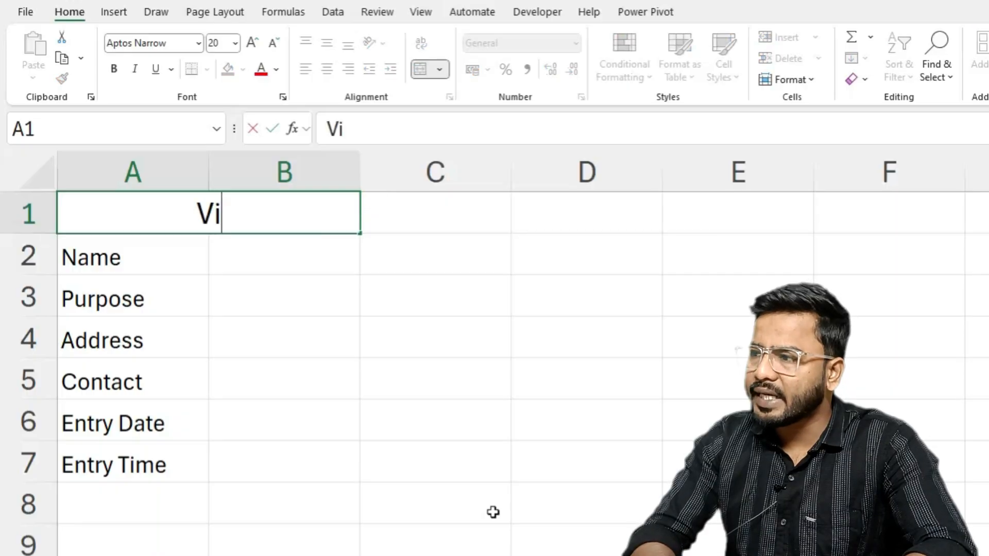
{"action": "type", "text": "sitors"}
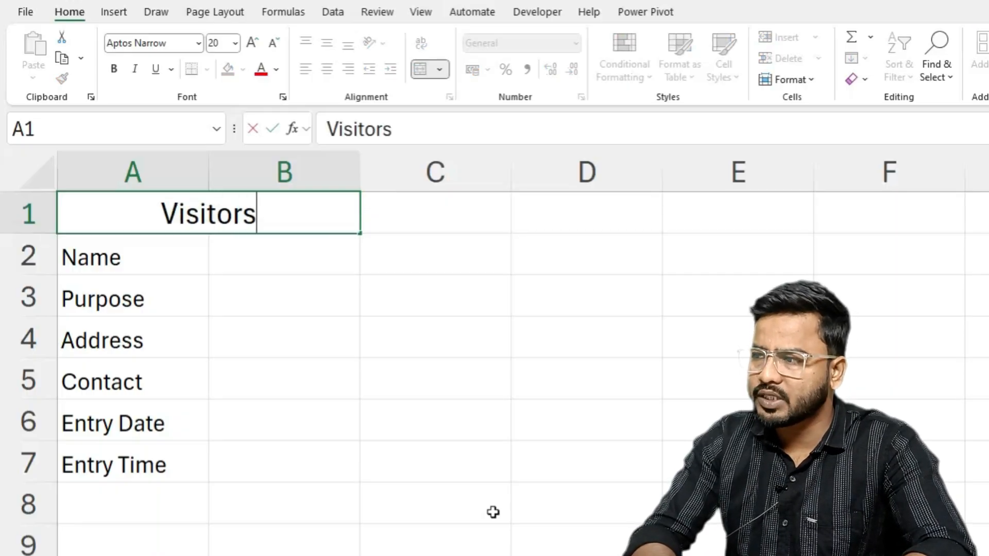
{"action": "key", "text": "BackSpace"}
{"action": "type", "text": "'s Data"}
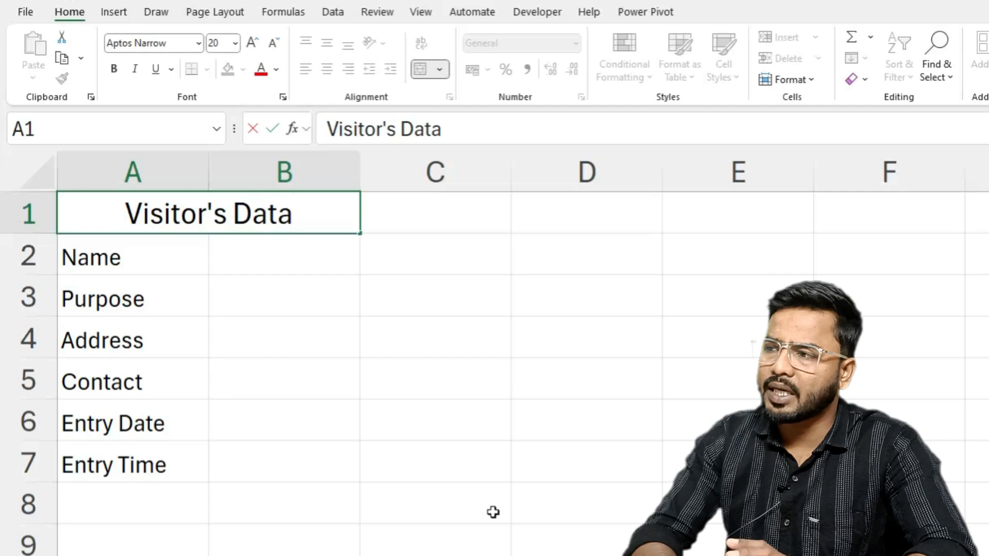
{"action": "key", "text": "Return"}
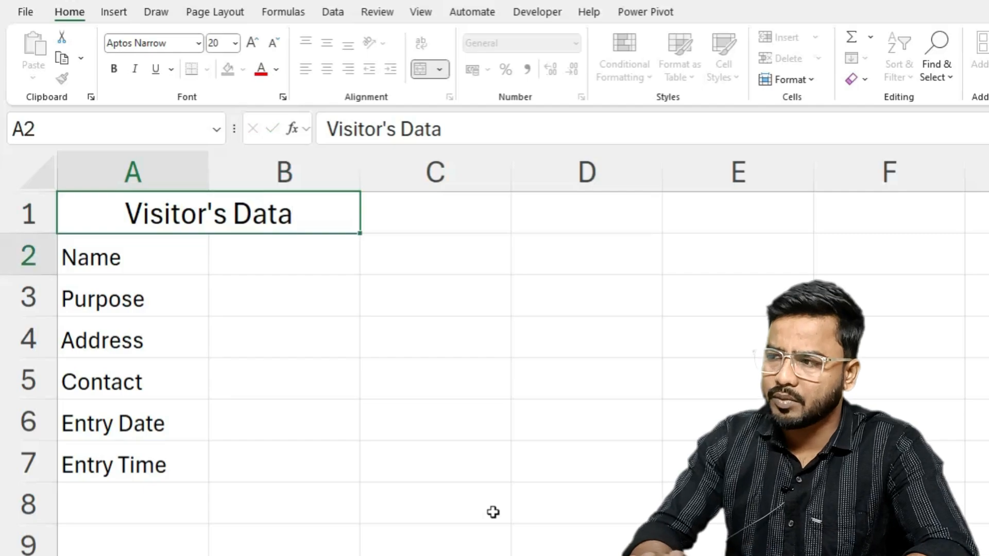
- Change the font of the Visitor's Data heading to Algerian
{"action": "left_click", "coordinate": [175, 203]}
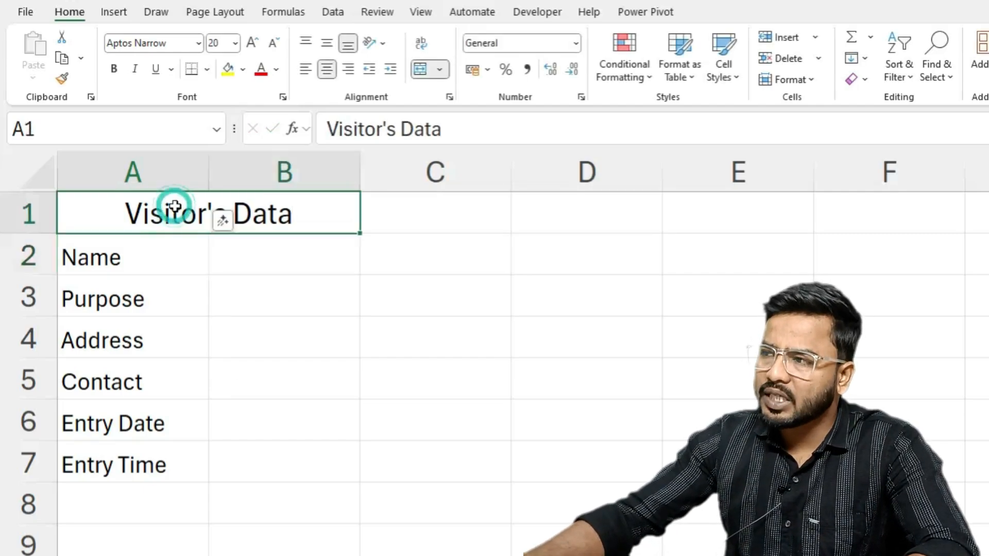
{"action": "left_click", "coordinate": [199, 42]}
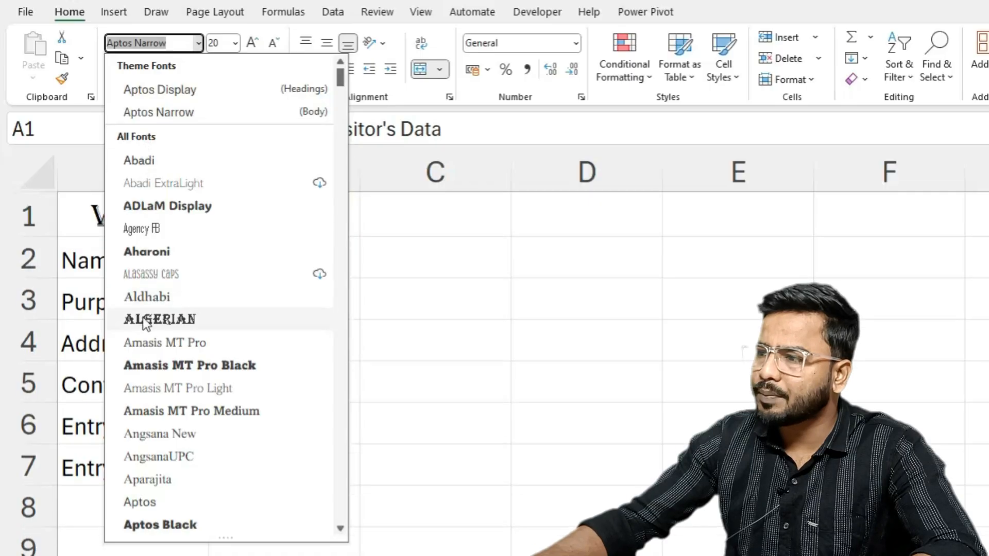
{"action": "left_click", "coordinate": [146, 320]}
- Format the labels in A2:A7 in Angsana New at font size 18
{"action": "left_click_drag", "start_coordinate": [123, 264], "coordinate": [101, 472]}
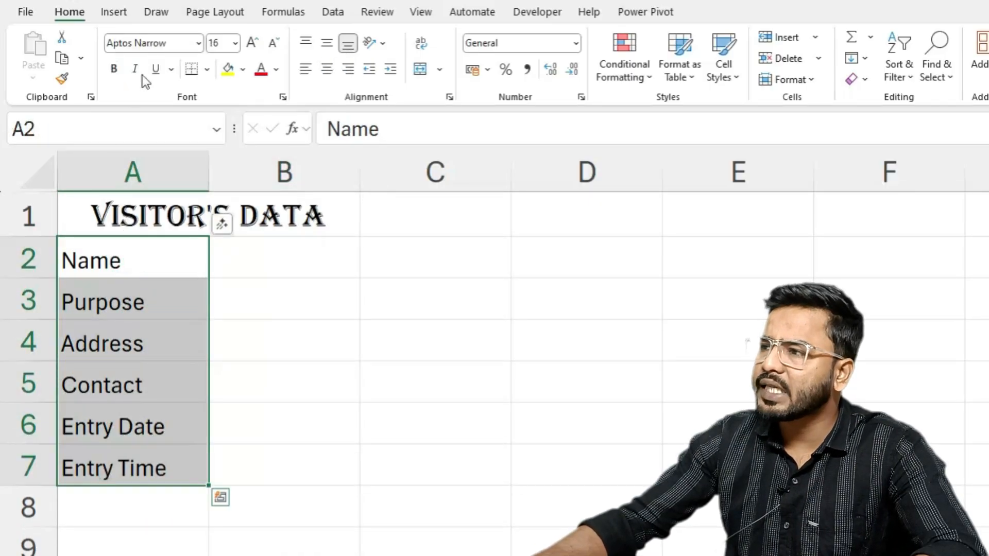
{"action": "left_click", "coordinate": [199, 42]}
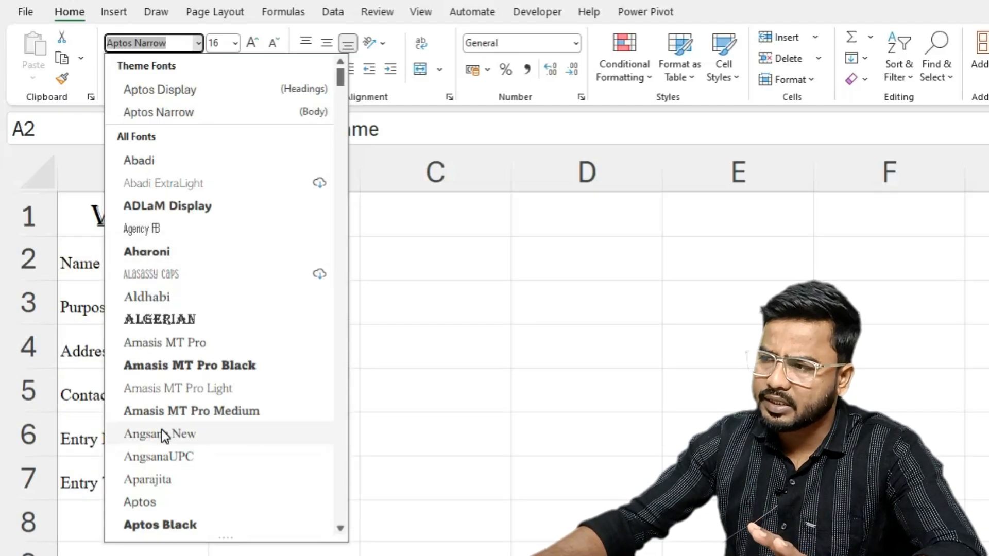
{"action": "left_click", "coordinate": [164, 435]}
{"action": "left_click", "coordinate": [254, 43]}
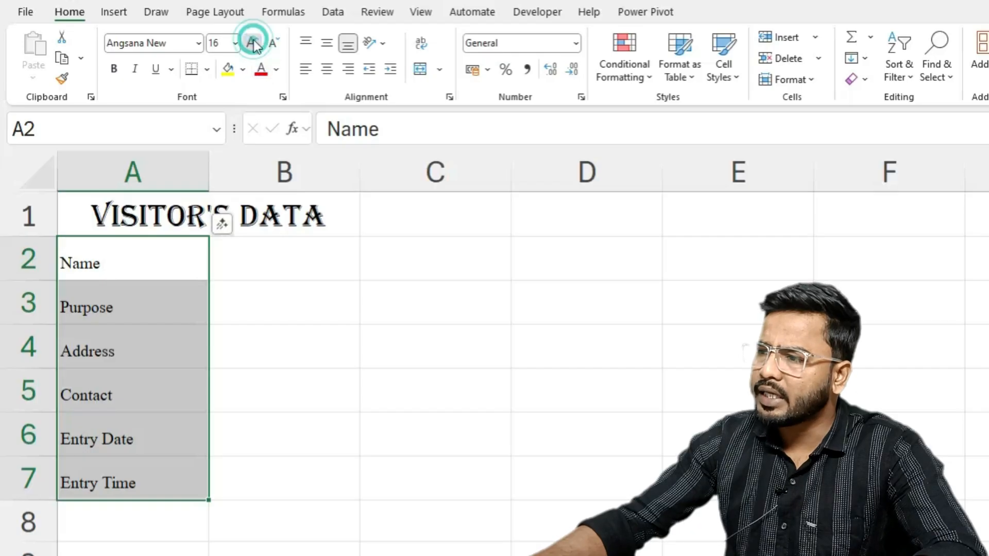
{"action": "left_click", "coordinate": [253, 44]}
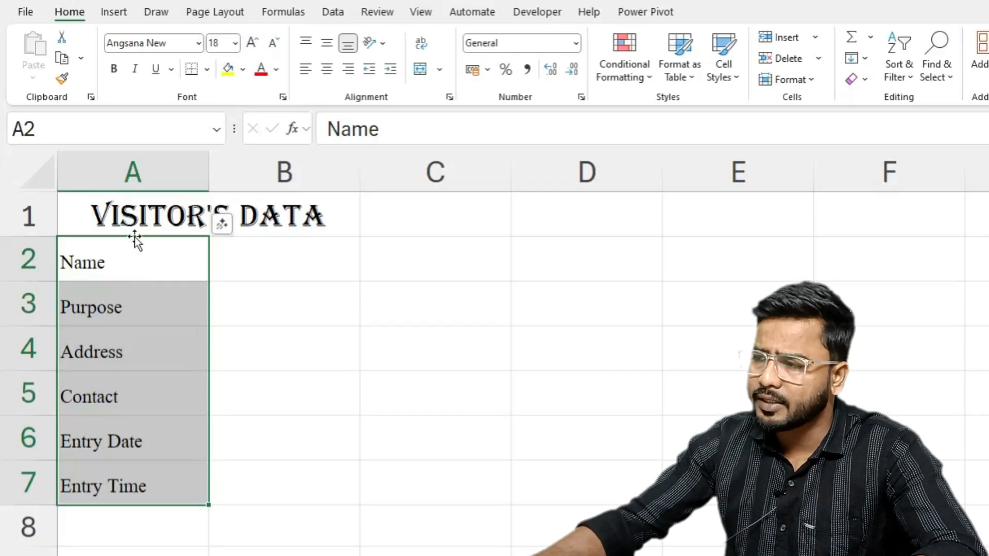
- Apply outside borders around the whole form range A1:B7
{"action": "left_click_drag", "start_coordinate": [97, 200], "coordinate": [265, 484]}
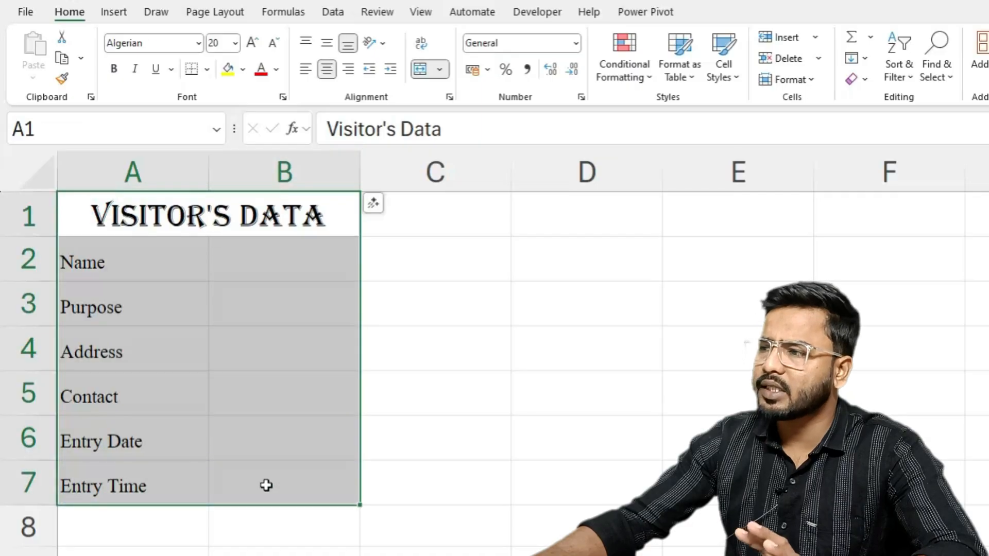
{"action": "left_click", "coordinate": [206, 69]}
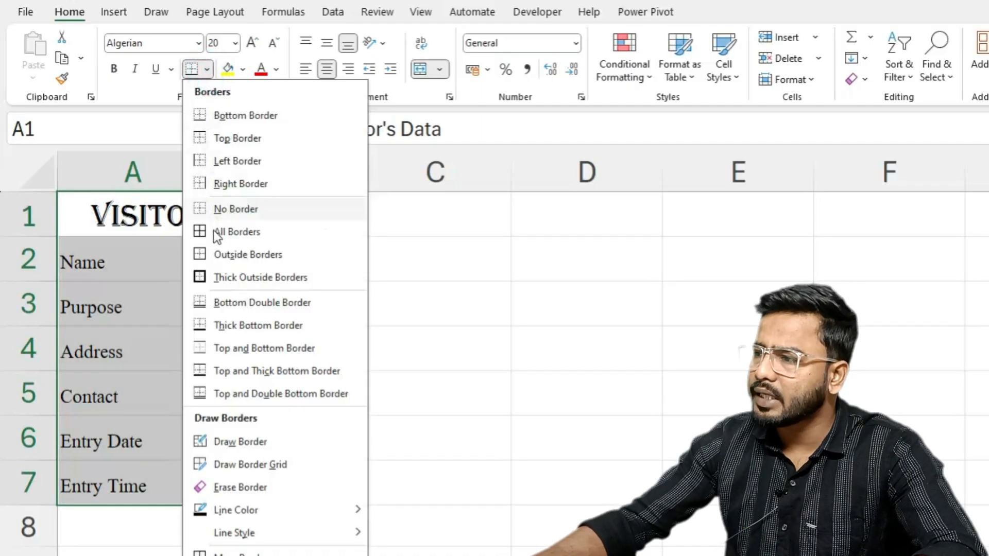
{"action": "left_click", "coordinate": [224, 258]}
{"action": "left_click", "coordinate": [436, 306]}
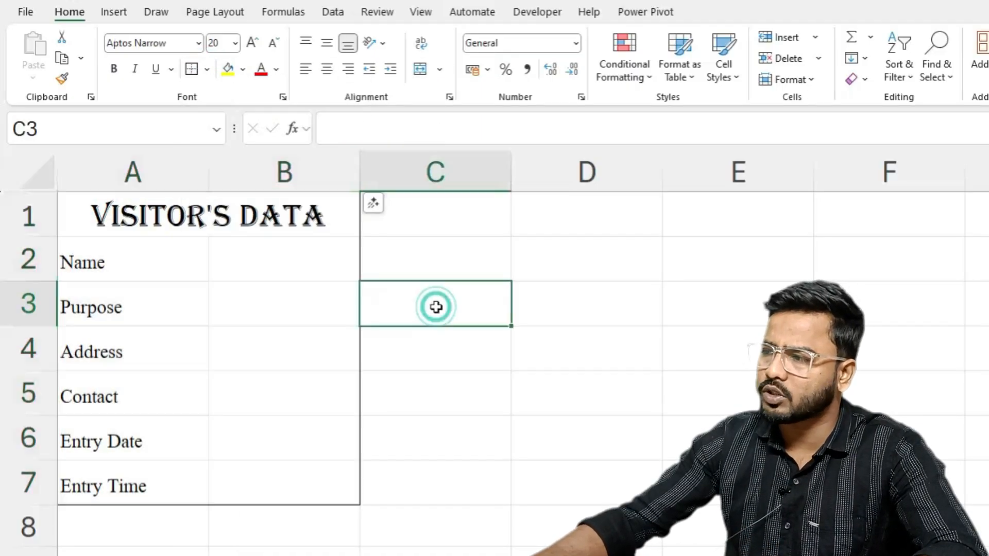
- Give the Visitor's Data heading a dark blue fill and white text
{"action": "left_click", "coordinate": [87, 275]}
{"action": "left_click", "coordinate": [154, 213]}
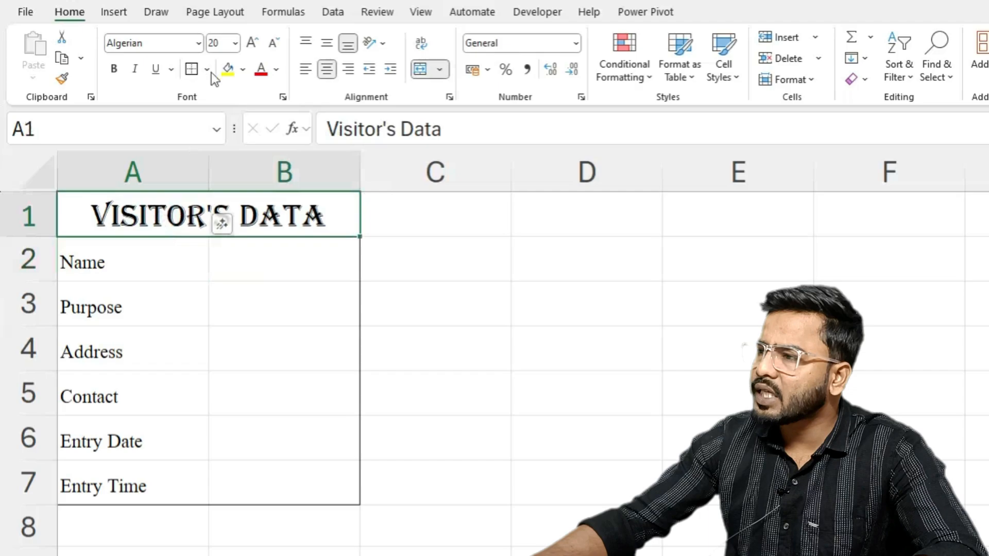
{"action": "left_click", "coordinate": [244, 70]}
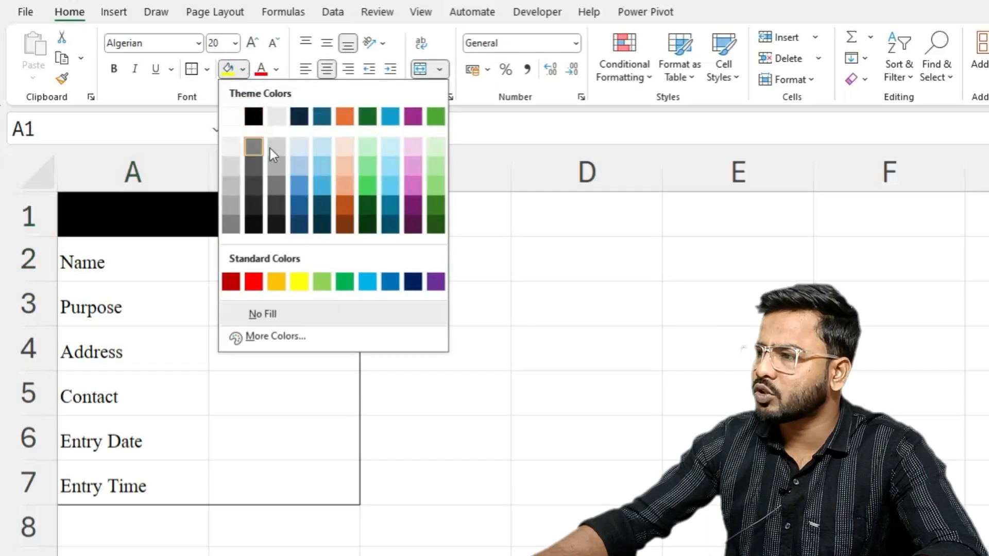
{"action": "left_click", "coordinate": [301, 207]}
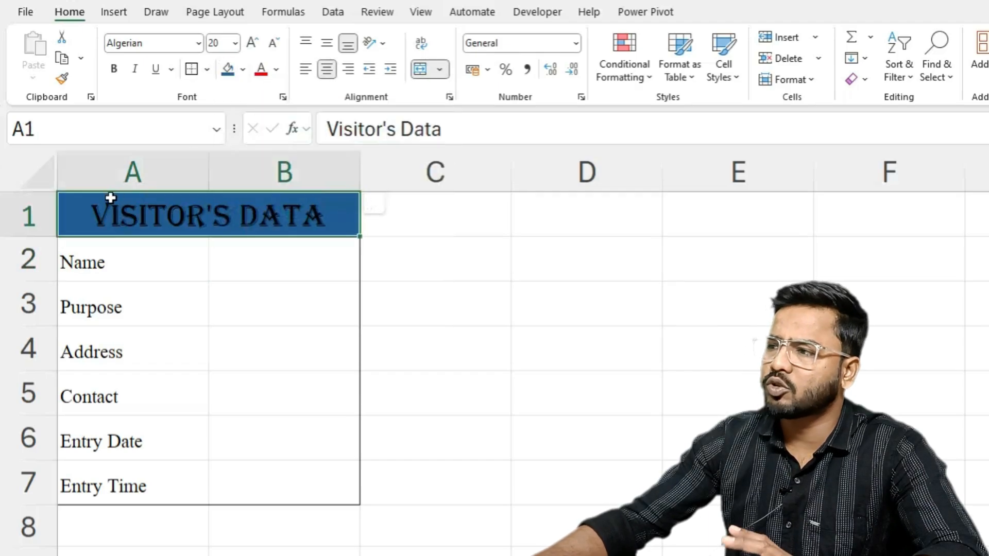
{"action": "left_click", "coordinate": [279, 70]}
{"action": "left_click", "coordinate": [272, 146]}
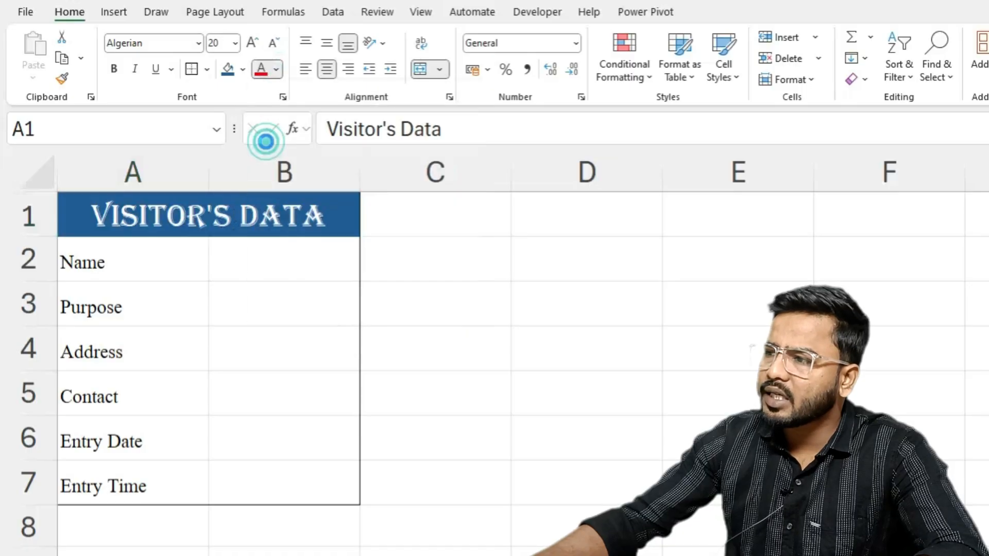
- Apply a light blue fill to the alternate label cells Name, Address and Entry Date in A2, A4 and A6
{"action": "left_click", "coordinate": [160, 246]}
{"action": "left_click", "coordinate": [247, 69]}
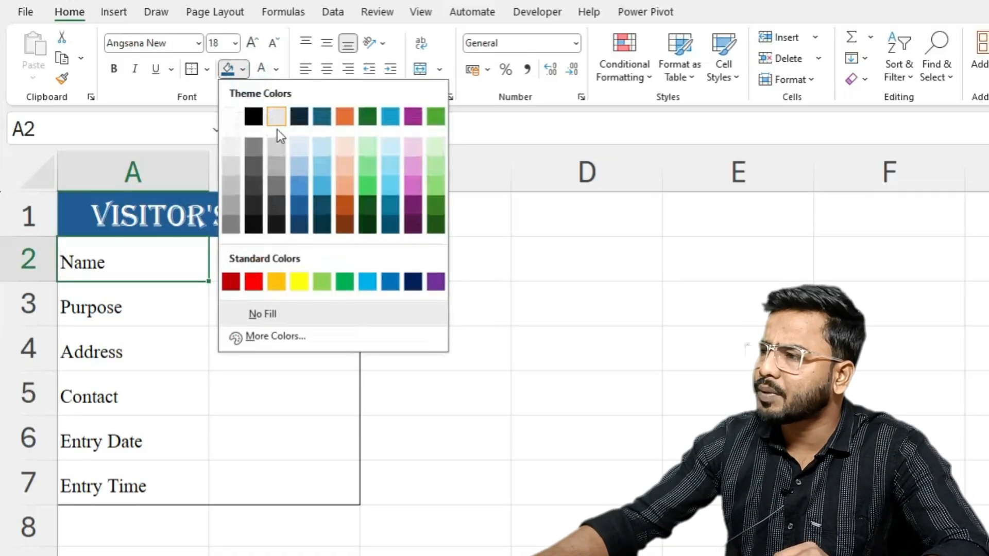
{"action": "left_click", "coordinate": [299, 149]}
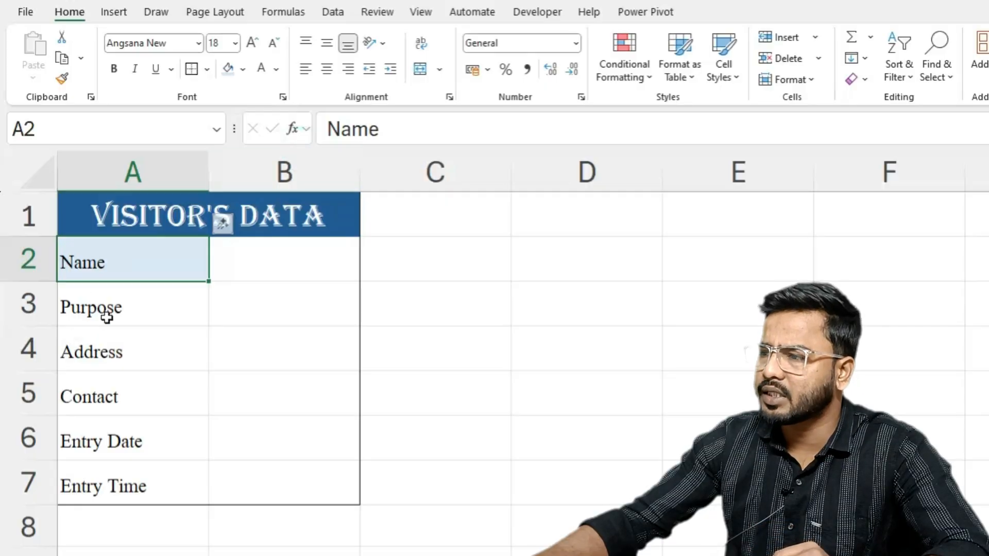
{"action": "left_click", "coordinate": [101, 348]}
{"action": "left_click", "coordinate": [227, 69]}
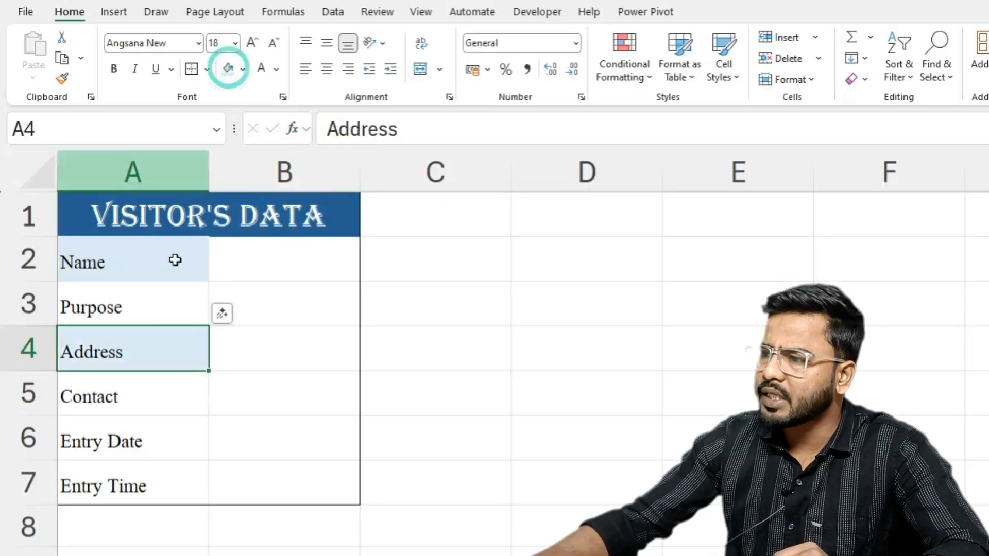
{"action": "left_click", "coordinate": [97, 437]}
{"action": "left_click", "coordinate": [230, 69]}
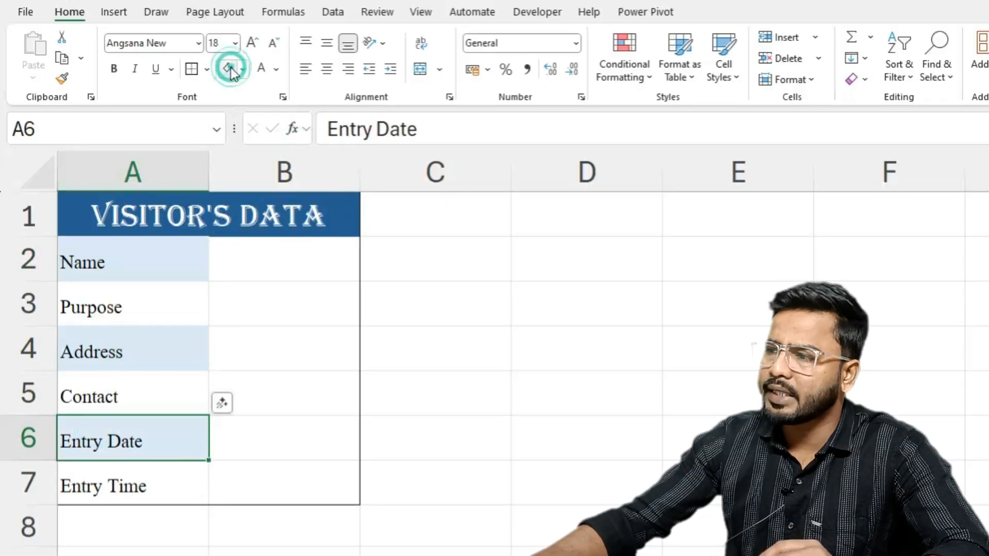
- Apply all borders to the input cells B2:B7
{"action": "left_click", "coordinate": [253, 263]}
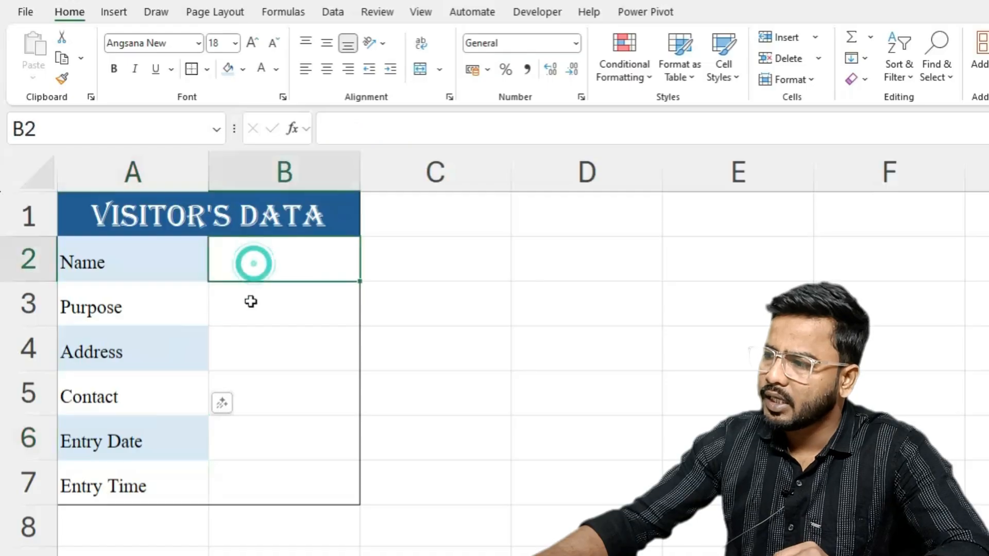
{"action": "left_click_drag", "start_coordinate": [251, 301], "coordinate": [205, 475]}
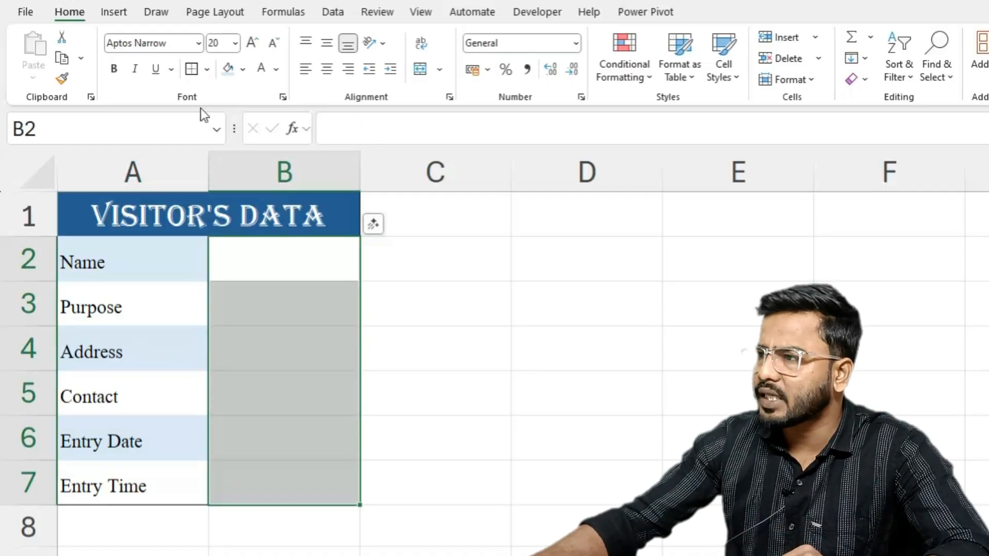
{"action": "left_click", "coordinate": [208, 69]}
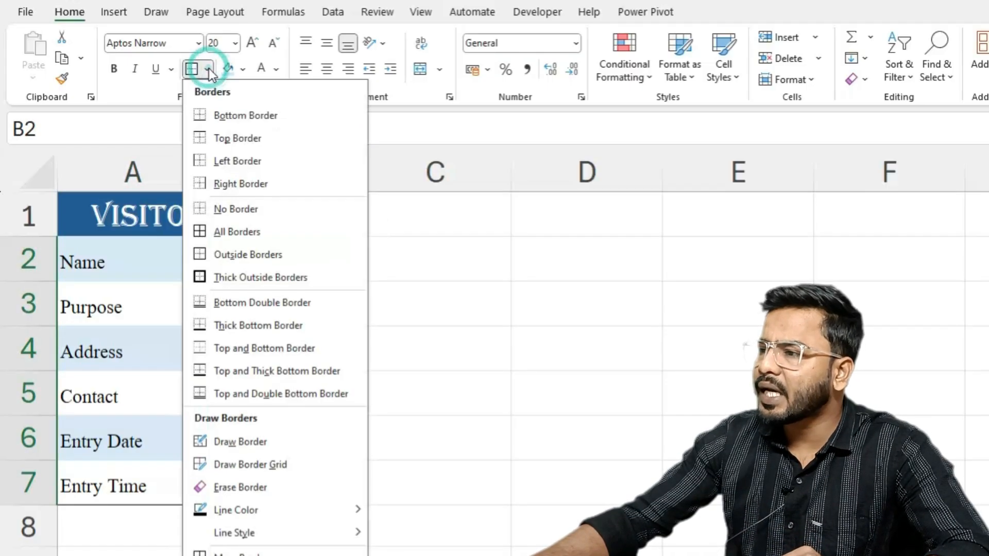
{"action": "left_click", "coordinate": [210, 236]}
{"action": "left_click", "coordinate": [463, 357]}
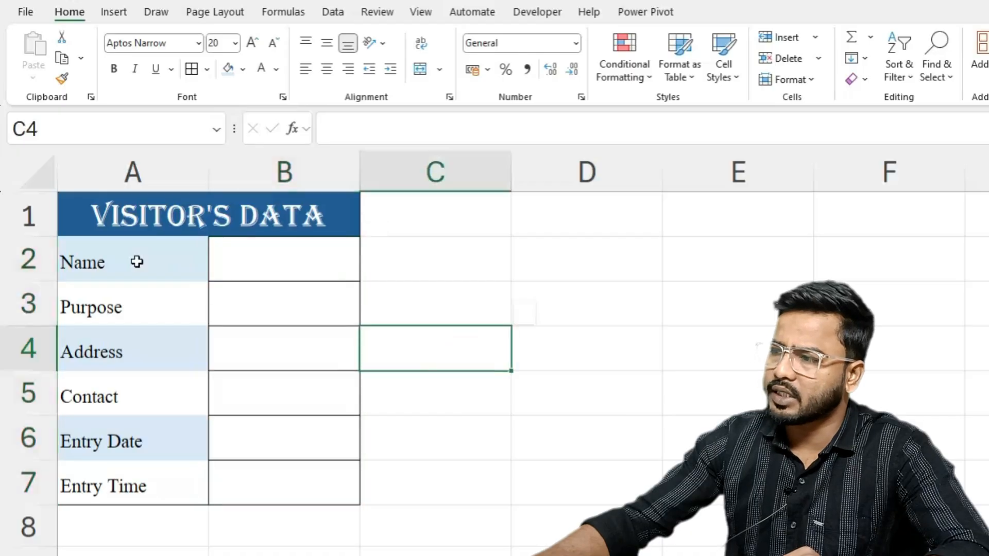
- Widen column B and draw dotted borders around and between the Name and Purpose input cells B2:B3
{"action": "left_click_drag", "start_coordinate": [360, 171], "coordinate": [505, 208]}
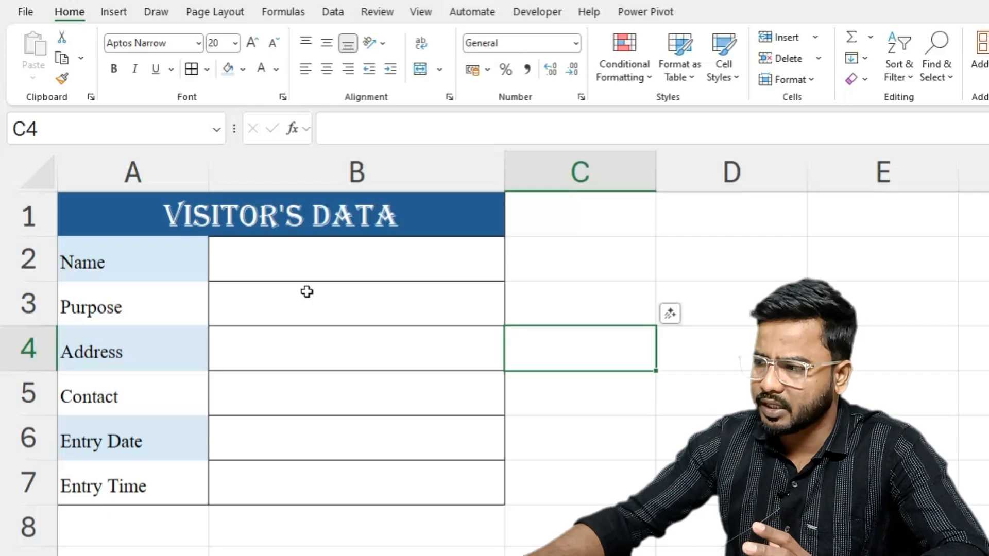
{"action": "left_click_drag", "start_coordinate": [272, 260], "coordinate": [258, 488]}
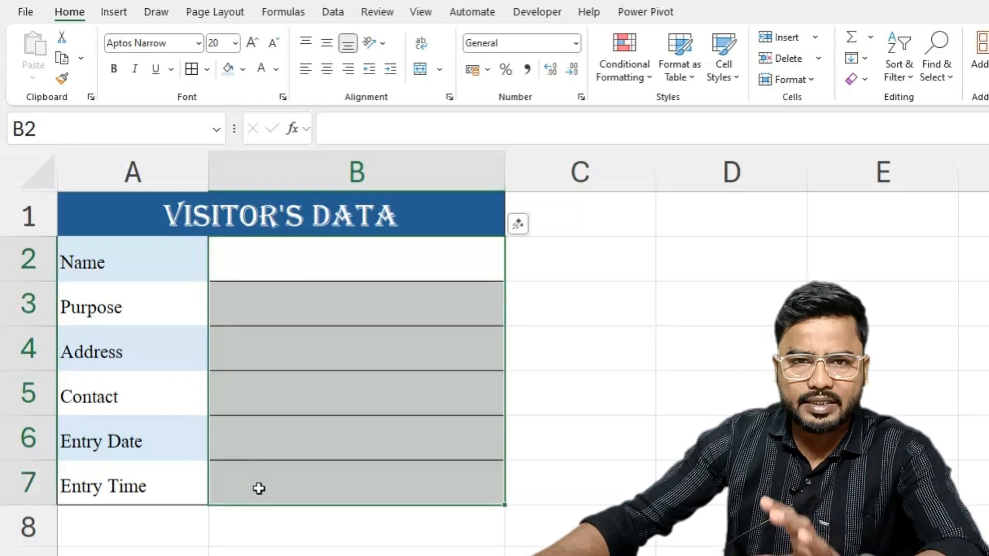
{"action": "left_click", "coordinate": [207, 69]}
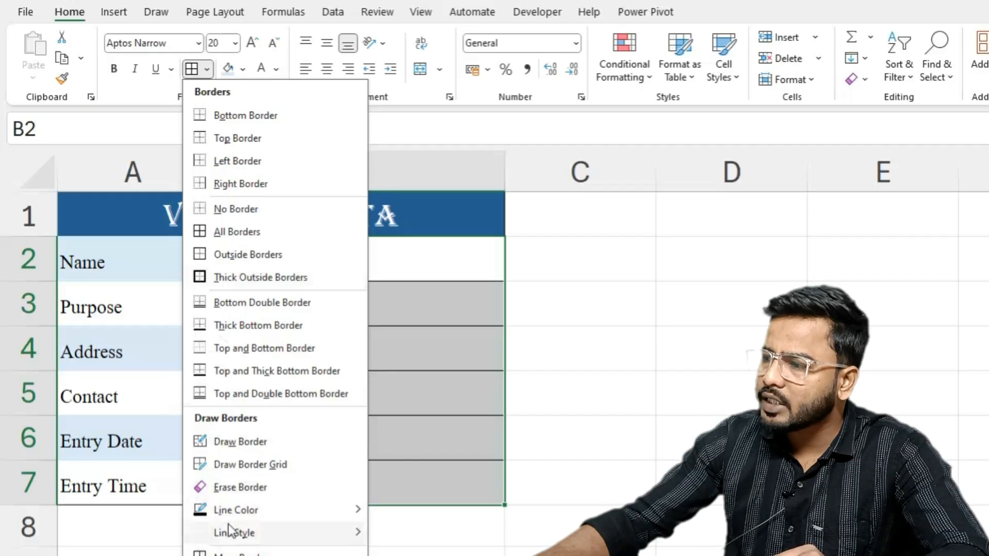
{"action": "mouse_move", "coordinate": [271, 540]}
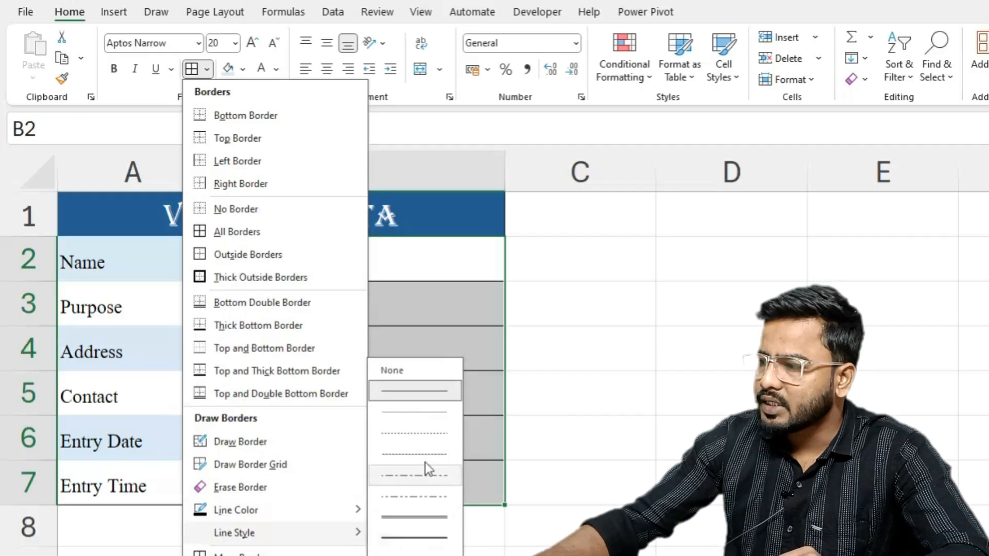
{"action": "left_click", "coordinate": [423, 432]}
{"action": "left_click", "coordinate": [405, 275]}
{"action": "left_click_drag", "start_coordinate": [405, 276], "coordinate": [410, 290]}
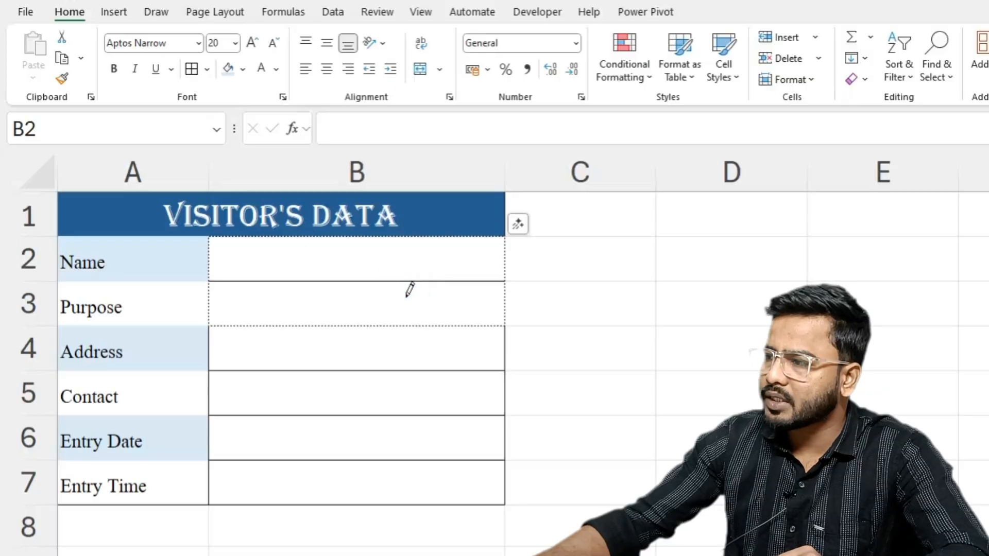
{"action": "left_click", "coordinate": [411, 281]}
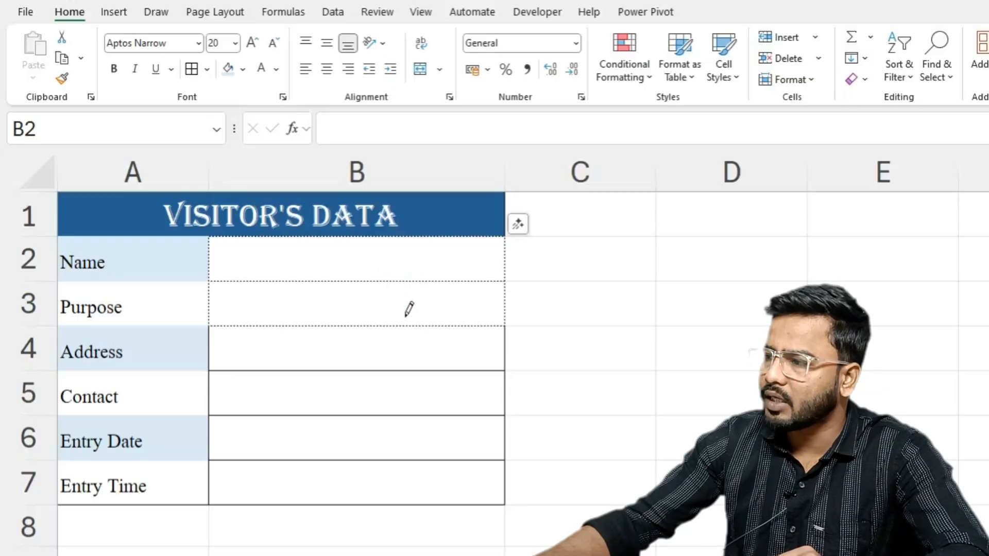
- Redraw the horizontal borders below B4:B7 and the dividing line beside column A with the dotted line style
{"action": "left_click", "coordinate": [396, 370]}
{"action": "left_click", "coordinate": [400, 415]}
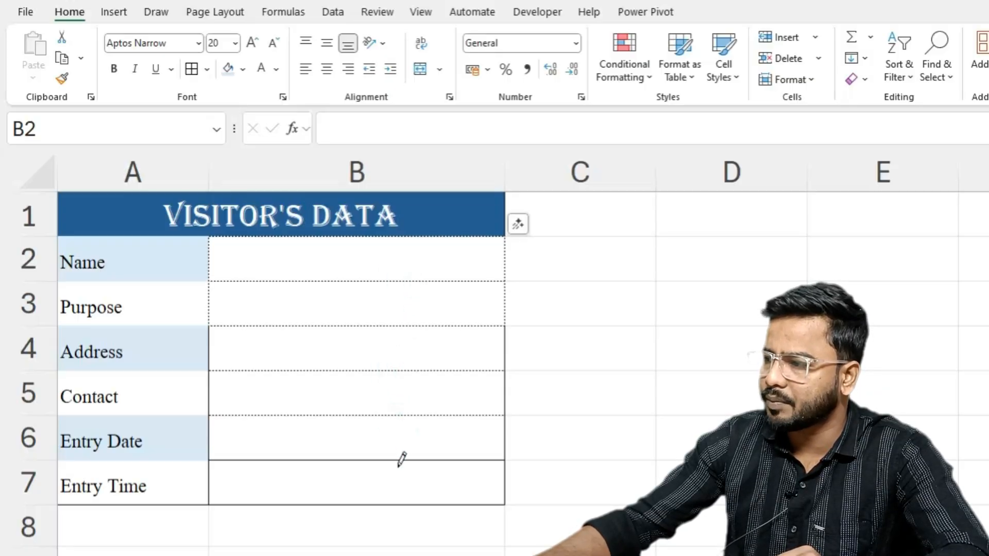
{"action": "left_click", "coordinate": [398, 461]}
{"action": "left_click", "coordinate": [402, 505]}
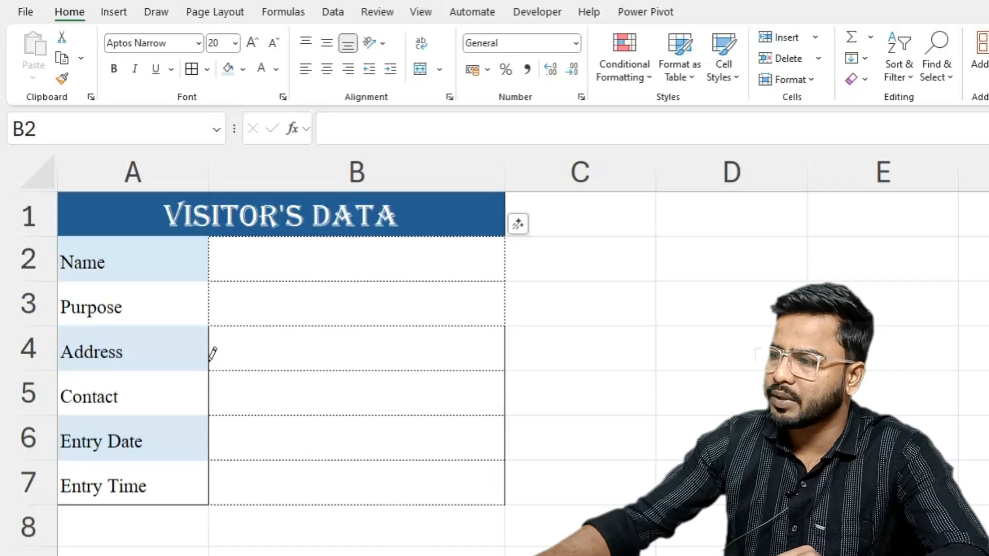
{"action": "left_click_drag", "start_coordinate": [211, 330], "coordinate": [212, 477]}
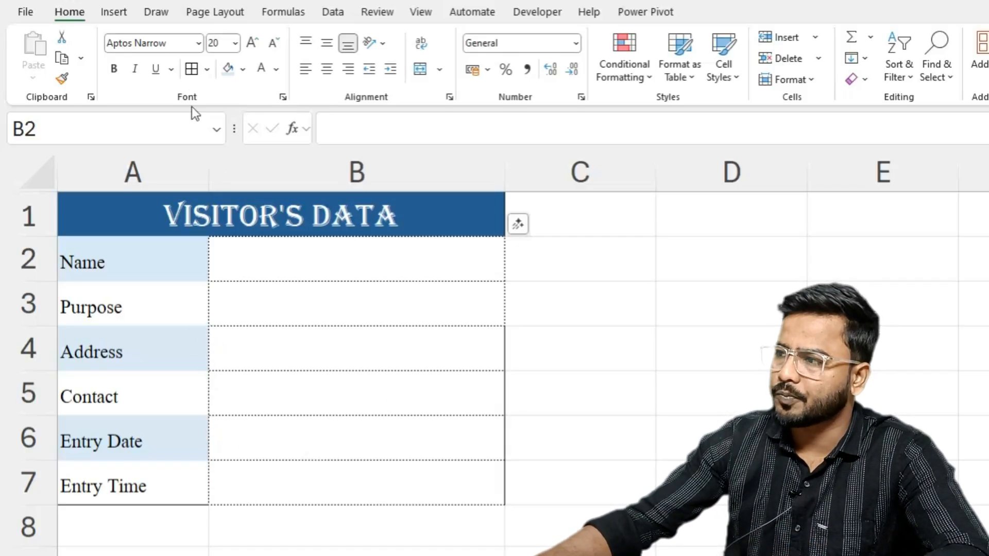
{"action": "key", "text": "Escape"}
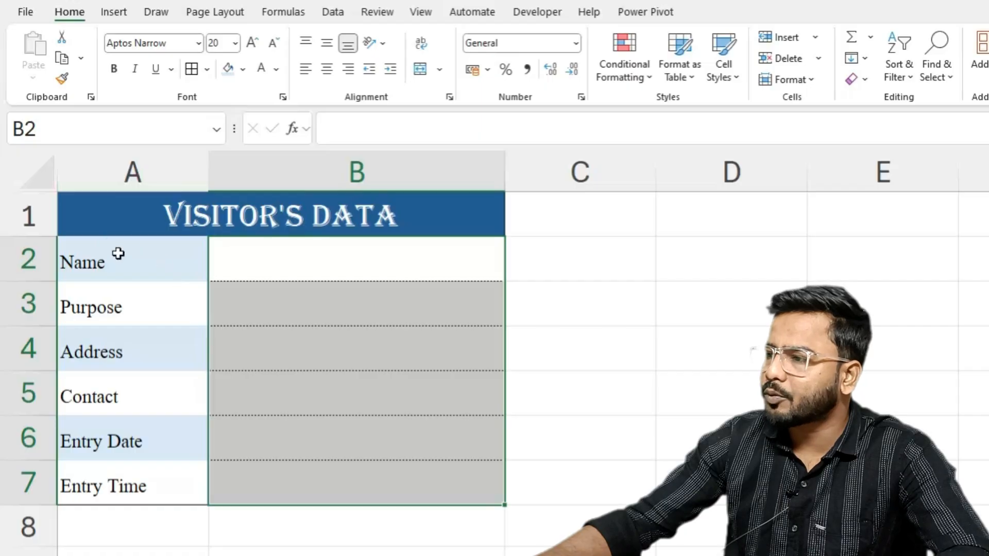
- Apply outside borders to the form body A2:B7
{"action": "mouse_move", "coordinate": [119, 266]}
{"action": "left_mouse_down"}
{"action": "mouse_move", "coordinate": [467, 460]}
{"action": "mouse_move", "coordinate": [462, 495]}
{"action": "left_mouse_up"}
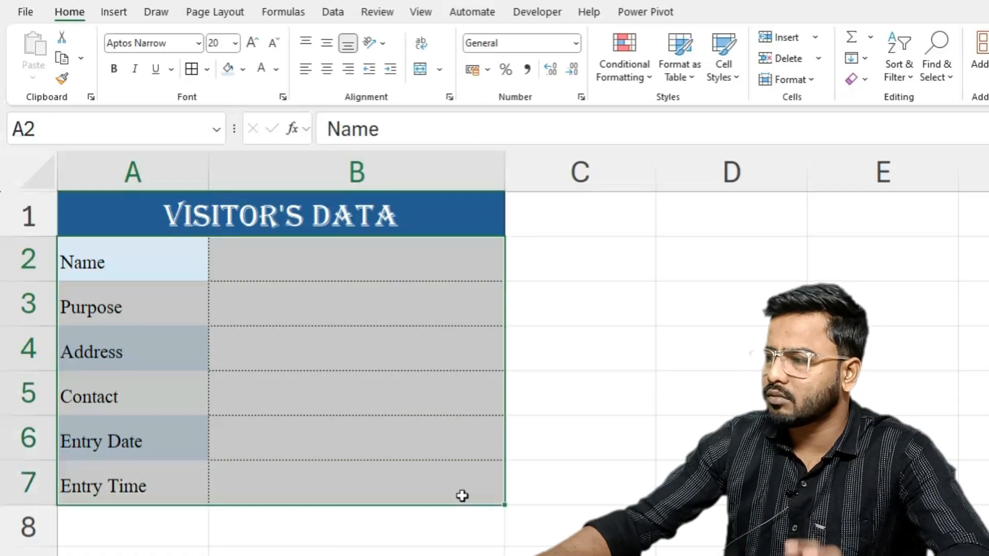
{"action": "left_click", "coordinate": [207, 69]}
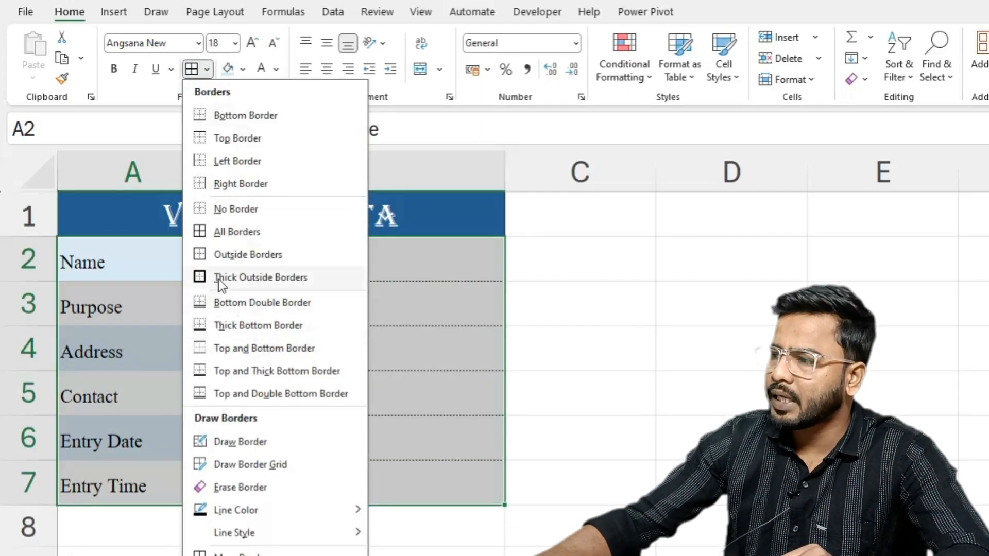
{"action": "left_click", "coordinate": [251, 255]}
{"action": "left_click", "coordinate": [712, 348]}
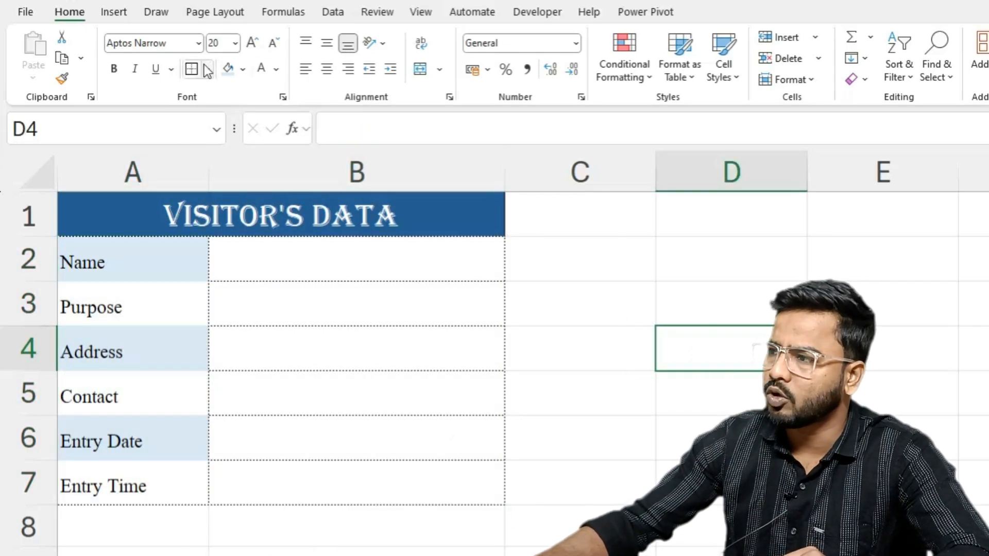
- Apply thick outside borders around the form body A2:B7
{"action": "left_click_drag", "start_coordinate": [128, 260], "coordinate": [355, 481]}
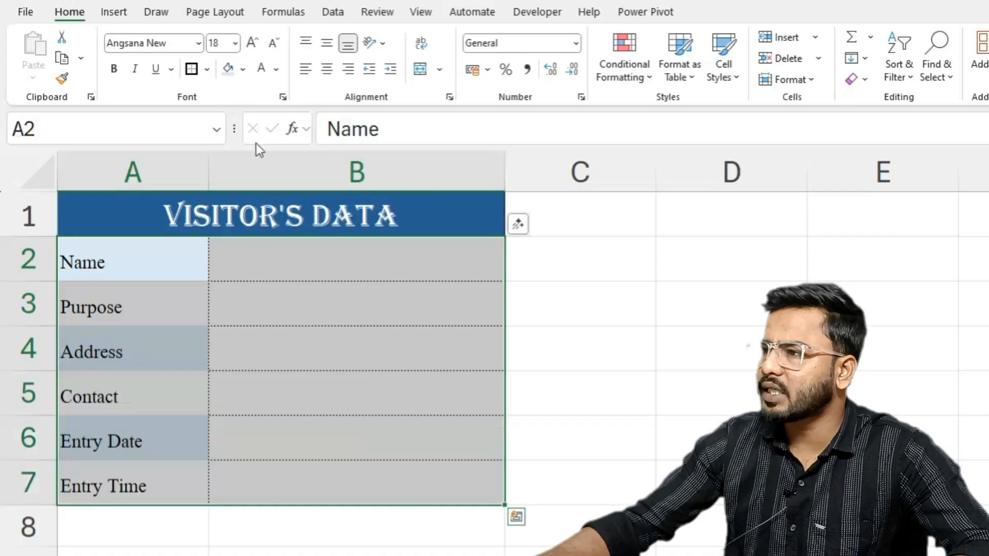
{"action": "left_click", "coordinate": [207, 69]}
{"action": "left_click", "coordinate": [221, 280]}
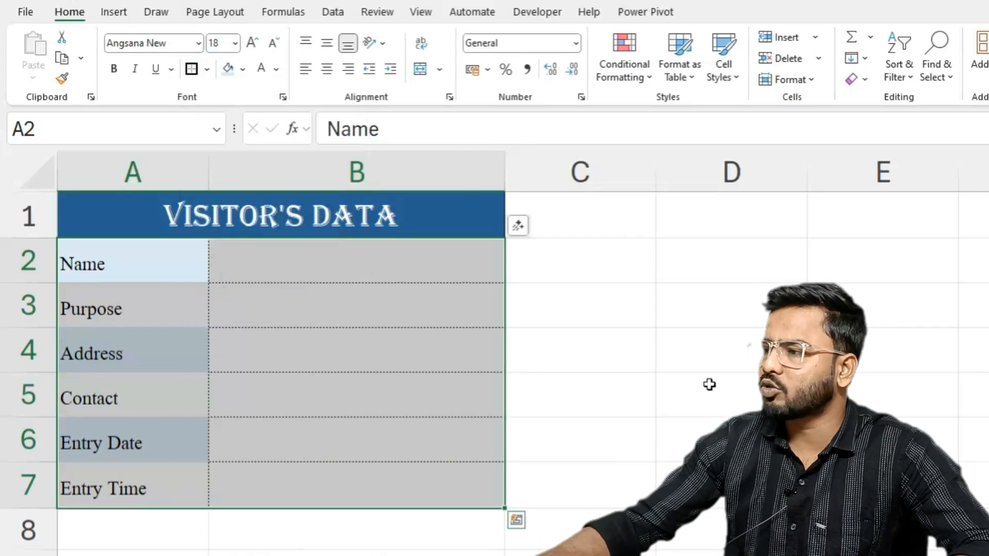
{"action": "left_click", "coordinate": [669, 382]}
- Switch to the data entry software new workbook, review its form and record sheet, and return to the form being built
{"action": "mouse_move", "coordinate": [375, 555]}
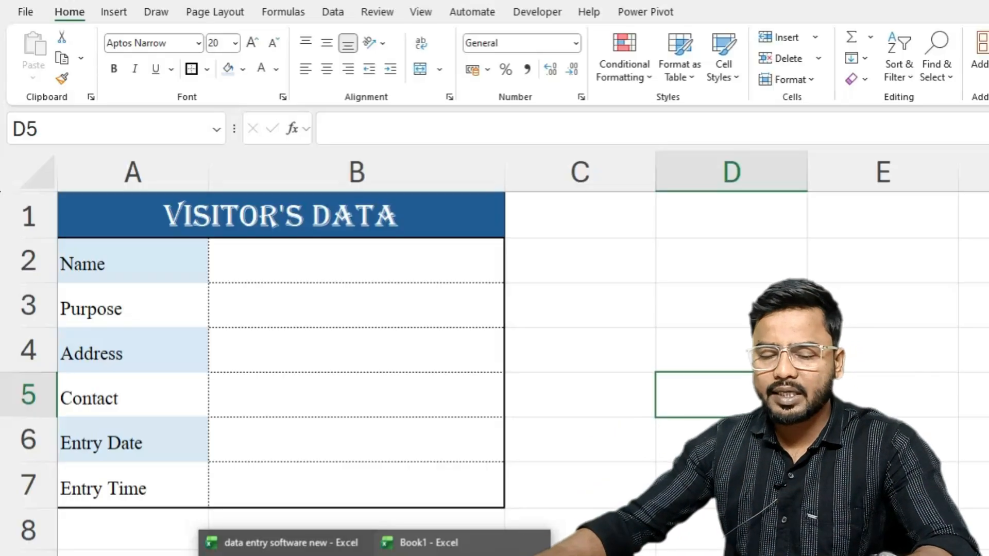
{"action": "key", "text": "alt+Tab"}
{"action": "left_click", "coordinate": [604, 382]}
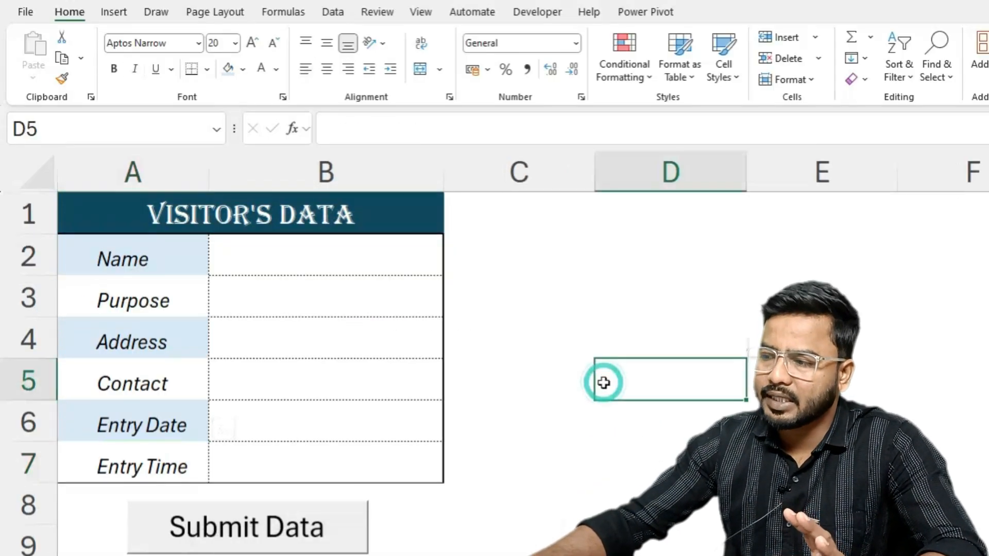
{"action": "left_click", "coordinate": [248, 555]}
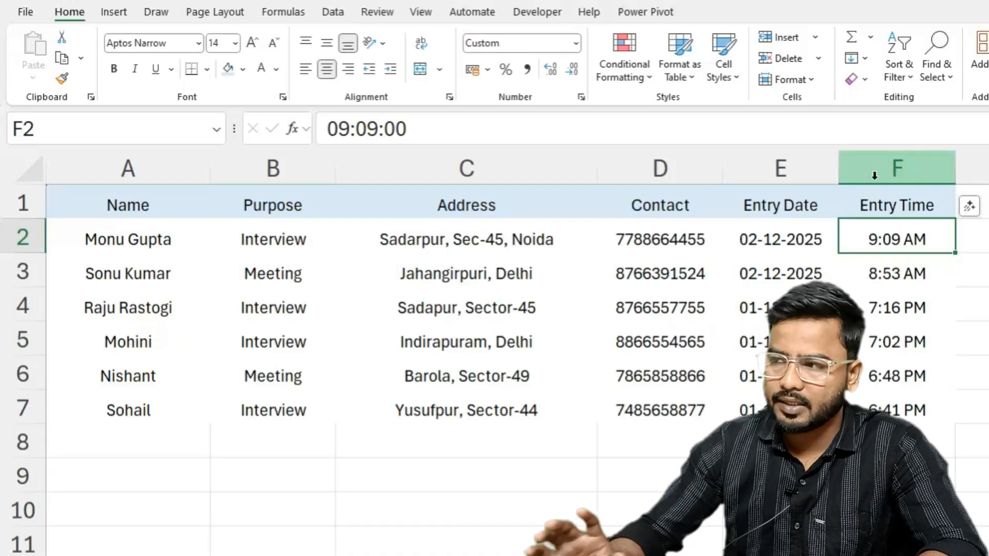
{"action": "key", "text": "alt+Tab"}
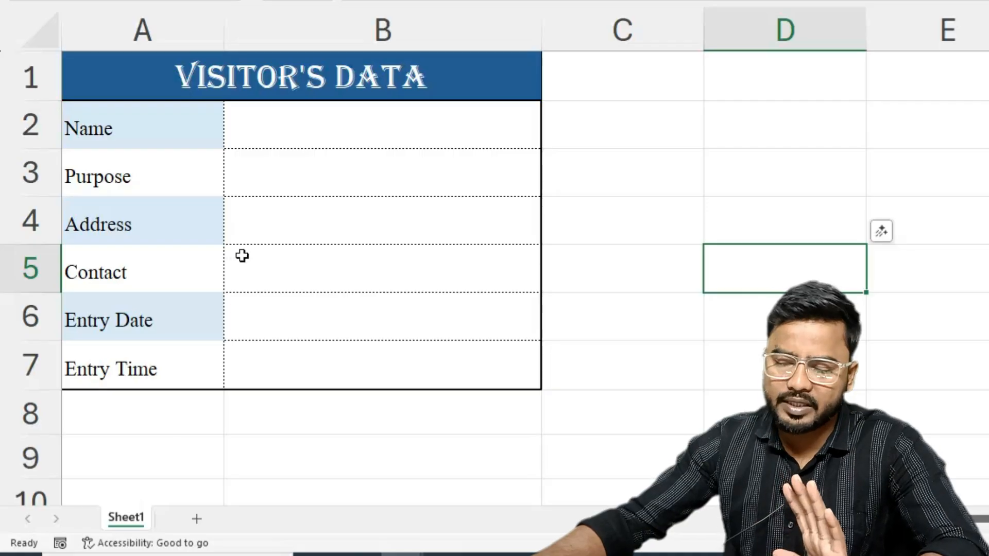
- Add a second worksheet to the workbook for the visitor records
{"action": "left_click", "coordinate": [197, 518]}
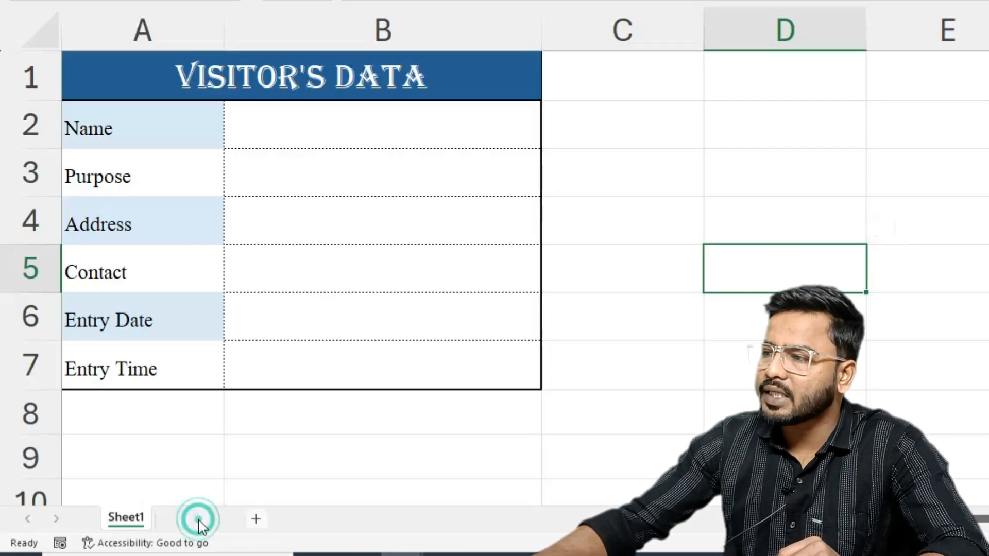
{"action": "key", "text": "ctrl+Page_Up"}
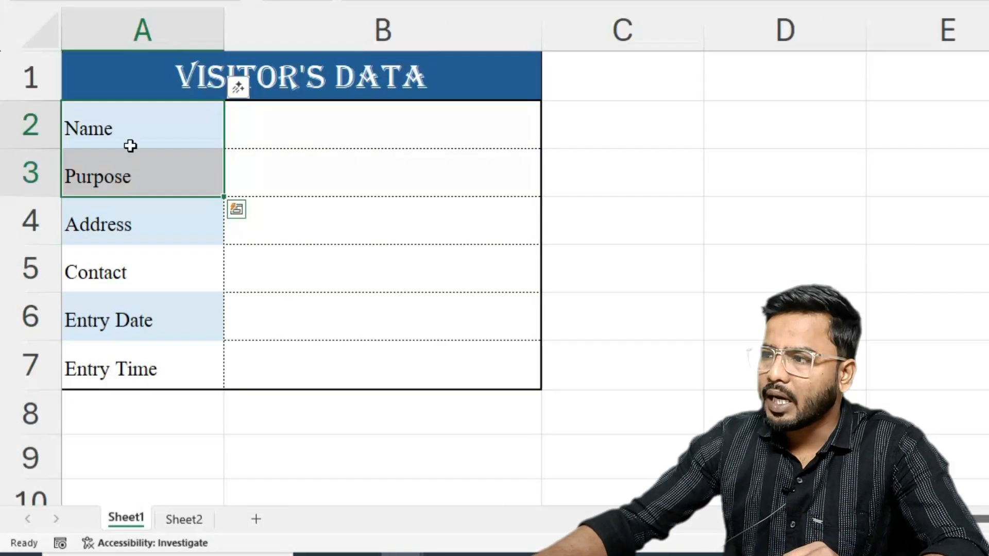
{"action": "left_click_drag", "start_coordinate": [129, 123], "coordinate": [113, 381]}
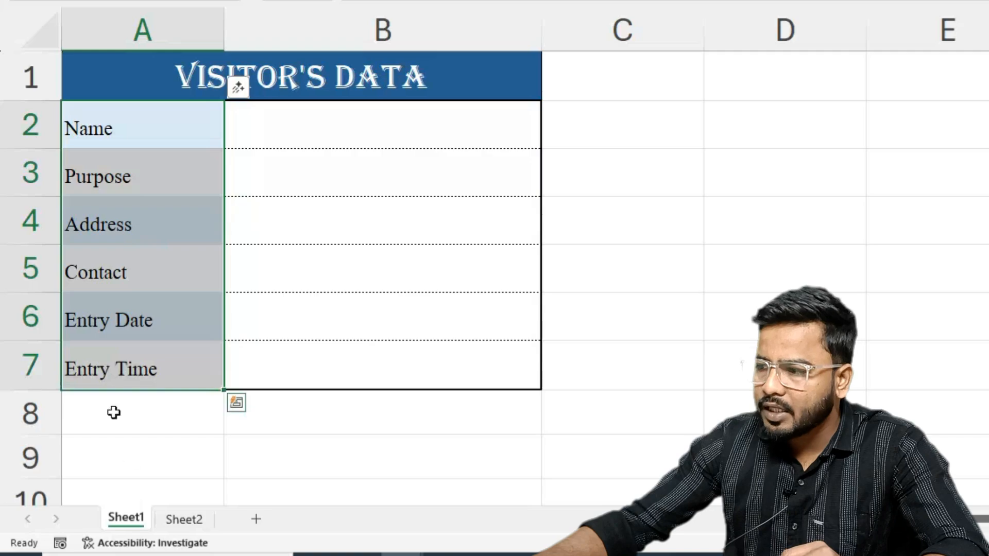
{"action": "left_click", "coordinate": [184, 519]}
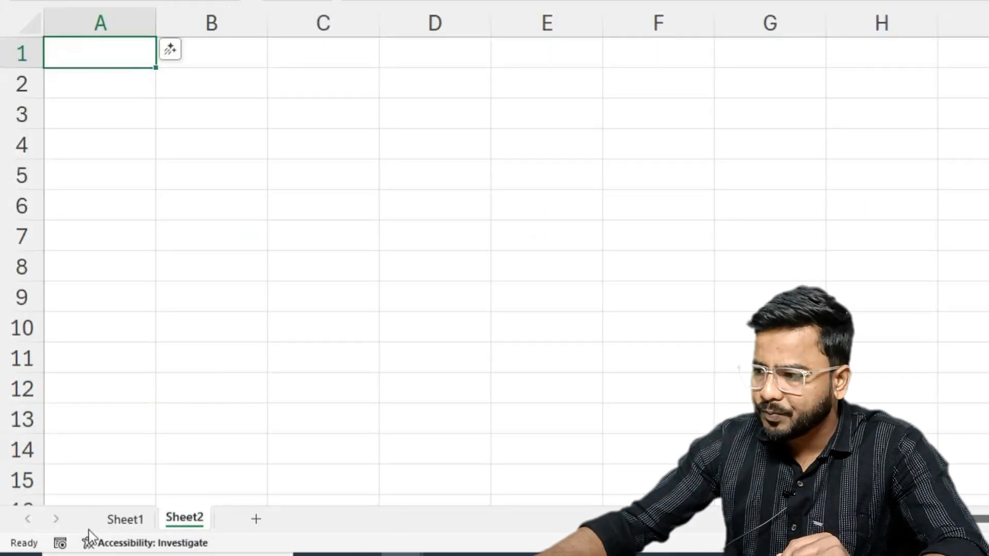
- Copy the form labels A2:A7 from Sheet1 and paste them transposed into Sheet2 starting at cell A1
{"action": "left_click", "coordinate": [124, 519]}
{"action": "left_click", "coordinate": [121, 130]}
{"action": "left_click_drag", "start_coordinate": [121, 130], "coordinate": [110, 369]}
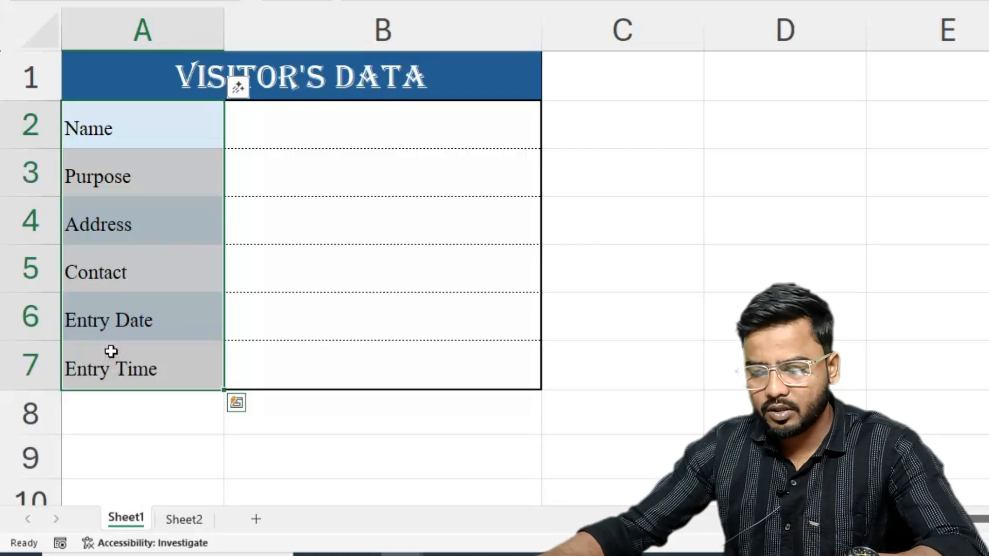
{"action": "key", "text": "ctrl+c"}
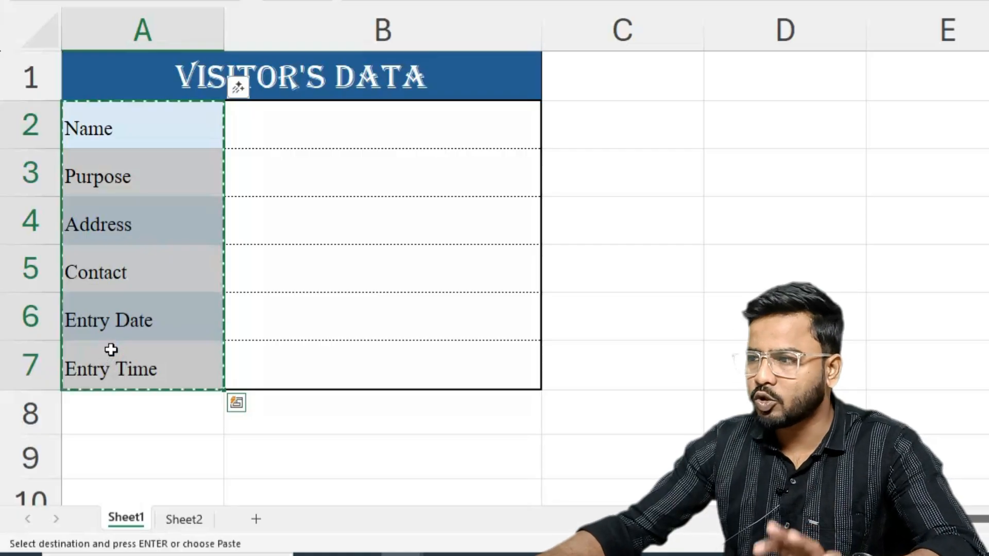
{"action": "left_click", "coordinate": [170, 522]}
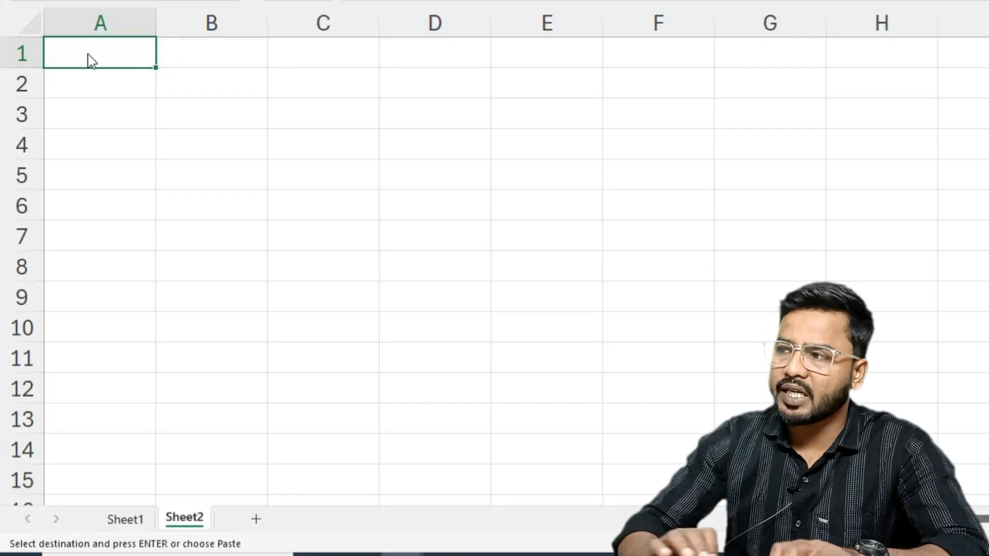
{"action": "key", "text": "ctrl+alt+v"}
{"action": "left_click_drag", "start_coordinate": [867, 60], "coordinate": [615, 59]}
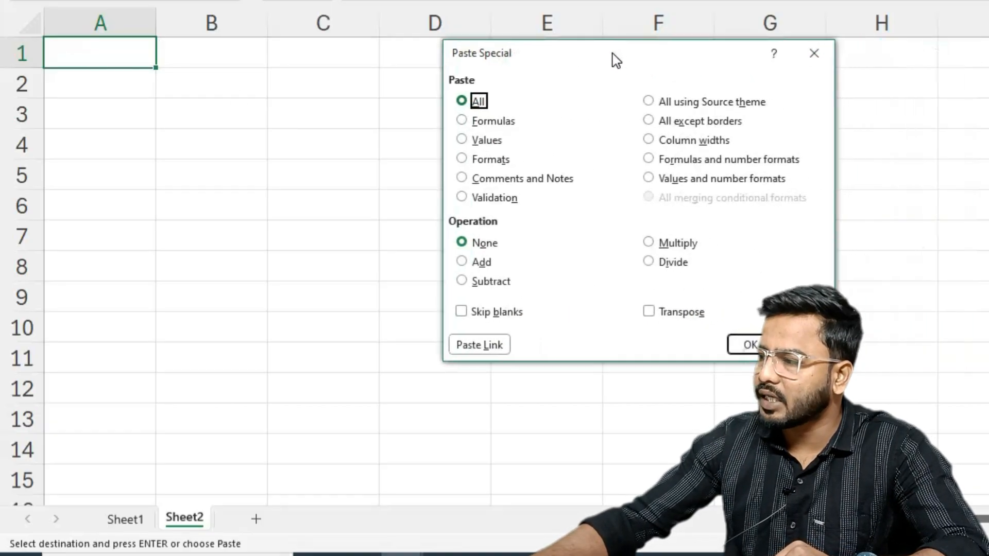
{"action": "left_click", "coordinate": [650, 313]}
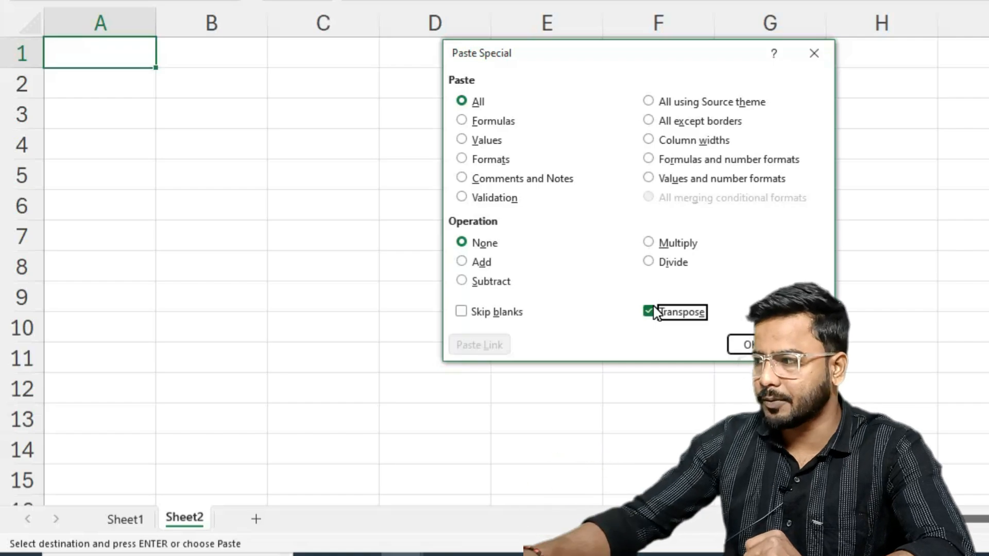
{"action": "left_click", "coordinate": [743, 346]}
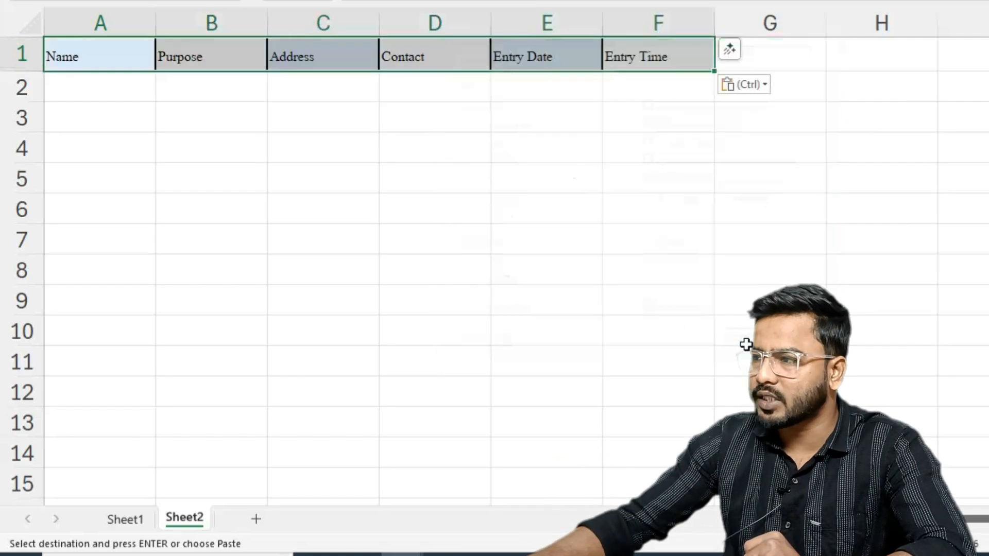
- Remove all borders from the header cells A1:F1 on Sheet2
{"action": "left_click", "coordinate": [125, 519]}
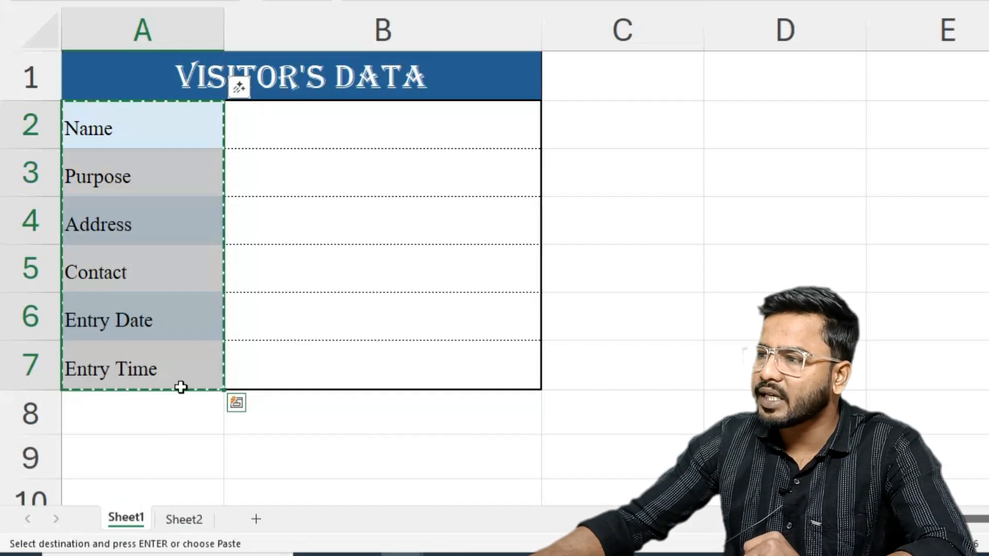
{"action": "left_click", "coordinate": [184, 519]}
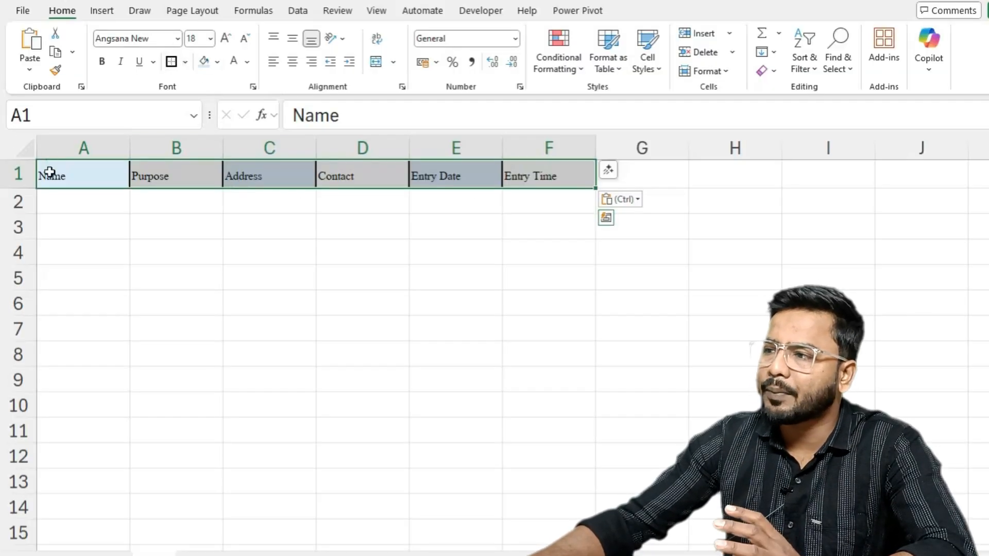
{"action": "left_click", "coordinate": [185, 61]}
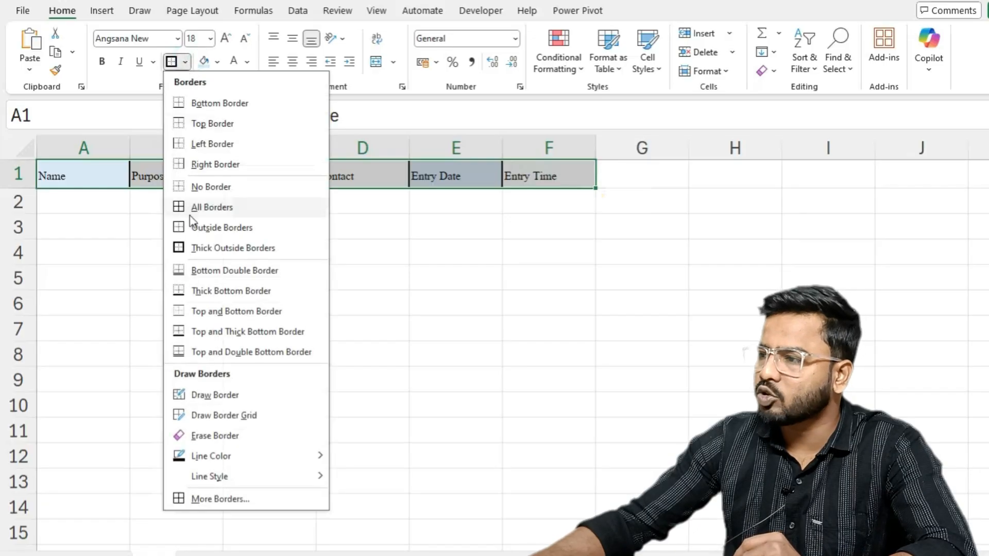
{"action": "left_click", "coordinate": [208, 188]}
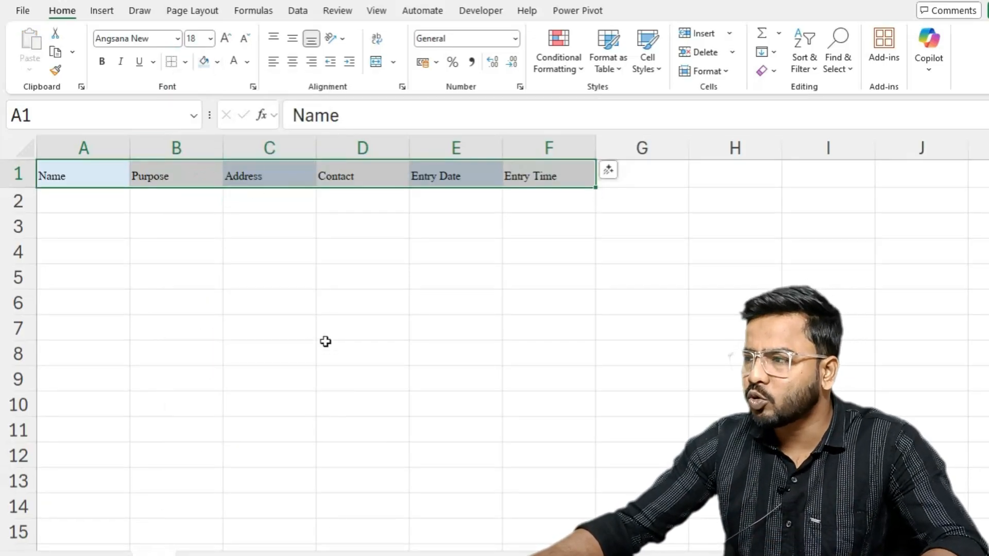
- Widen the Name column and narrow the Purpose column on Sheet2 slightly
{"action": "scroll", "coordinate": [325, 342], "scroll_direction": "up", "scroll_amount": 3, "text": "ctrl"}
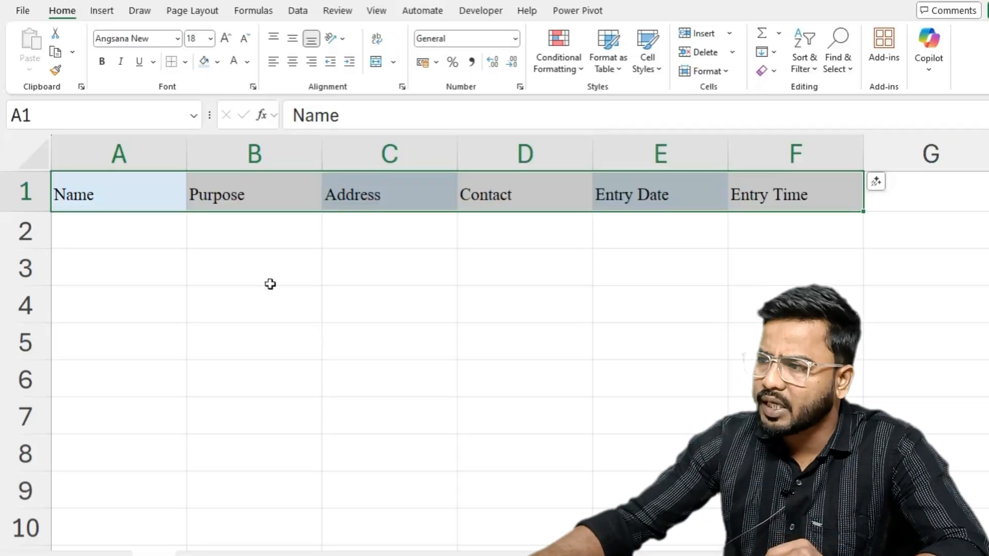
{"action": "mouse_move", "coordinate": [186, 168]}
{"action": "left_mouse_down"}
{"action": "mouse_move", "coordinate": [185, 155]}
{"action": "mouse_move", "coordinate": [201, 163]}
{"action": "left_mouse_up"}
{"action": "left_click_drag", "start_coordinate": [337, 157], "coordinate": [313, 156]}
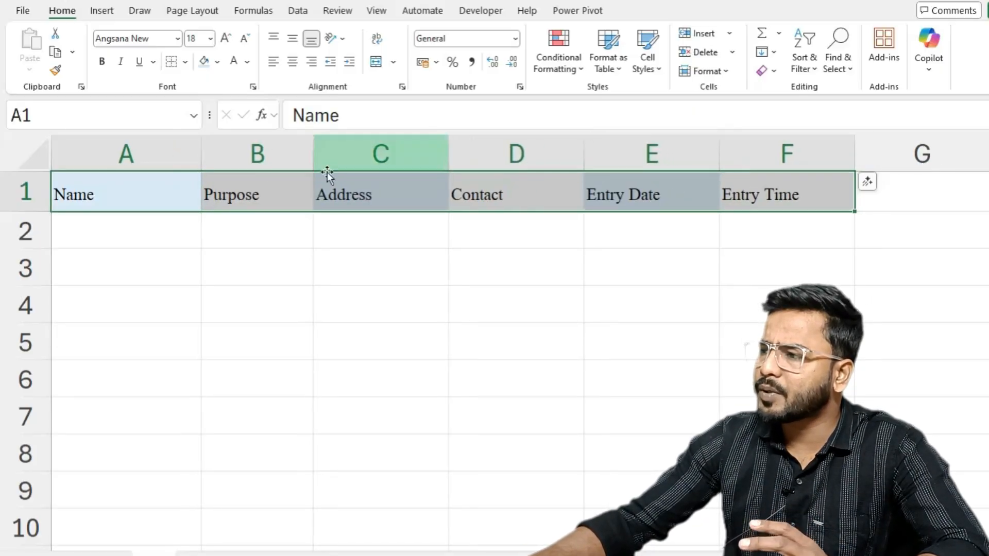
- Widen the Address column considerably and the Contact column slightly on Sheet2, and centre the headers A1:F1 horizontally
{"action": "left_click_drag", "start_coordinate": [447, 157], "coordinate": [576, 186]}
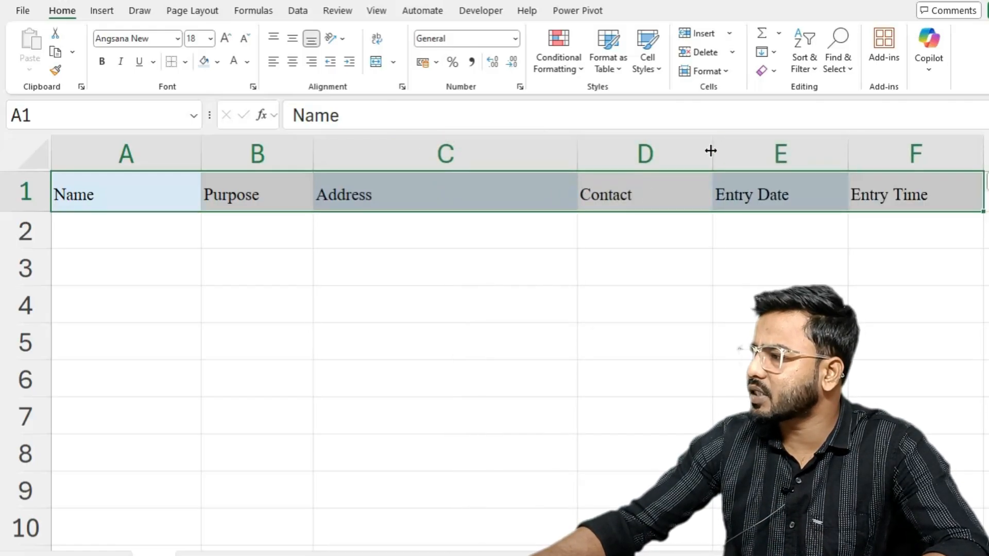
{"action": "left_click_drag", "start_coordinate": [711, 153], "coordinate": [724, 153]}
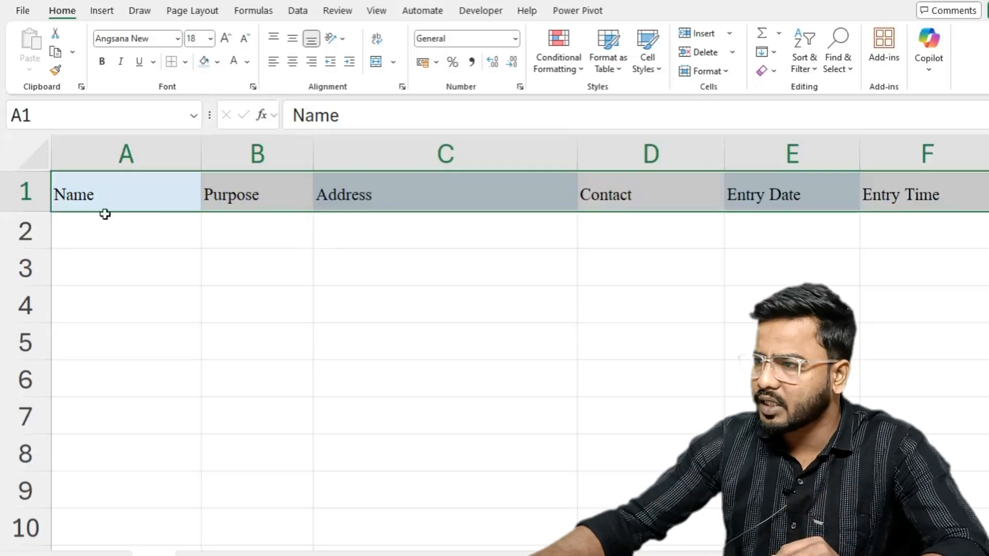
{"action": "left_click", "coordinate": [293, 62]}
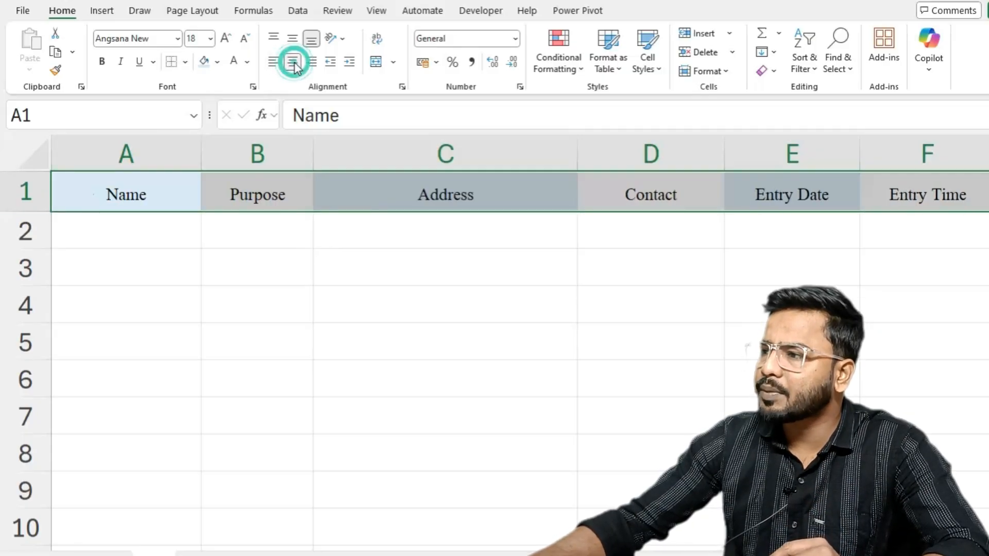
- Fill the header cells A1:F1 on Sheet2 with the light blue theme colour one shade darker than the palest blue
{"action": "left_click", "coordinate": [204, 62]}
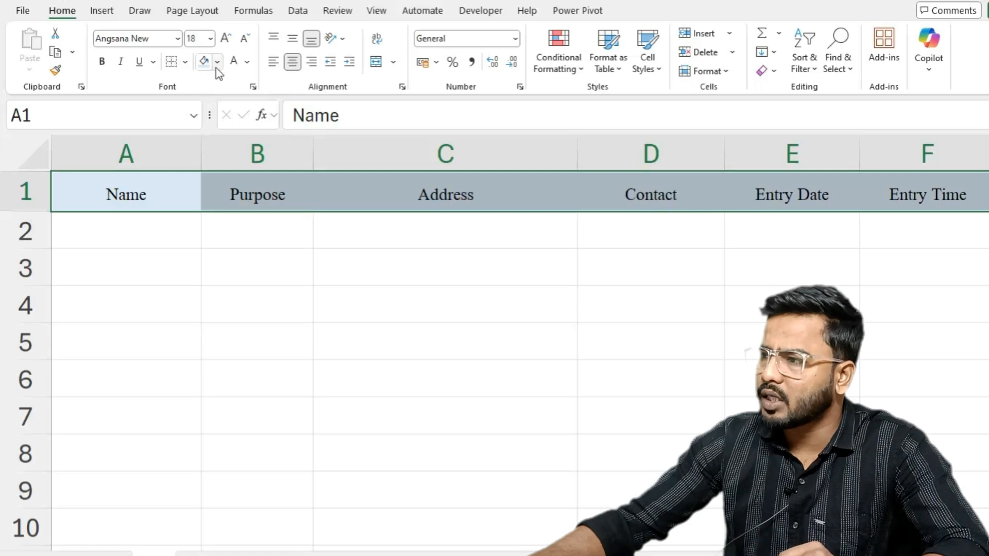
{"action": "left_click", "coordinate": [217, 63]}
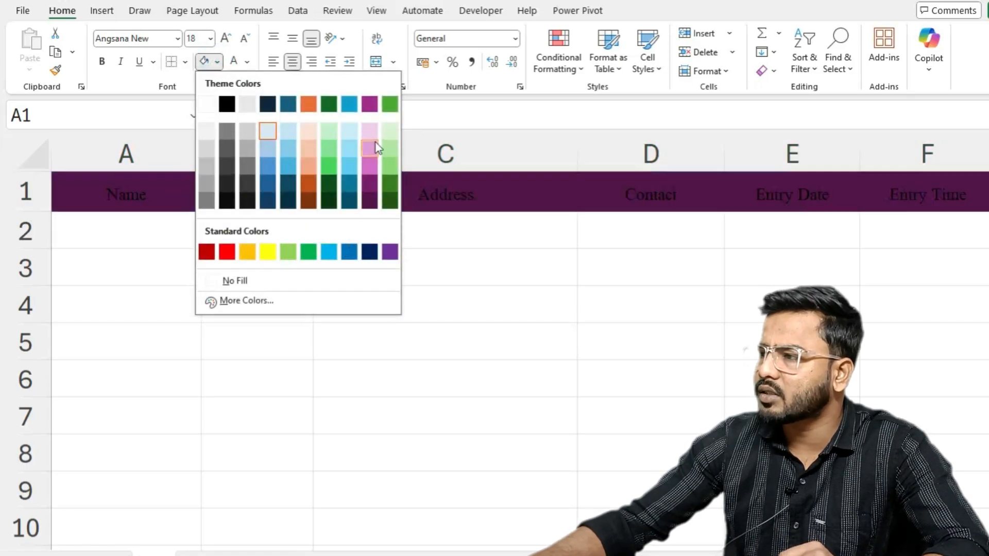
{"action": "left_click", "coordinate": [270, 151]}
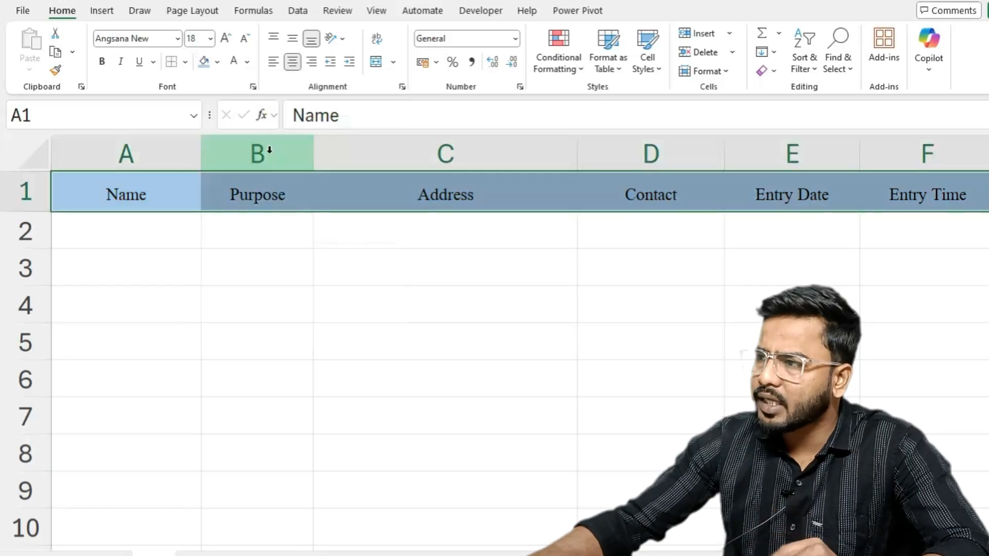
- Increase the header font size in A1:F1 to 20 and align the headers vertically in the middle
{"action": "left_click", "coordinate": [225, 38]}
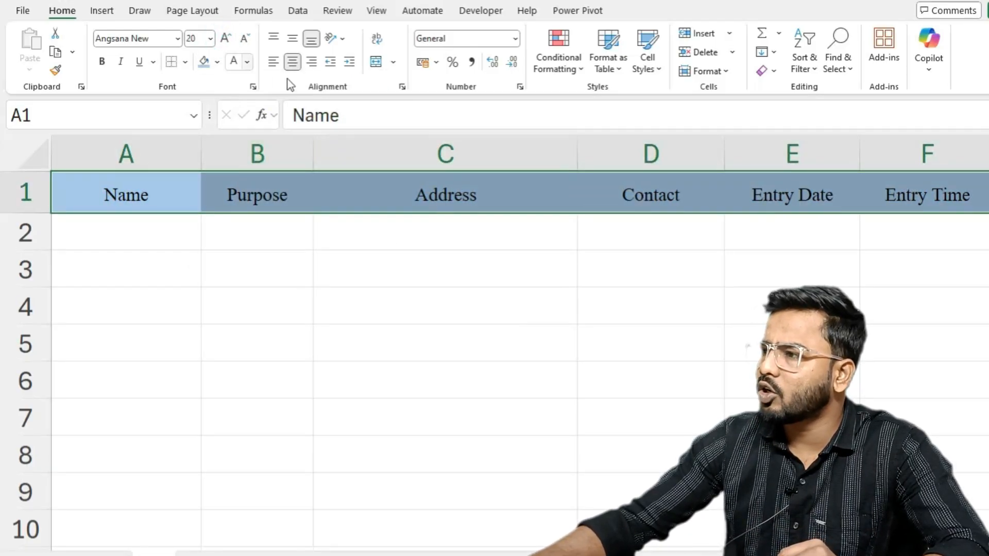
{"action": "left_click", "coordinate": [292, 41]}
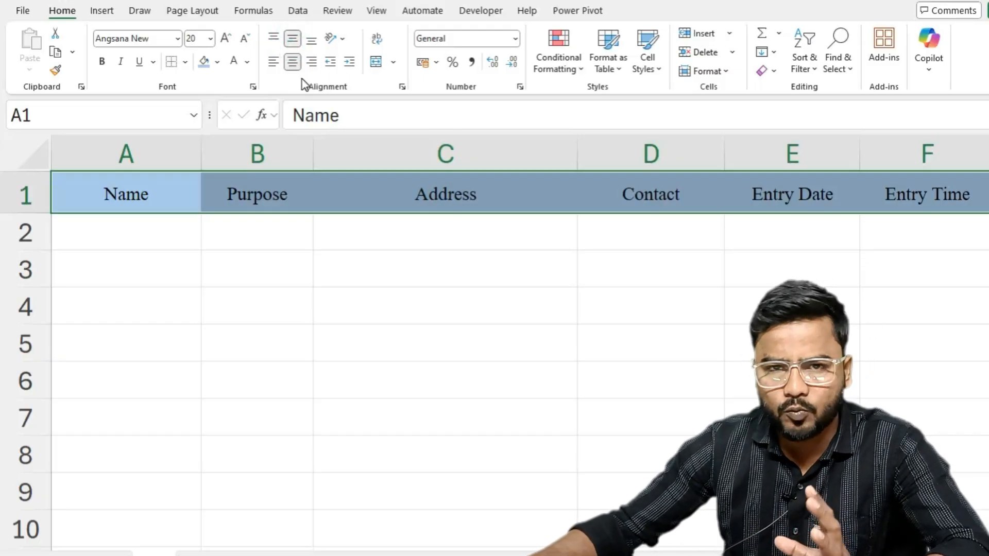
{"action": "left_click", "coordinate": [375, 427]}
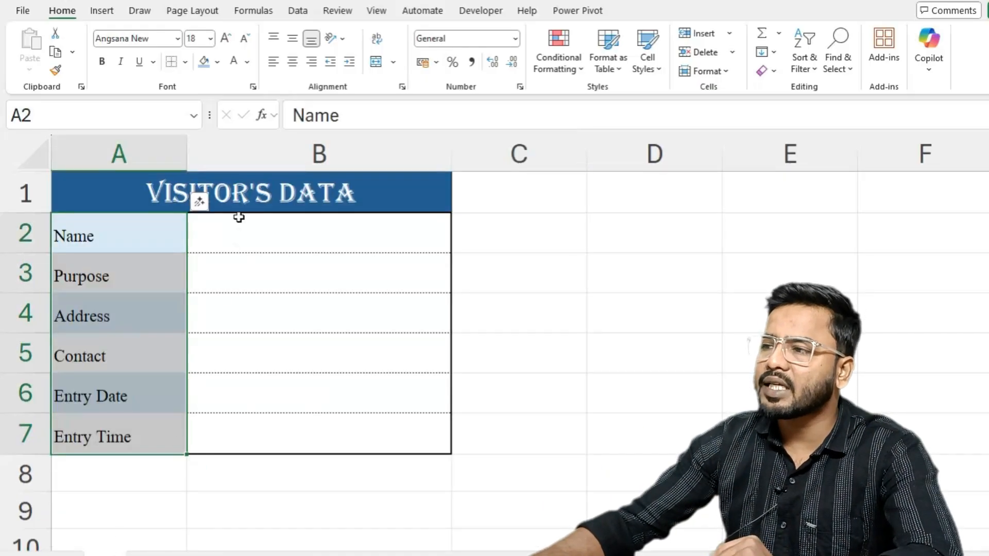
- Fill in the form on Sheet1 with the visitor's name in B2 and the purpose Meeting in B3
{"action": "left_click", "coordinate": [239, 221]}
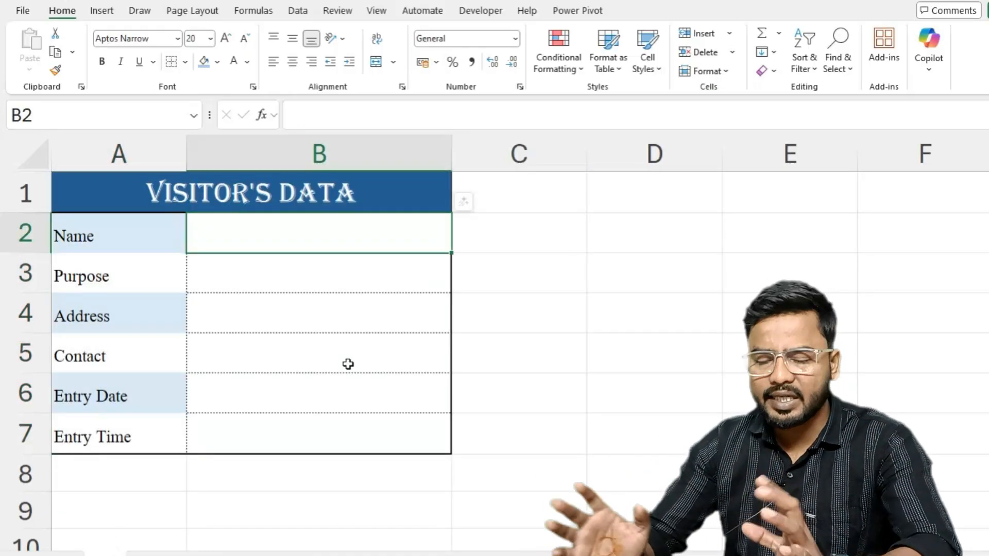
{"action": "type", "text": "Ra"}
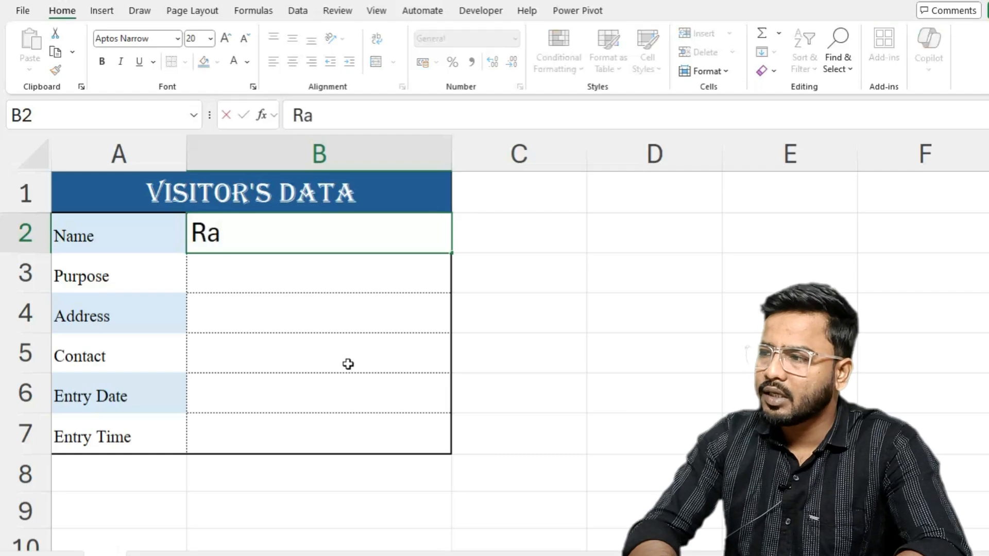
{"action": "type", "text": "jesh"}
{"action": "key", "text": "Return"}
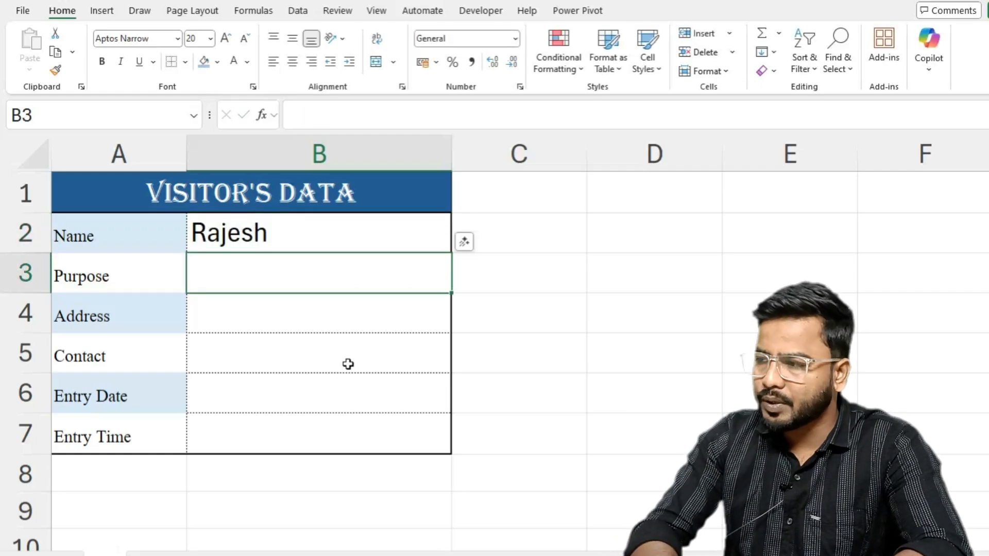
{"action": "type", "text": "Meeting"}
{"action": "key", "text": "Return"}
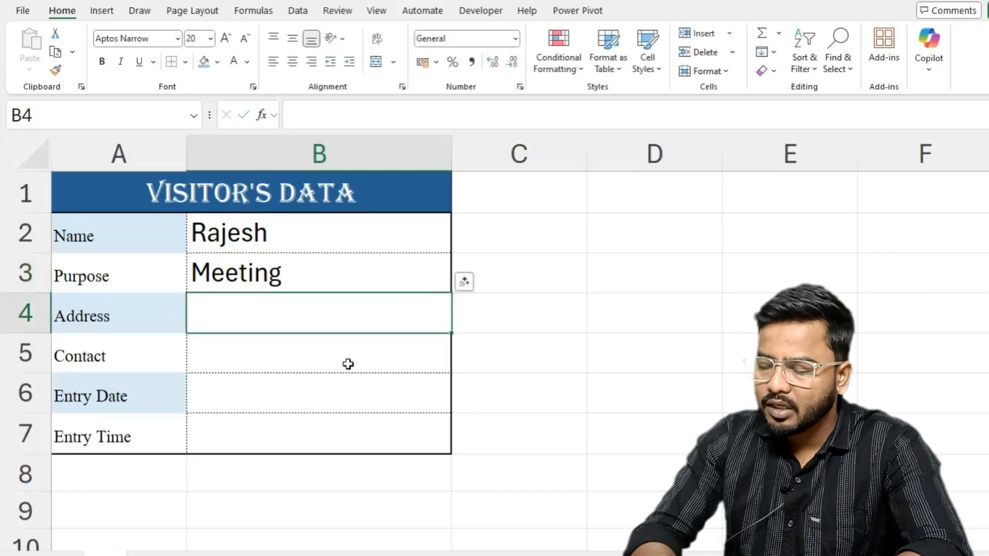
- Enter the visitor's address in B4 and the contact phone number in B5
{"action": "type", "text": "Sa"}
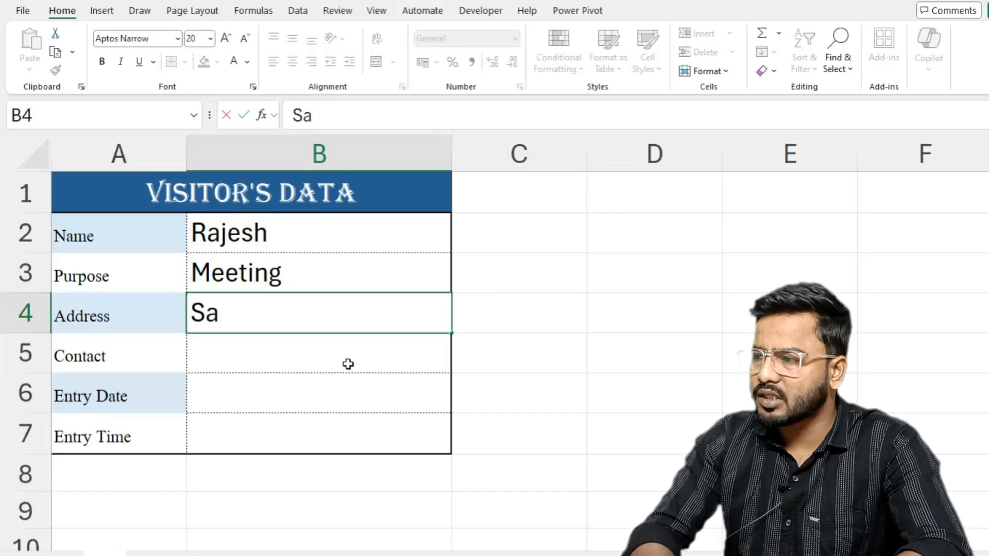
{"action": "type", "text": "darpur, Sec"}
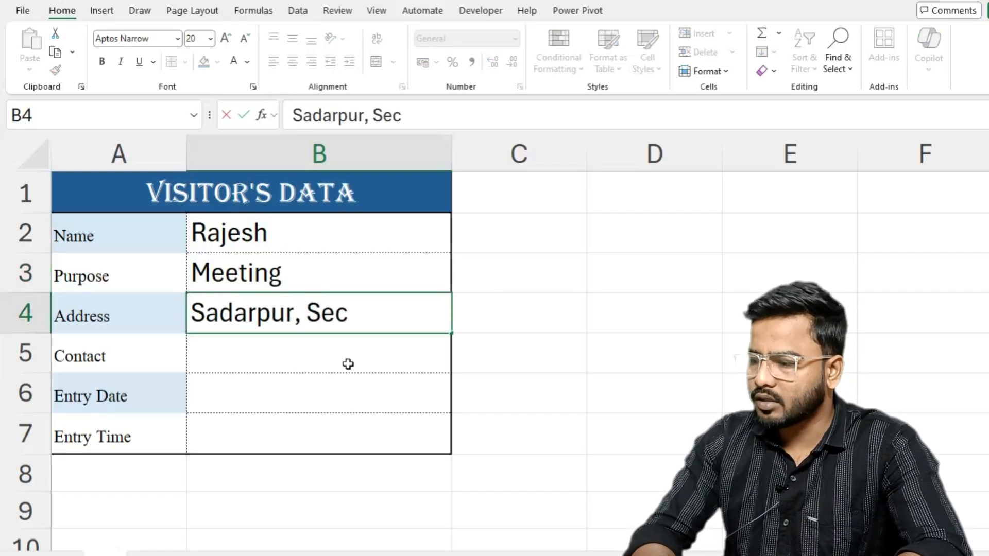
{"action": "type", "text": "-45, Noida"}
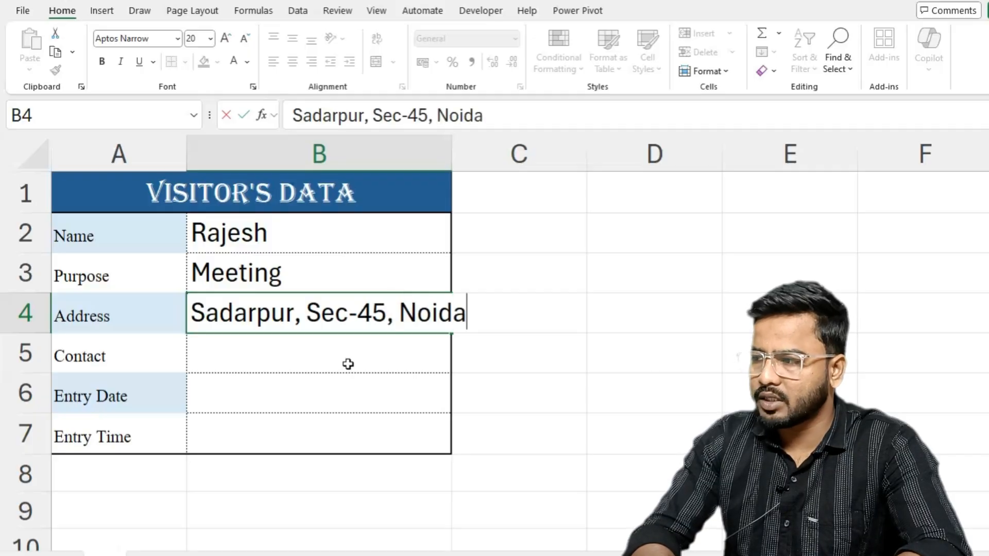
{"action": "key", "text": "Return"}
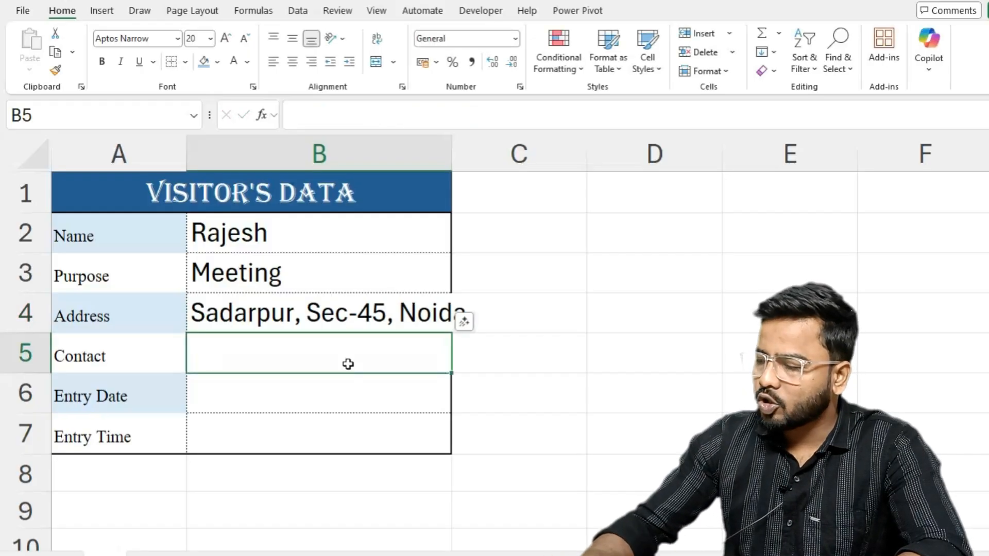
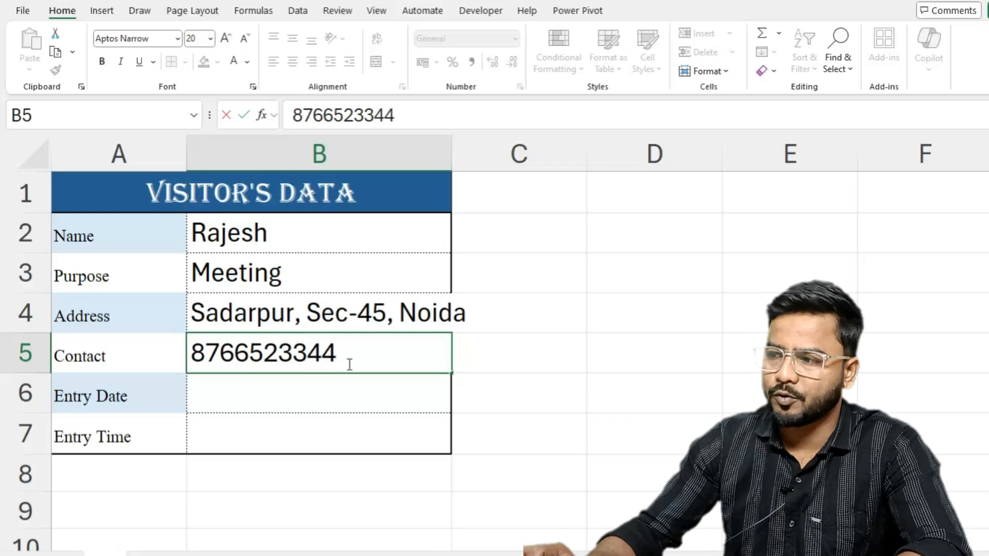
{"action": "key", "text": "Return"}
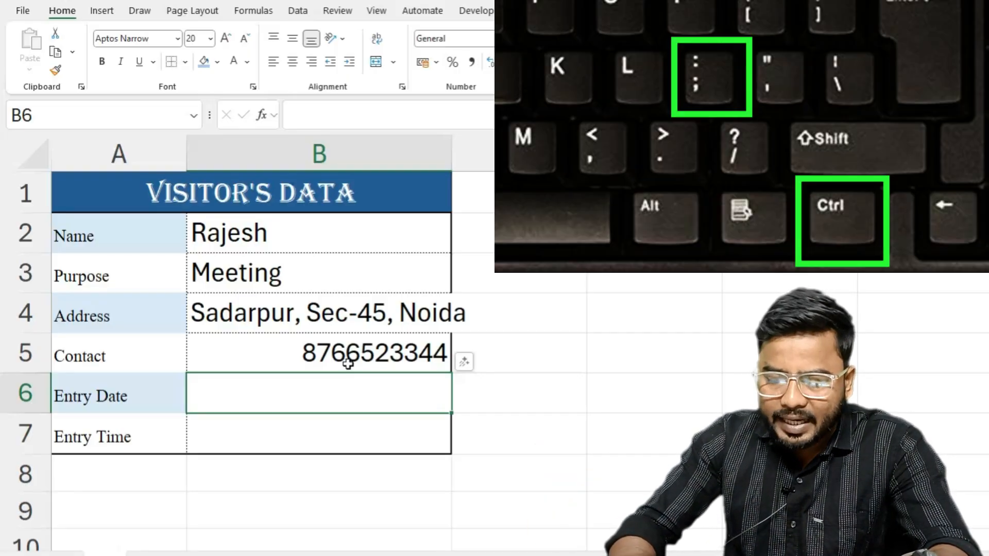
- Insert the current date as the Entry Date in B6 and the current time as the Entry Time in B7
{"action": "key", "text": "ctrl+semicolon"}
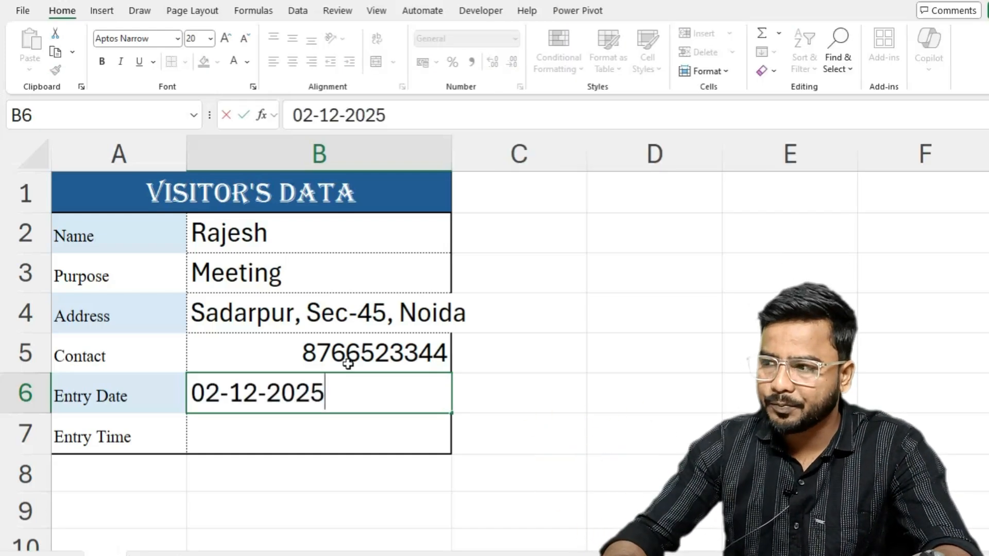
{"action": "key", "text": "Return"}
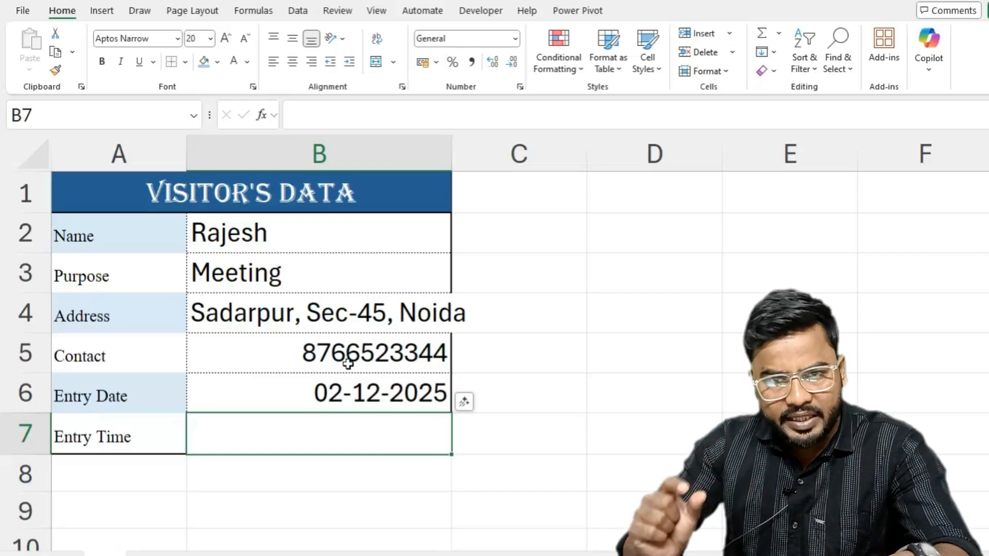
{"action": "key", "text": "ctrl+shift+semicolon"}
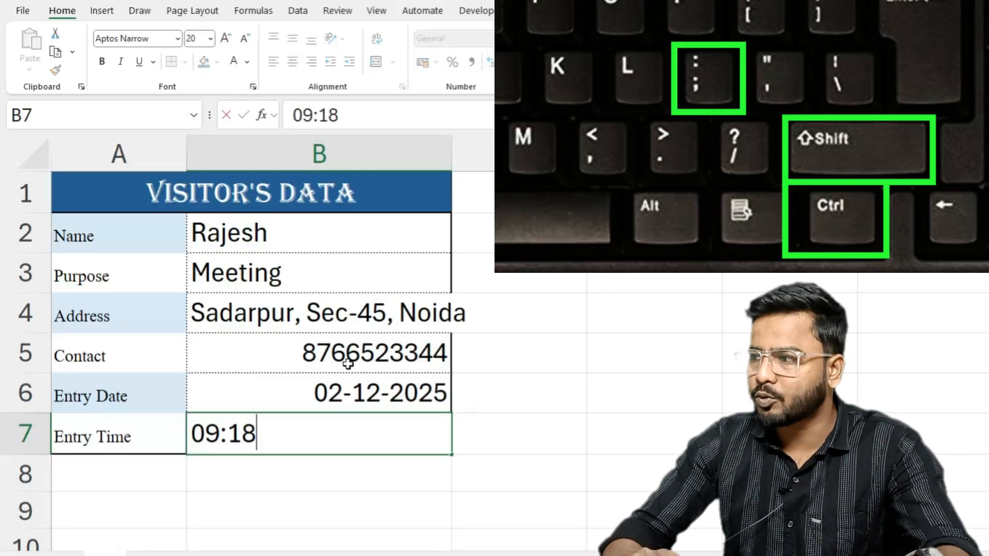
{"action": "key", "text": "Return"}
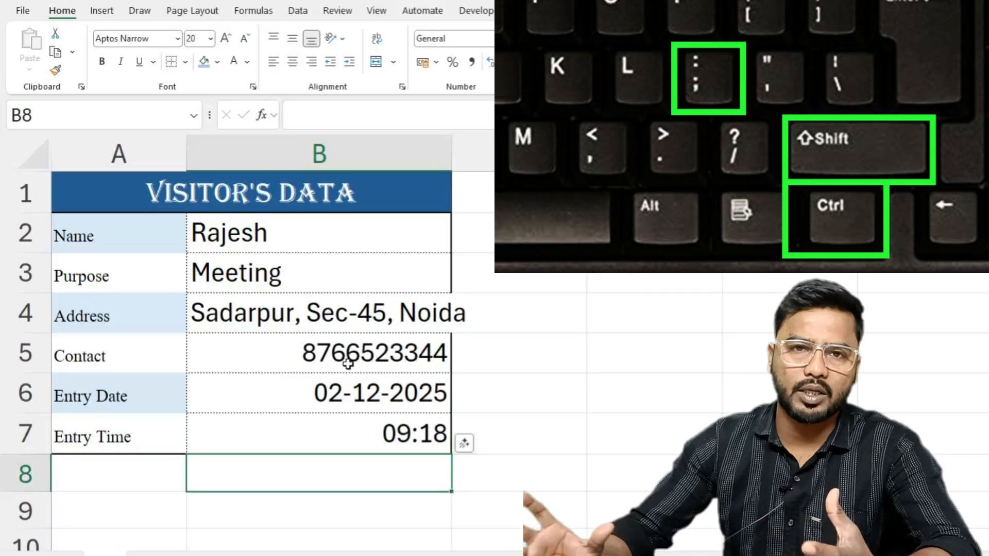
- Set the font size of the form entries B2:B7 to 16
{"action": "left_click_drag", "start_coordinate": [293, 234], "coordinate": [283, 438]}
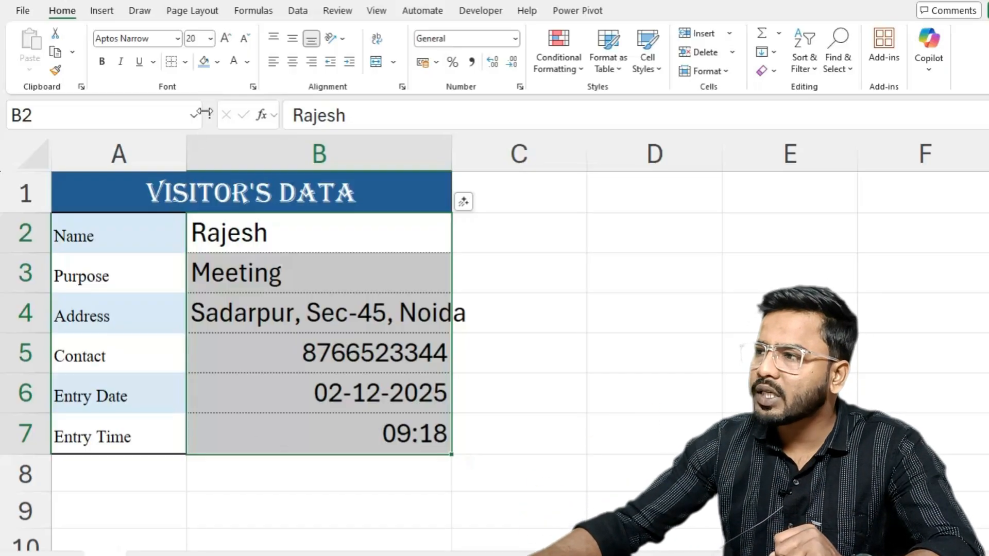
{"action": "left_click", "coordinate": [202, 39]}
{"action": "type", "text": "16"}
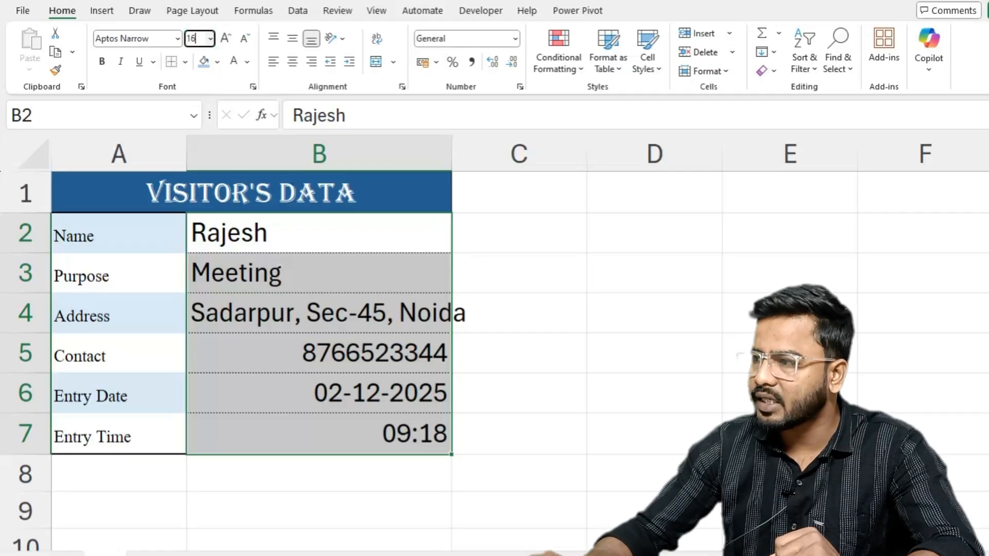
{"action": "key", "text": "Return"}
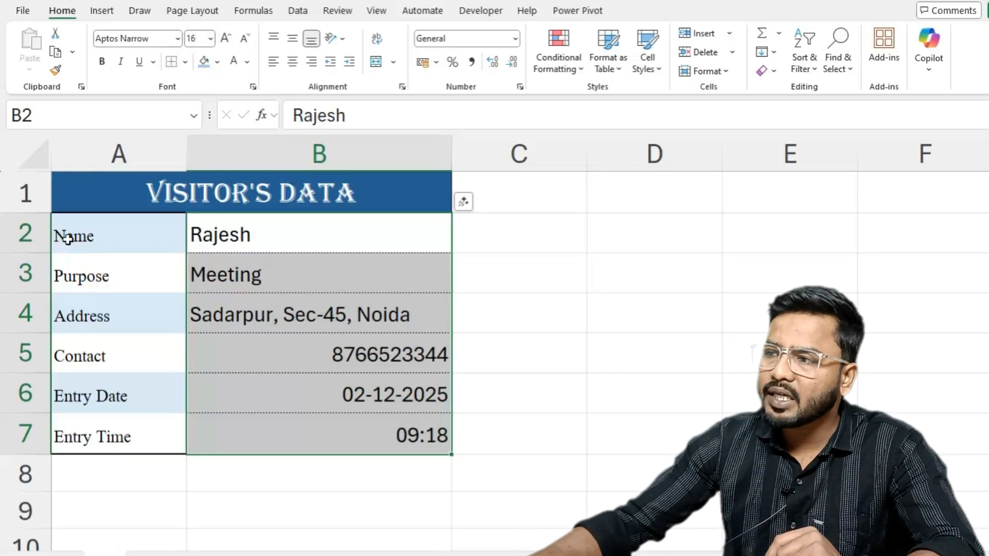
- Format the form entries B2:B7 in Angsana New at size 18 and centre them horizontally
{"action": "left_click", "coordinate": [178, 38]}
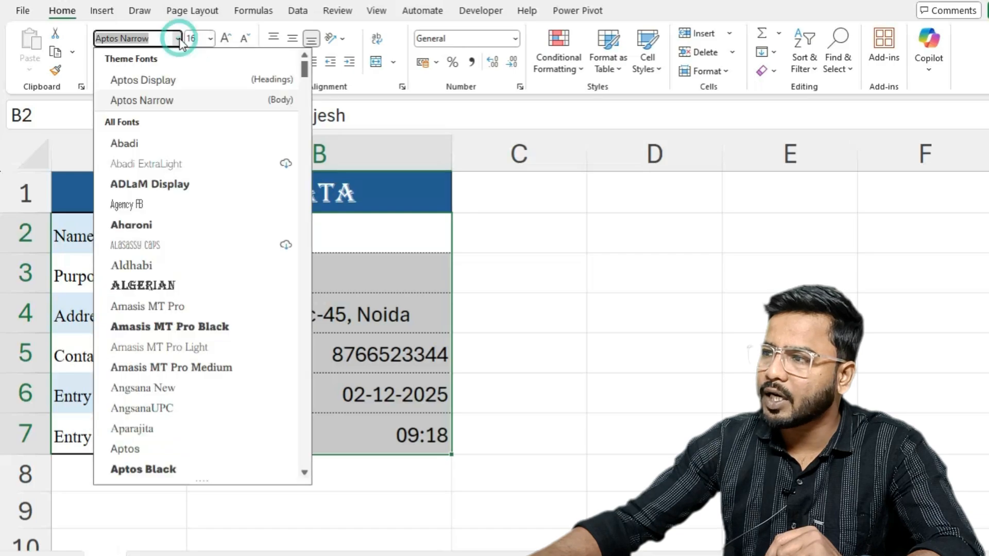
{"action": "left_click", "coordinate": [130, 393]}
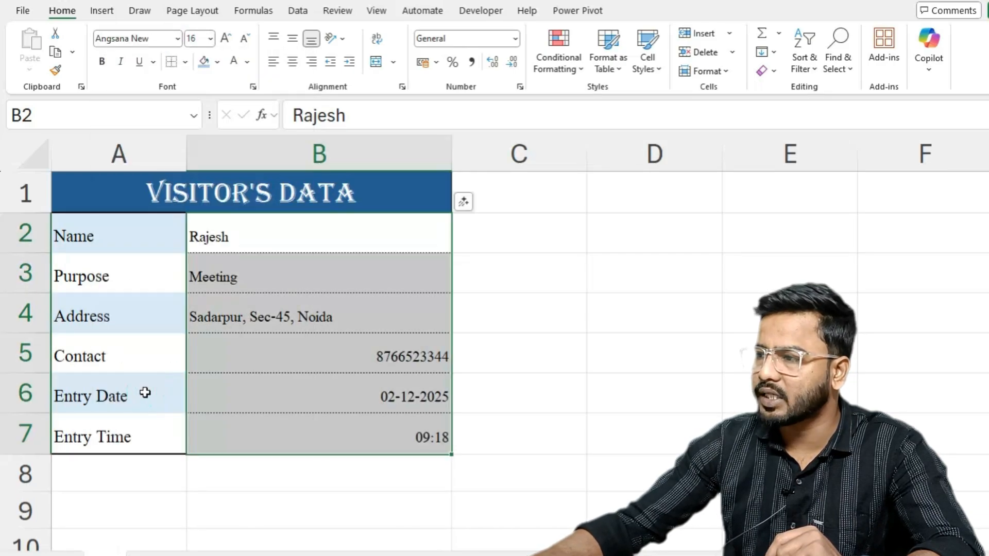
{"action": "left_click", "coordinate": [223, 40]}
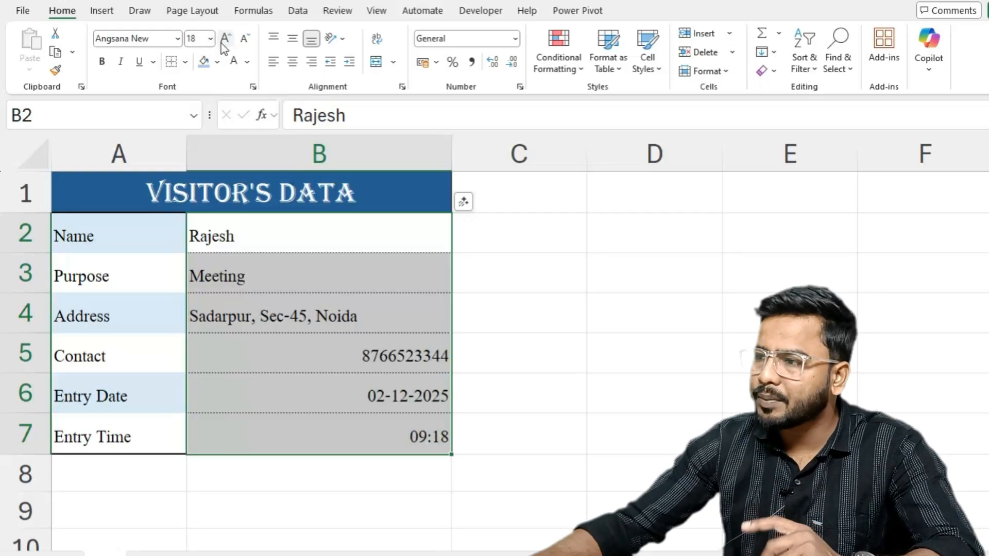
{"action": "left_click", "coordinate": [292, 62]}
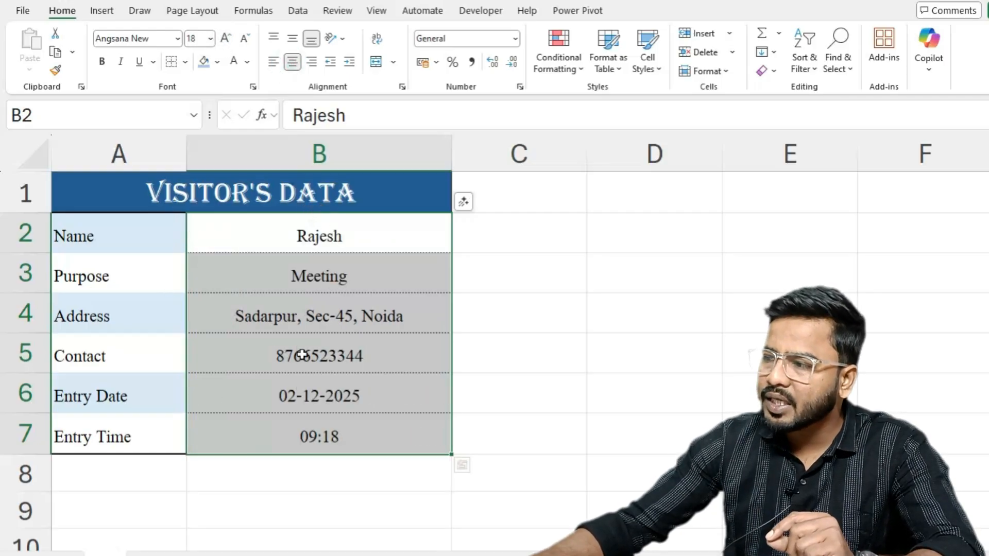
{"action": "left_click", "coordinate": [657, 511]}
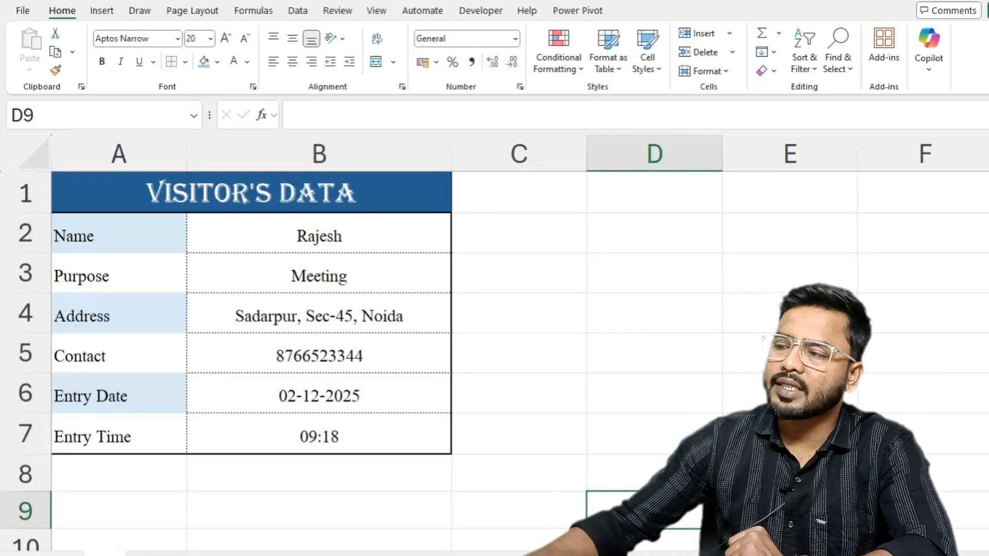
{"action": "left_click", "coordinate": [281, 237]}
{"action": "left_click_drag", "start_coordinate": [282, 269], "coordinate": [283, 432]}
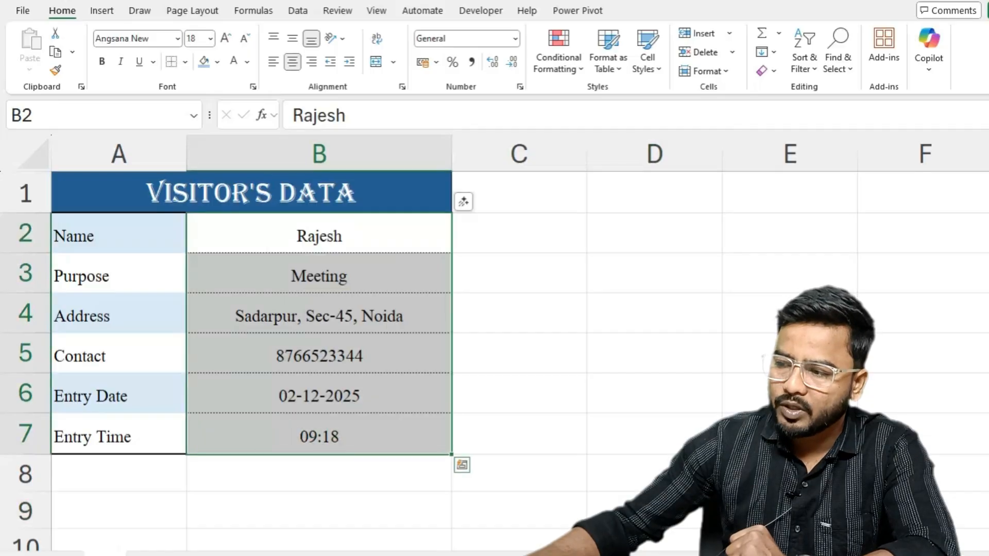
{"action": "left_click", "coordinate": [145, 552]}
{"action": "left_click_drag", "start_coordinate": [63, 245], "coordinate": [868, 232]}
{"action": "left_click", "coordinate": [585, 409]}
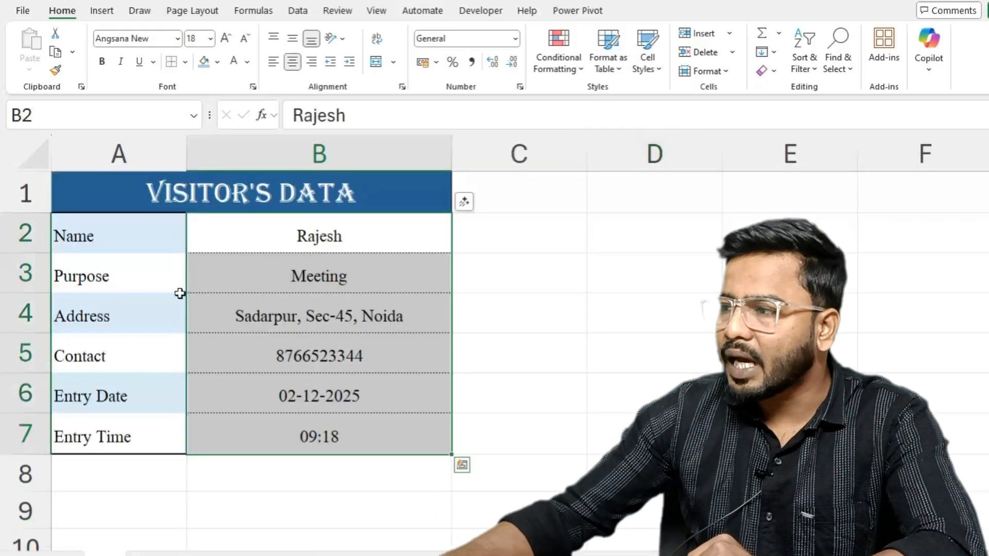
{"action": "left_click_drag", "start_coordinate": [274, 227], "coordinate": [255, 434]}
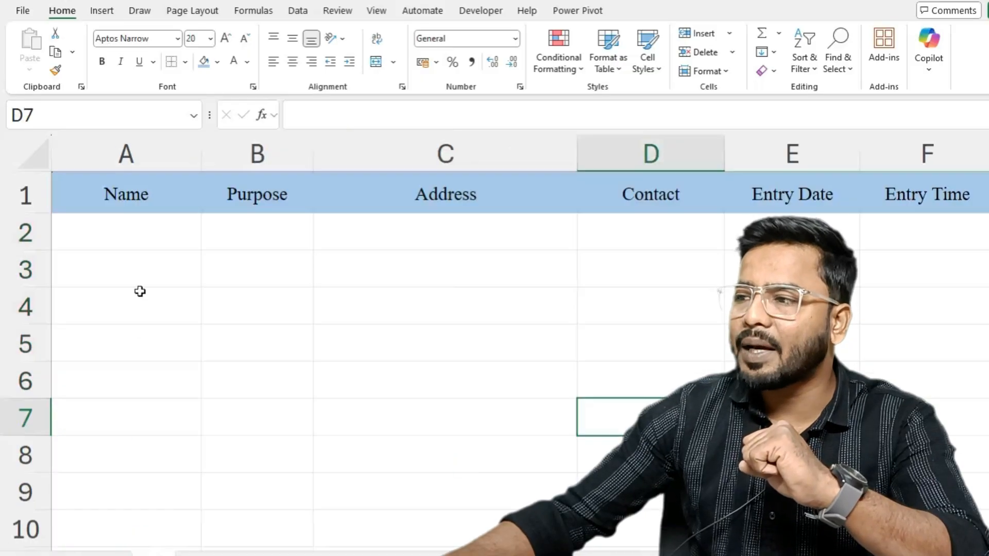
{"action": "left_click", "coordinate": [109, 236]}
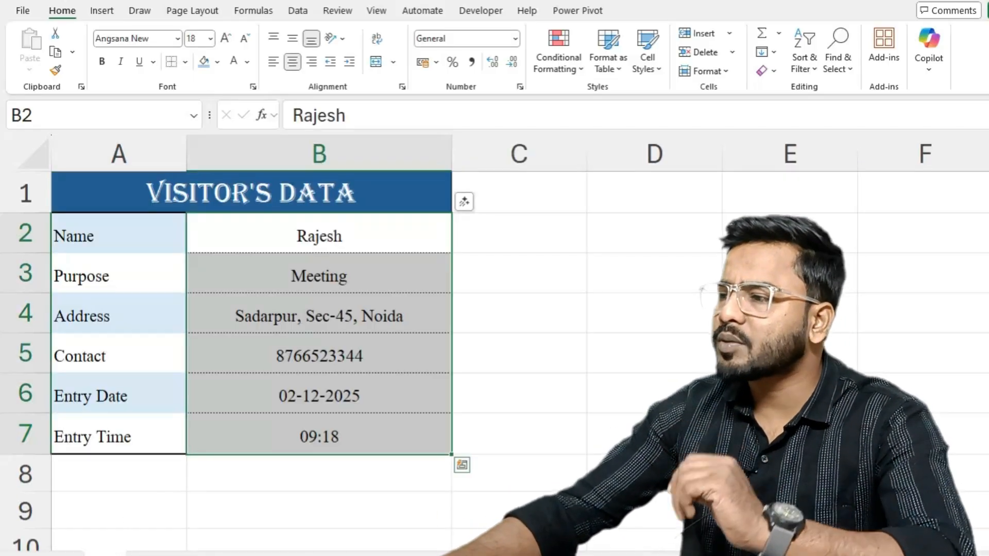
{"action": "left_click", "coordinate": [510, 510]}
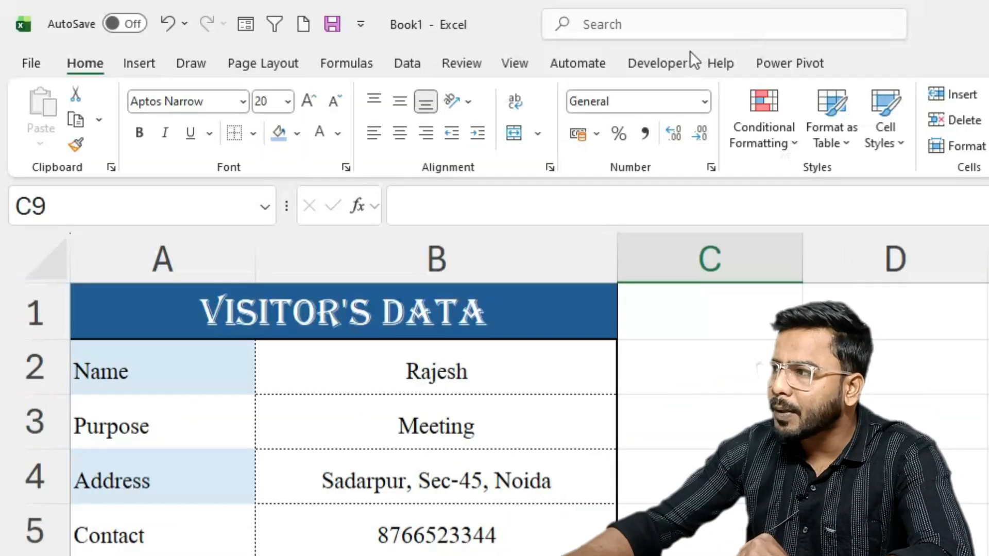
- Check in the ribbon customization options that the Developer tab is enabled
{"action": "left_click", "coordinate": [480, 10]}
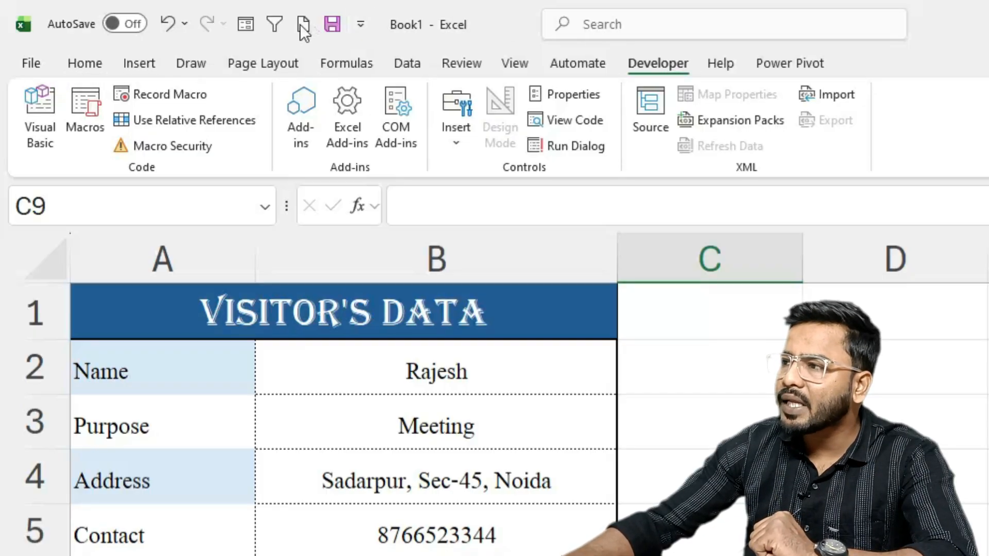
{"action": "left_click", "coordinate": [360, 25]}
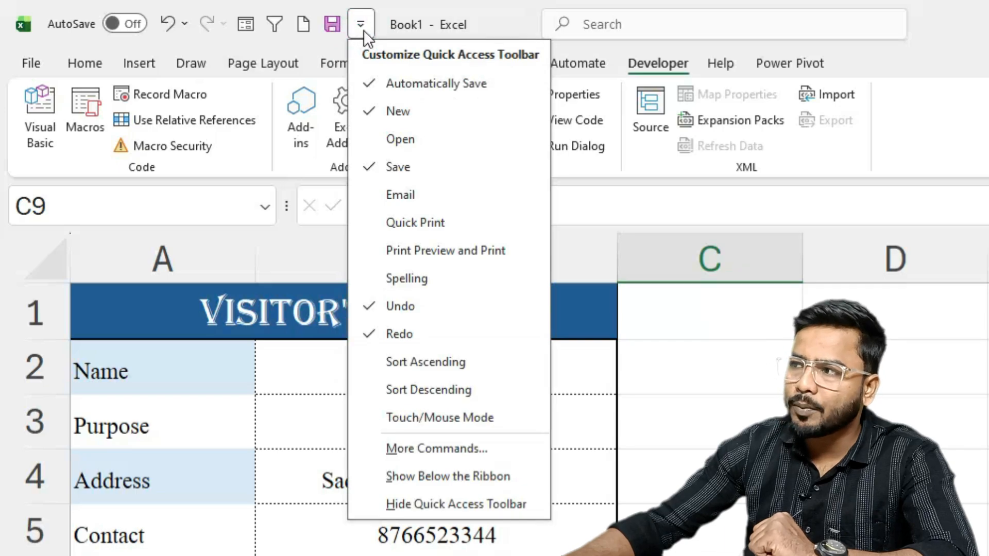
{"action": "left_click", "coordinate": [407, 447]}
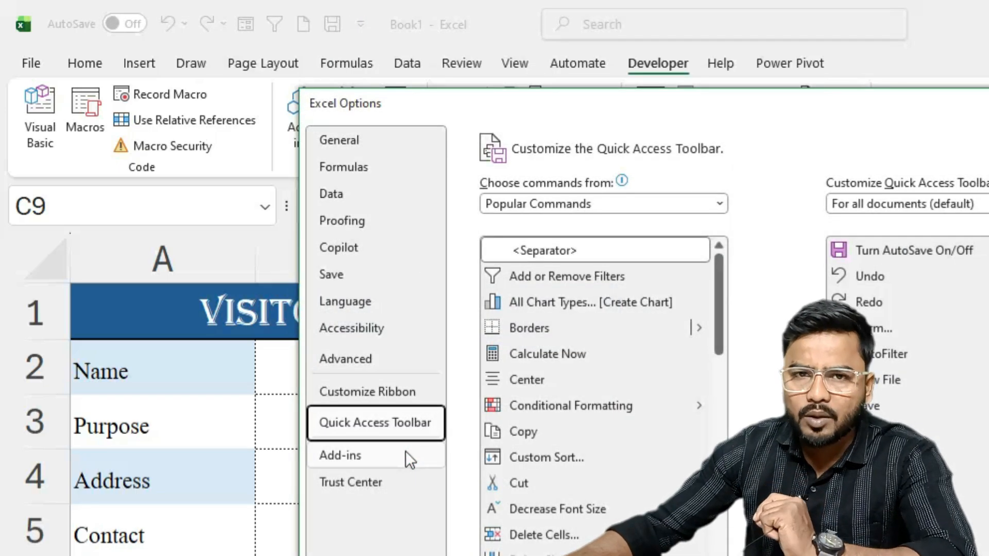
{"action": "left_click", "coordinate": [340, 392]}
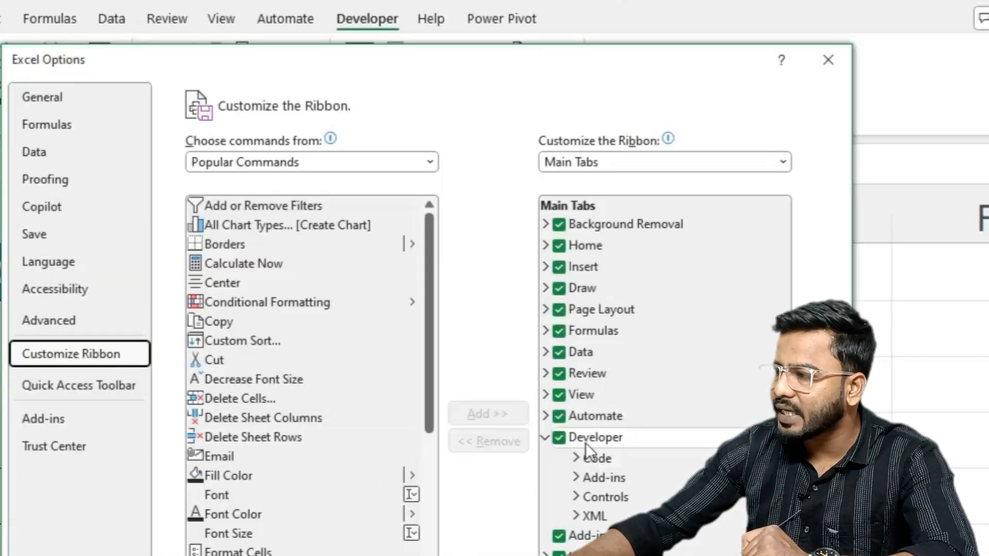
{"action": "left_click", "coordinate": [559, 438]}
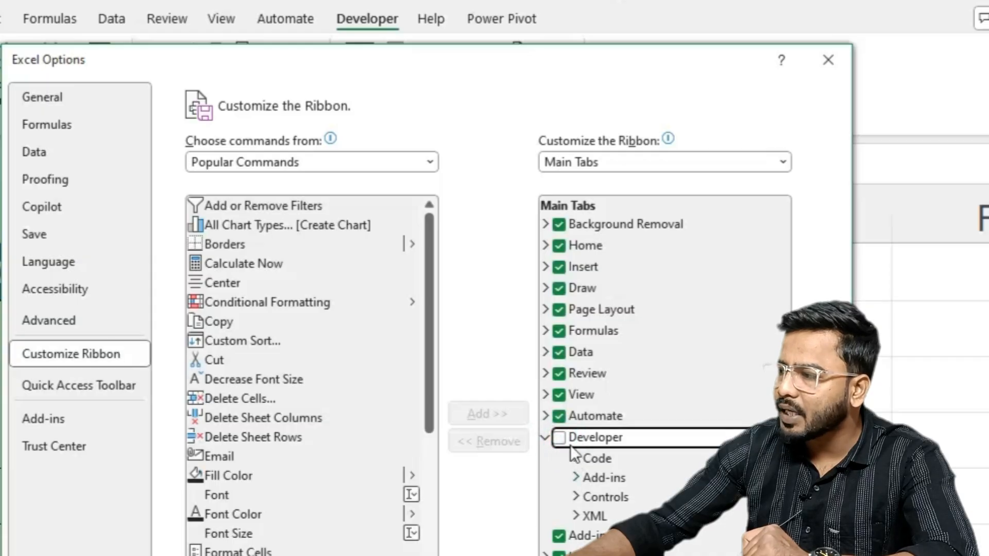
{"action": "left_click", "coordinate": [558, 437]}
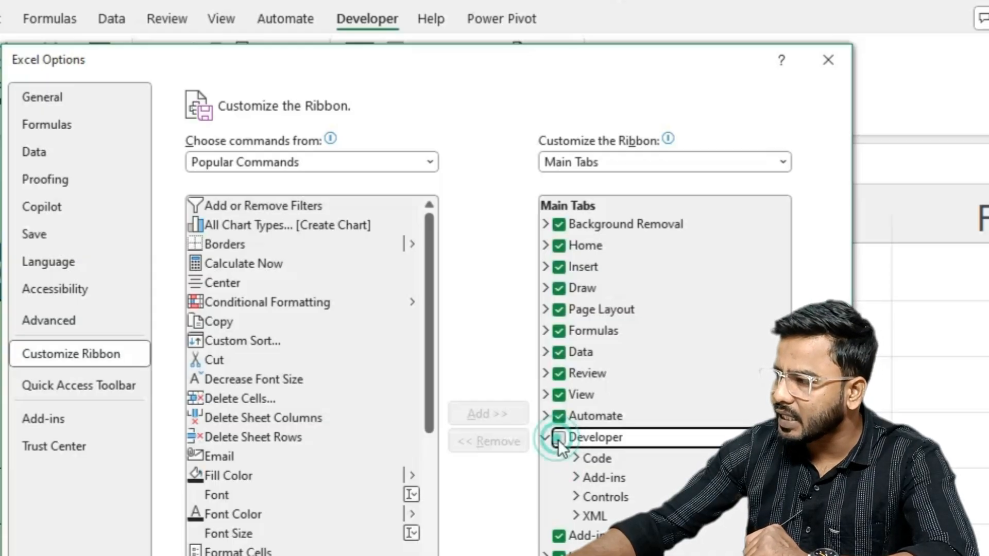
{"action": "left_click", "coordinate": [727, 555]}
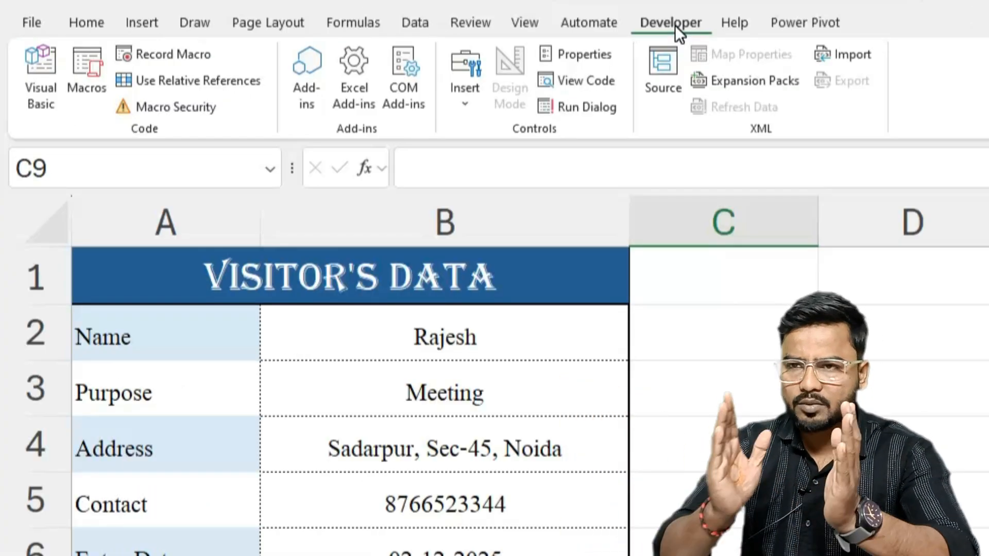
{"action": "left_click", "coordinate": [369, 5]}
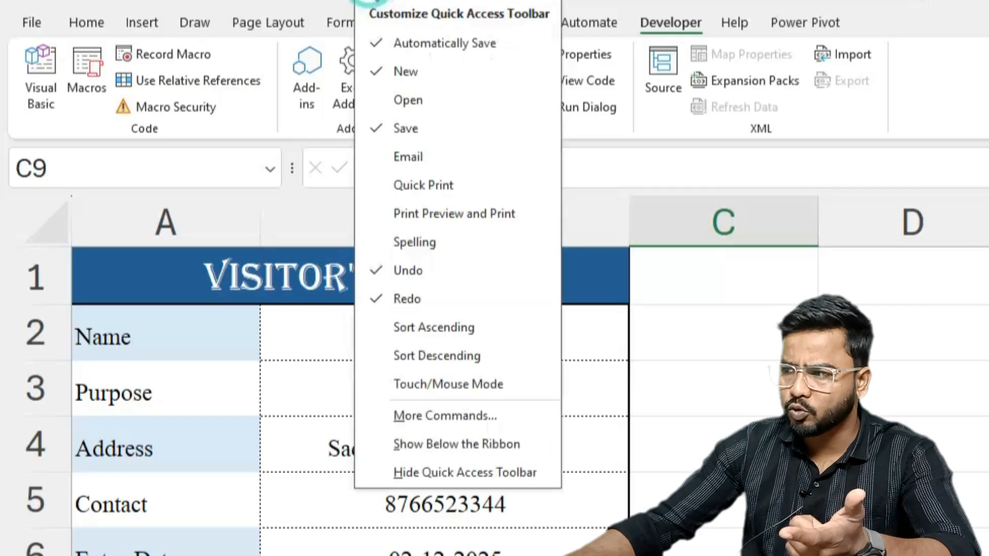
{"action": "left_click", "coordinate": [984, 512]}
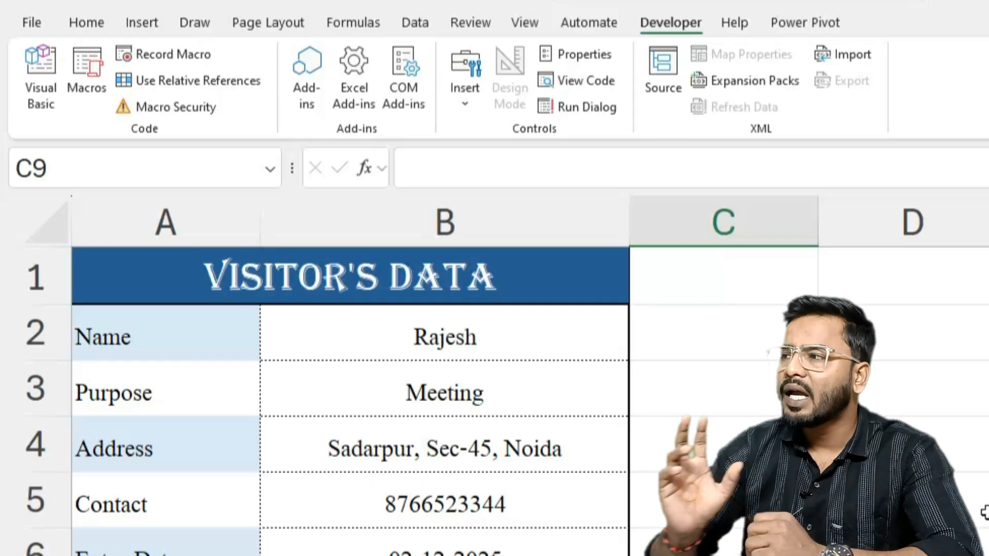
- Start recording a macro named dataentry, with shortcut Ctrl+Shift+H, stored in This Workbook
{"action": "left_click", "coordinate": [984, 512]}
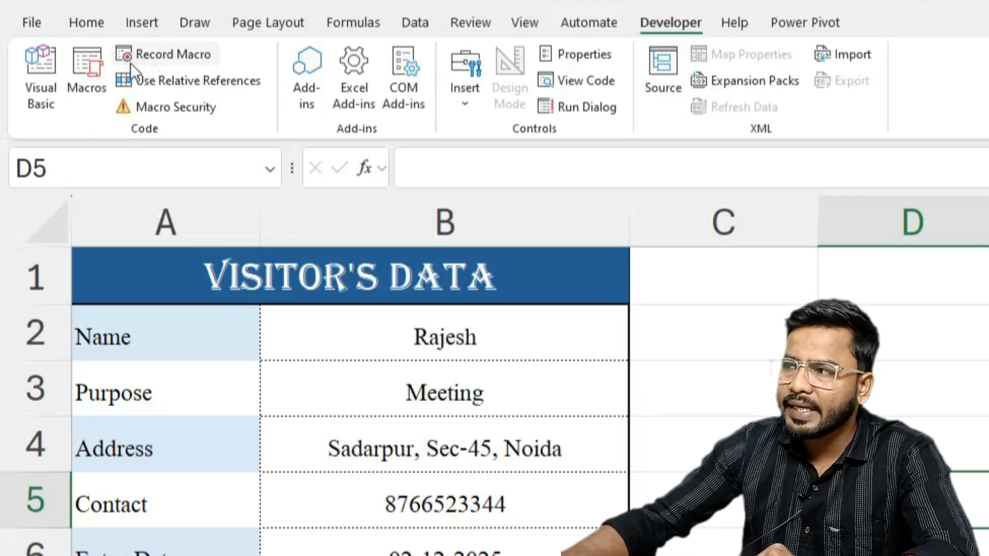
{"action": "left_click", "coordinate": [158, 56]}
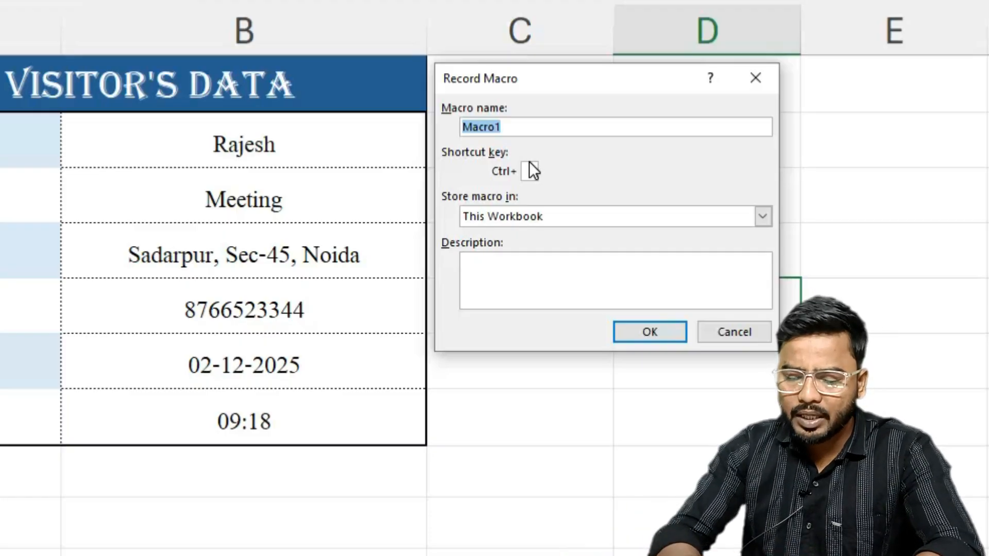
{"action": "type", "text": "dataentry"}
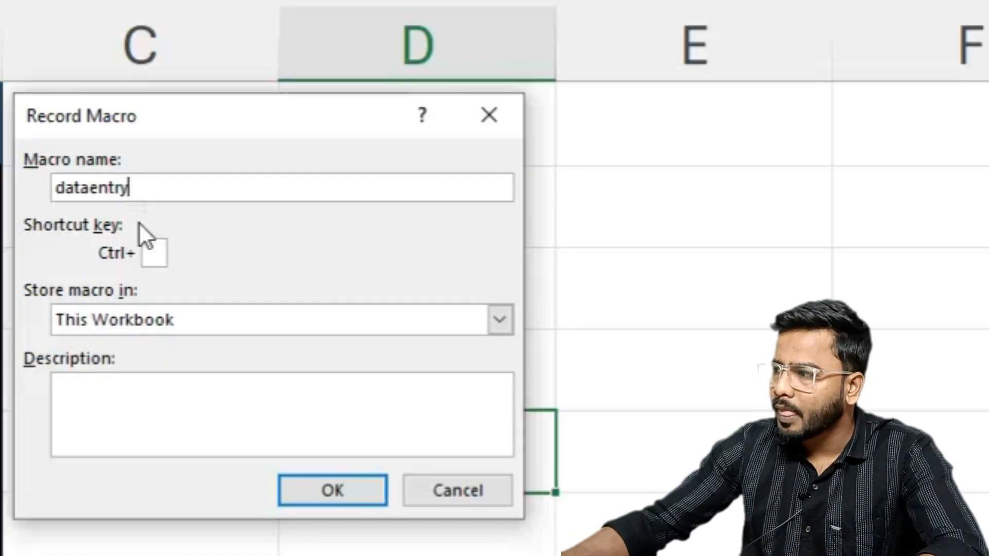
{"action": "left_click", "coordinate": [162, 255]}
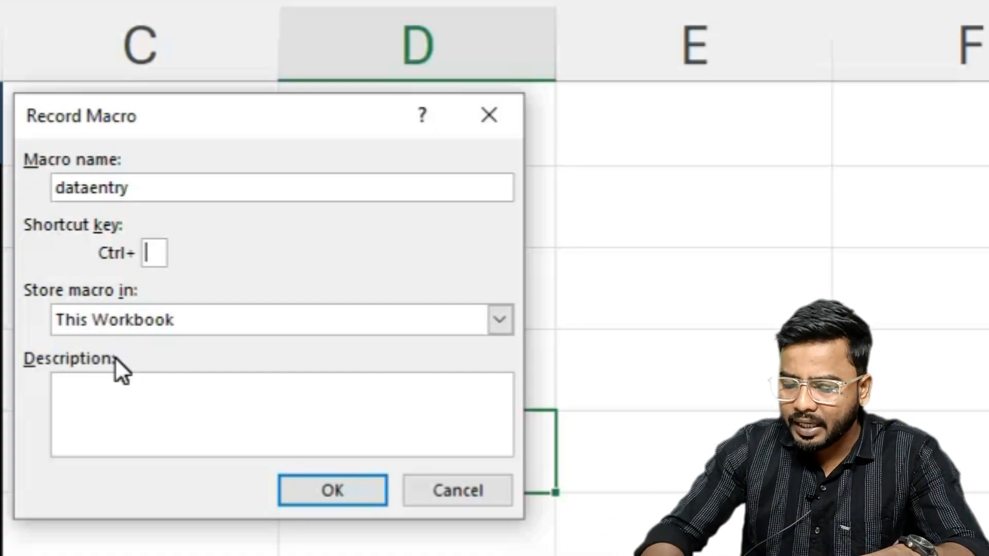
{"action": "type", "text": "H"}
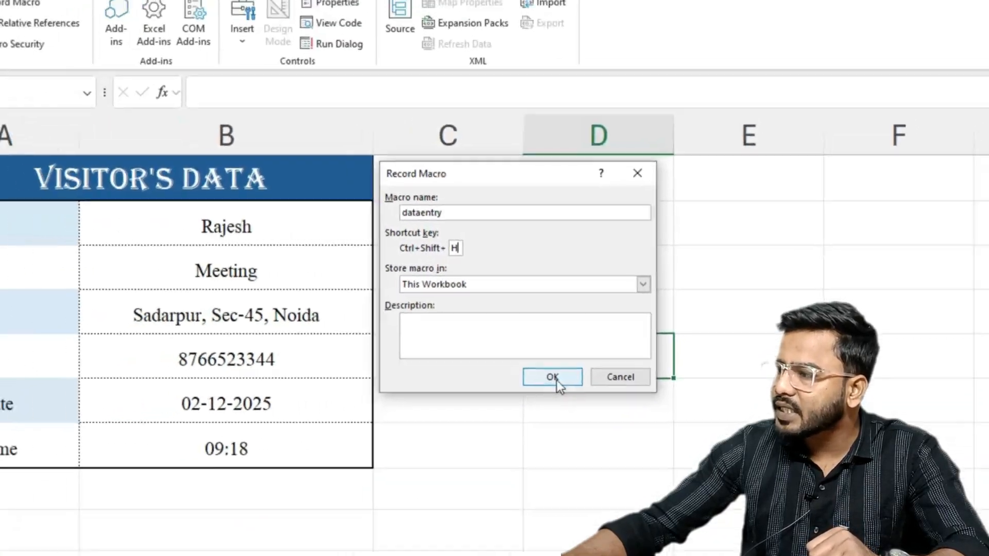
{"action": "left_click", "coordinate": [332, 489]}
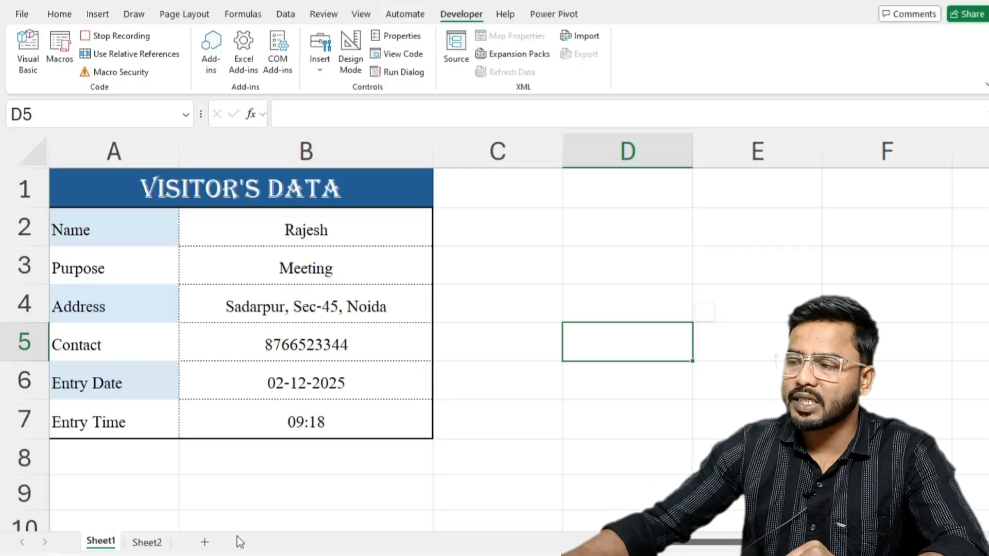
- On Sheet2, insert a new sheet row at A2, directly below the header row
{"action": "left_click", "coordinate": [146, 544]}
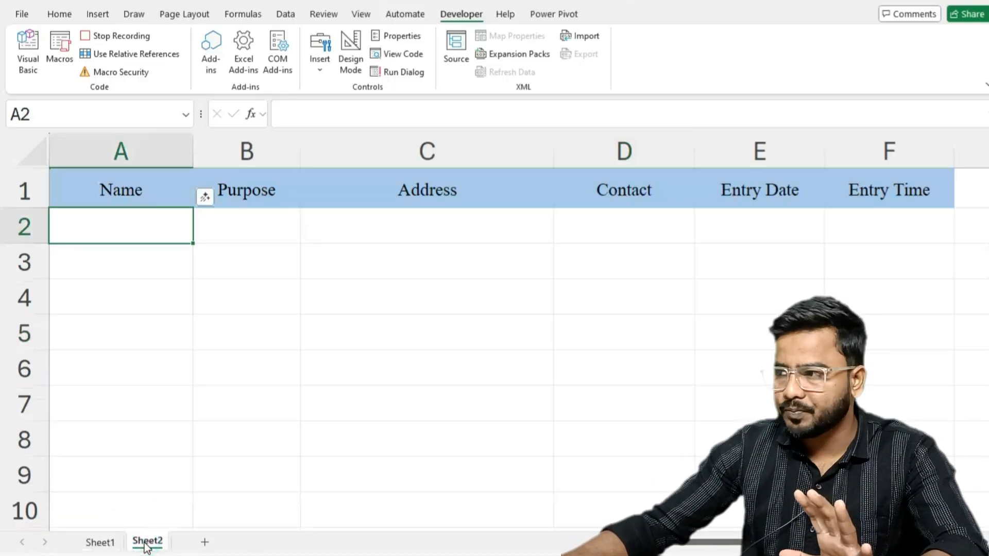
{"action": "left_click", "coordinate": [84, 188]}
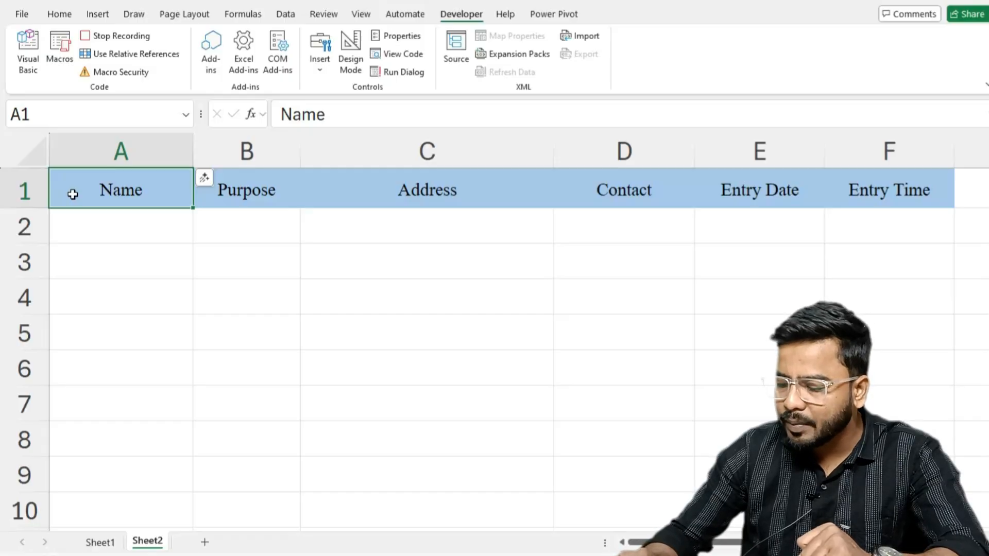
{"action": "key", "text": "Down"}
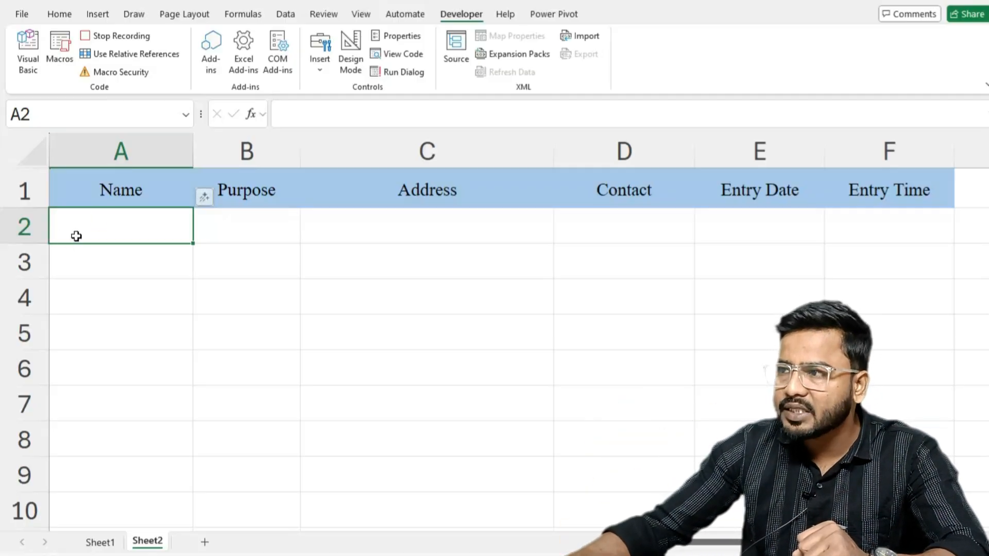
{"action": "left_click", "coordinate": [54, 17]}
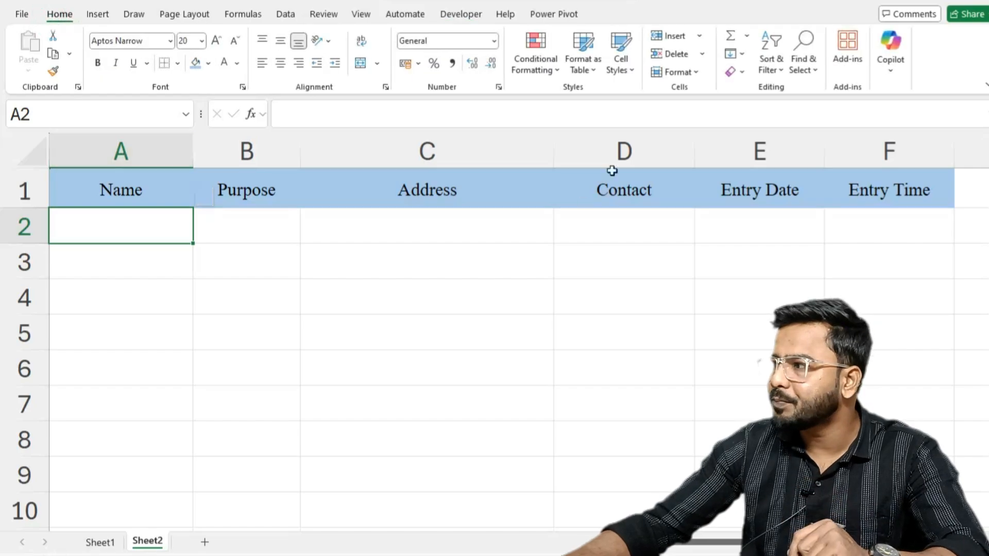
{"action": "left_click", "coordinate": [699, 36]}
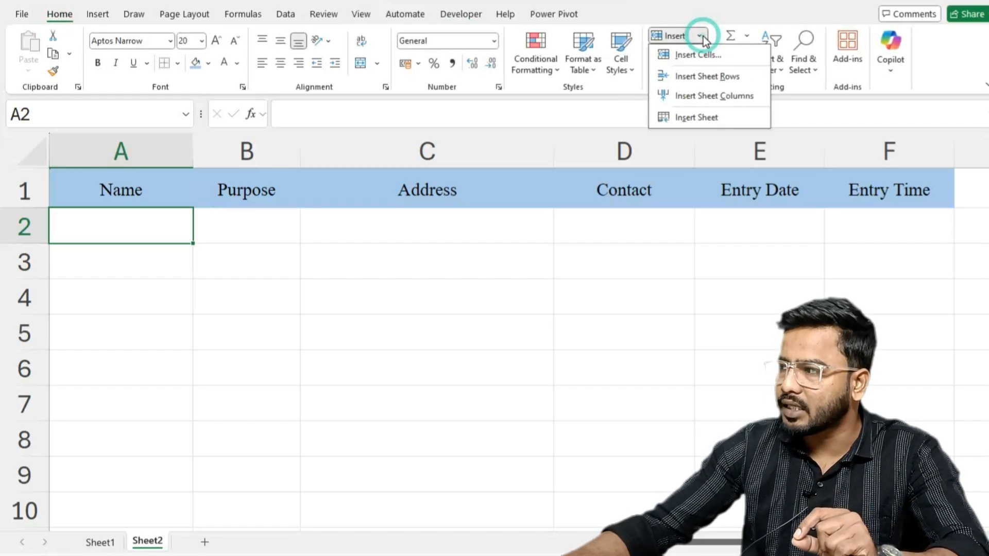
{"action": "left_click", "coordinate": [693, 79]}
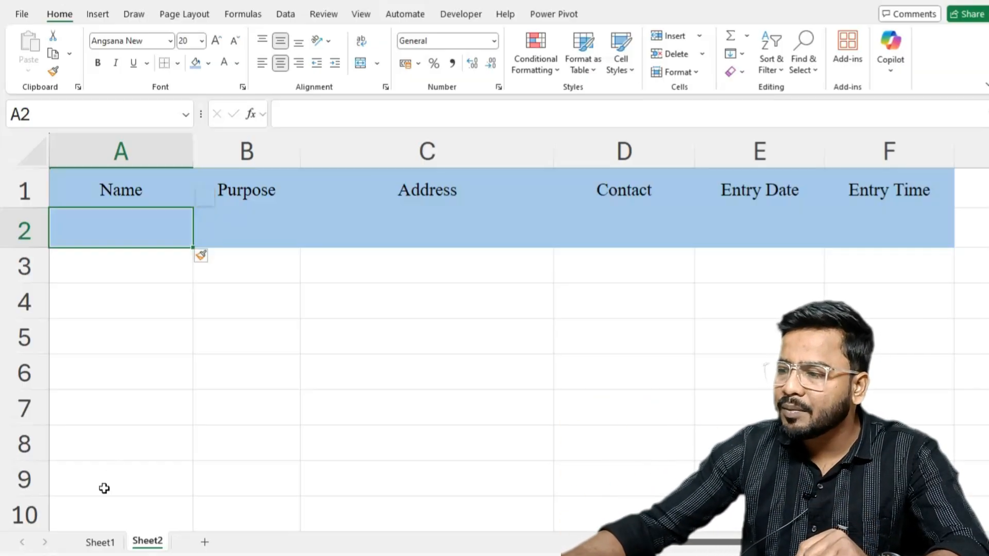
- Copy the form entries B2:B7 from Sheet1 and paste them transposed into Sheet2 starting at A2
{"action": "left_click", "coordinate": [101, 542]}
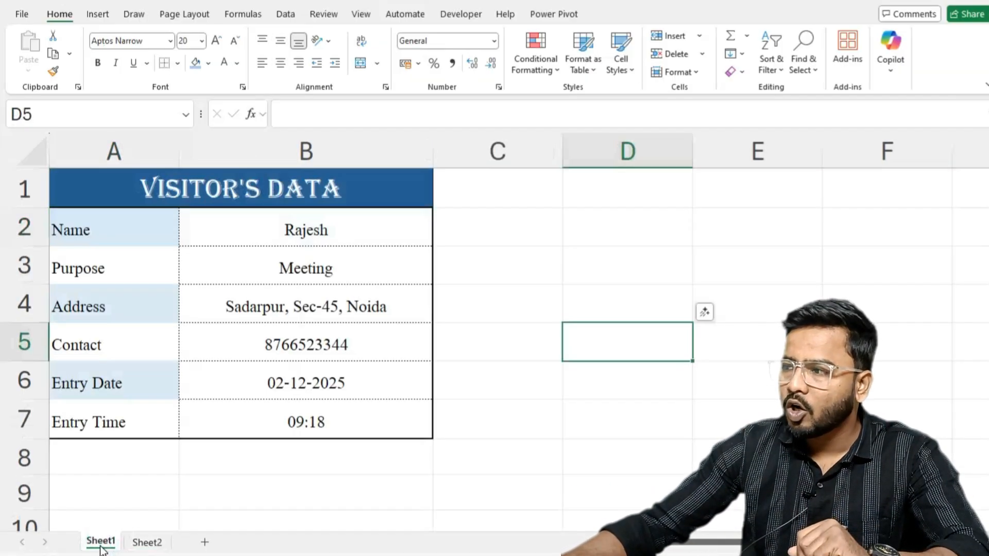
{"action": "left_click", "coordinate": [254, 216]}
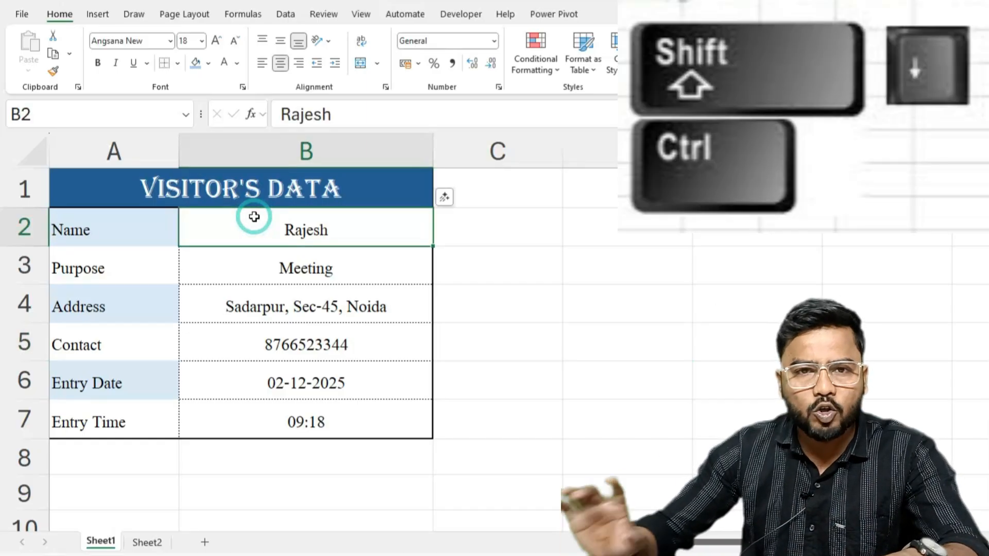
{"action": "key", "text": "ctrl+shift+Down"}
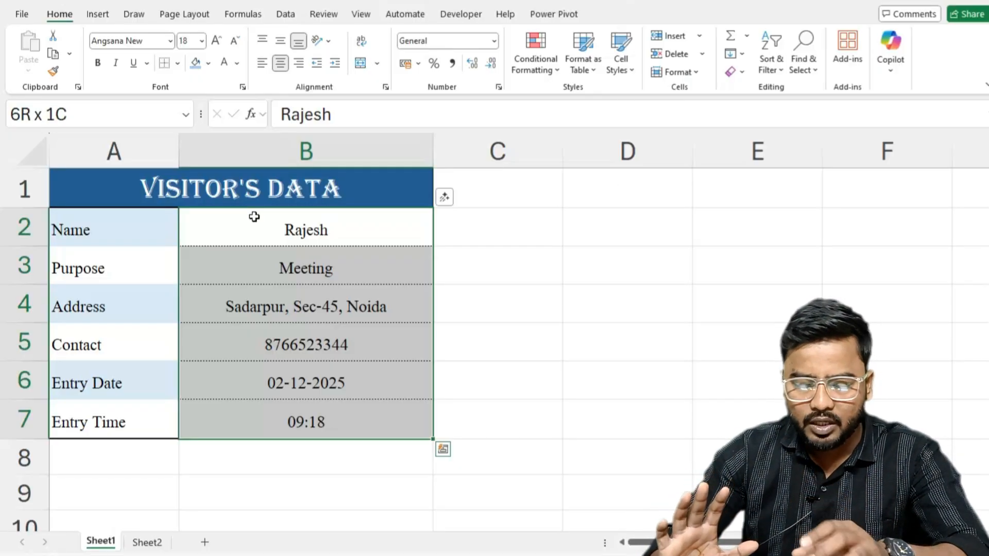
{"action": "key", "text": "ctrl+c"}
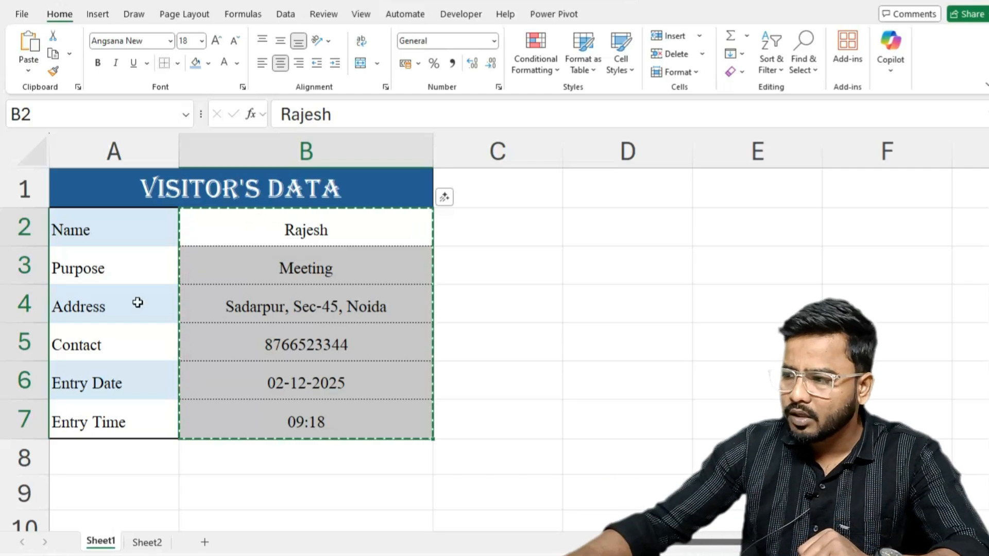
{"action": "left_click", "coordinate": [144, 542]}
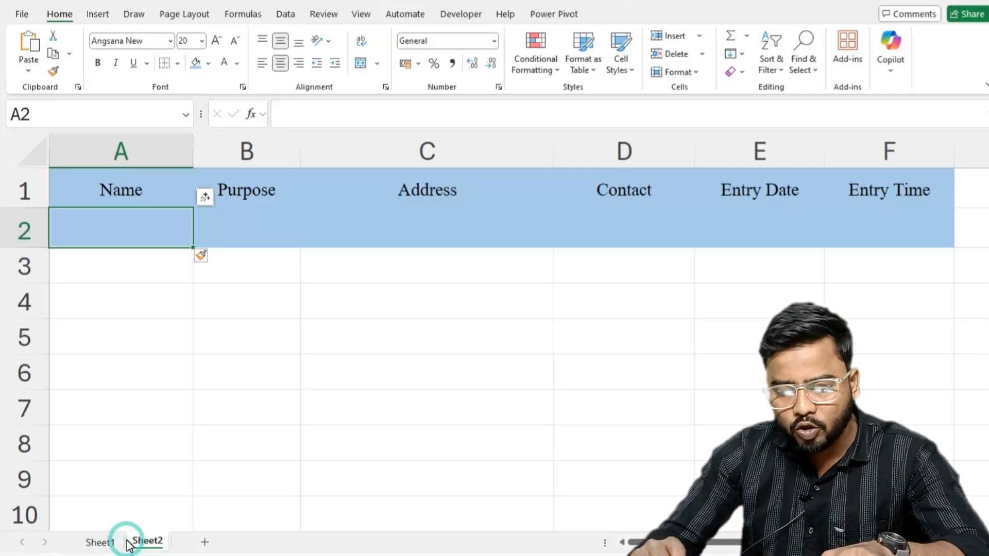
{"action": "key", "text": "ctrl+alt+v"}
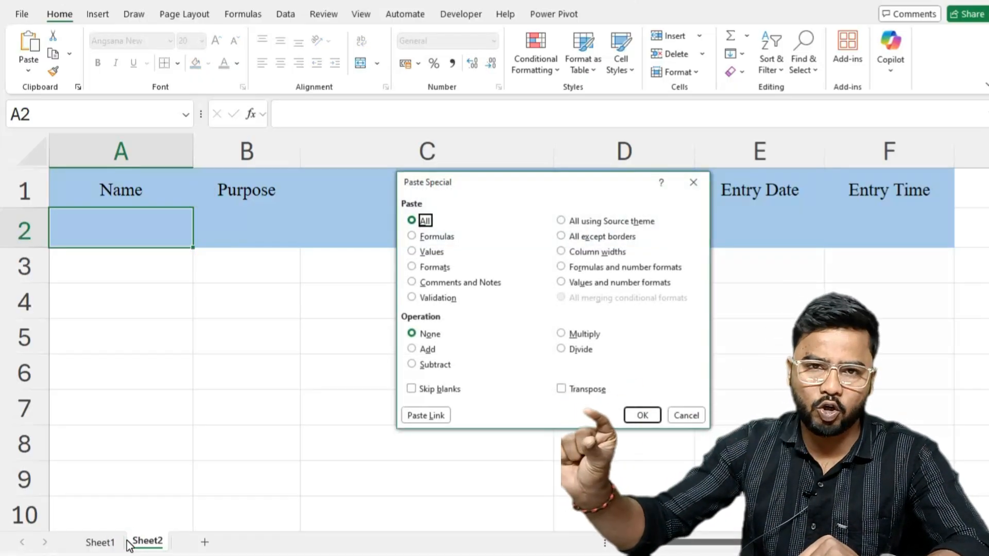
{"action": "left_click", "coordinate": [561, 391]}
{"action": "left_click", "coordinate": [641, 415]}
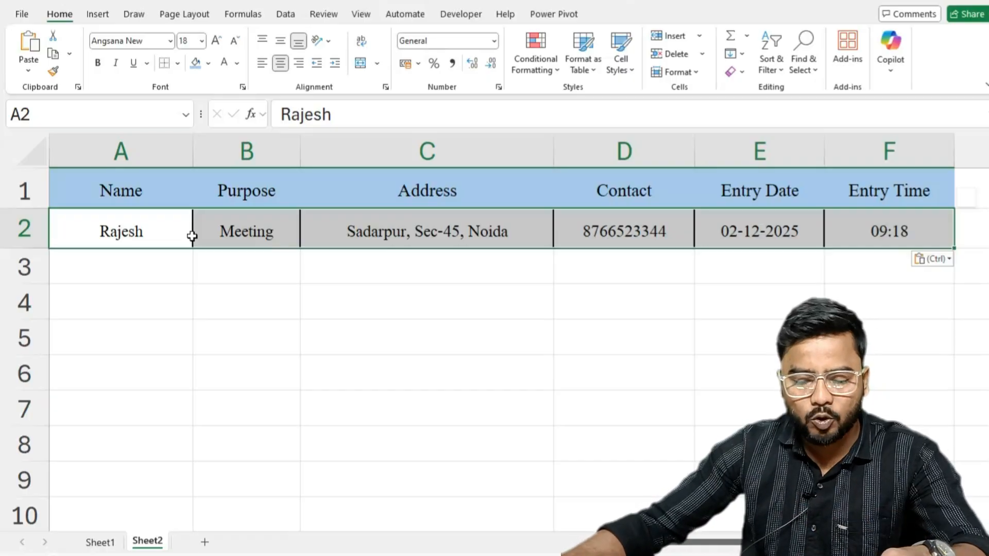
- Remove the borders from A1:F2 on Sheet2 with the cells kept centred, then select A1 and return to Sheet1
{"action": "key", "text": "shift+Up"}
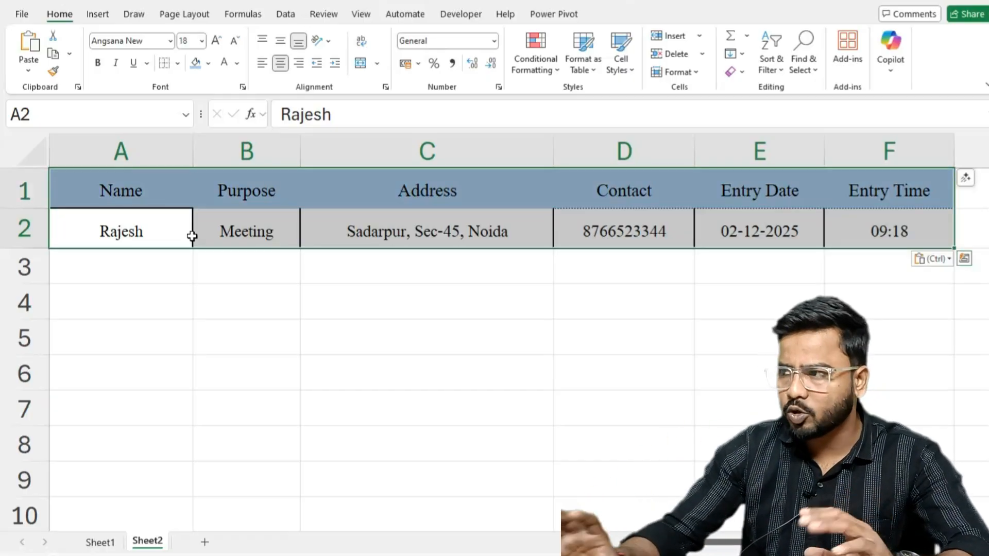
{"action": "left_click", "coordinate": [165, 64]}
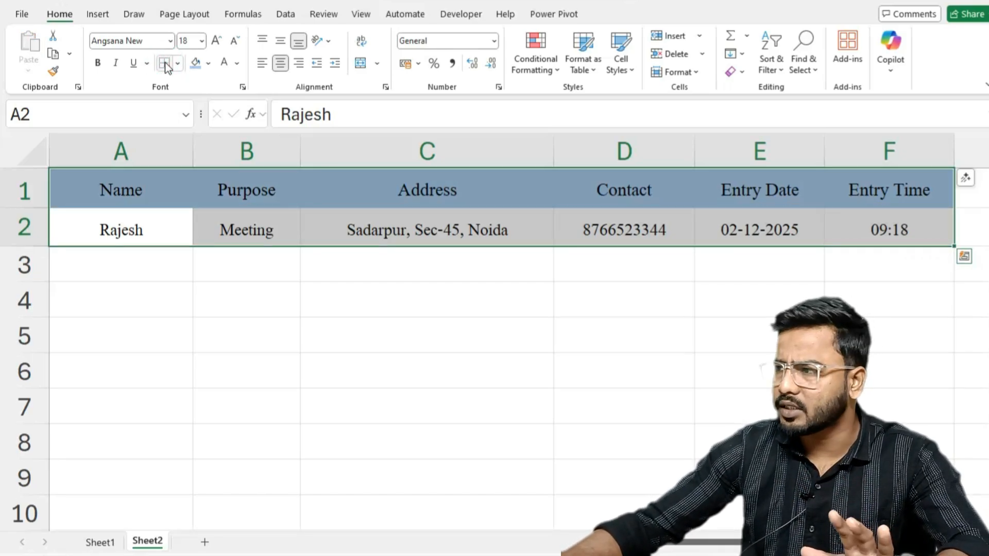
{"action": "left_click", "coordinate": [280, 64]}
{"action": "left_click", "coordinate": [280, 64]}
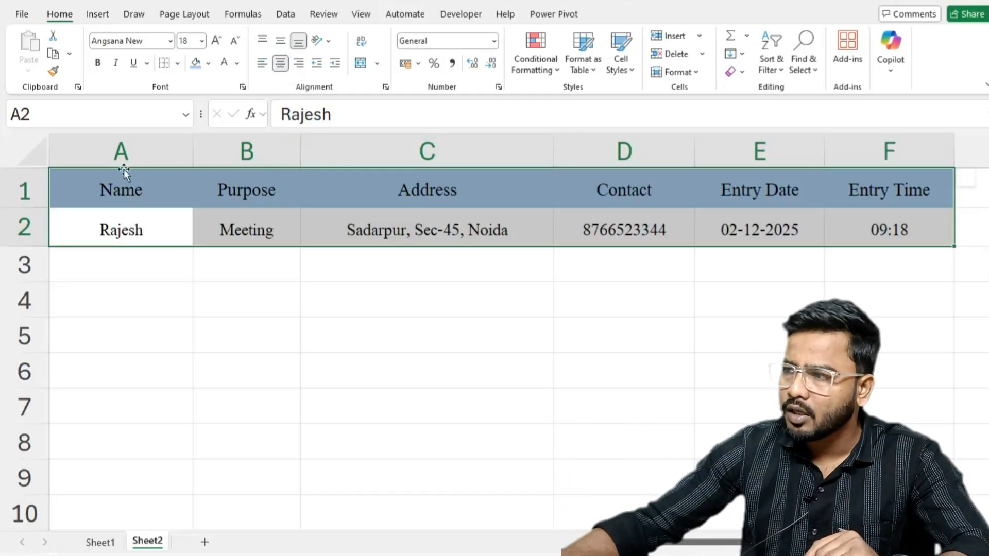
{"action": "left_click", "coordinate": [88, 188]}
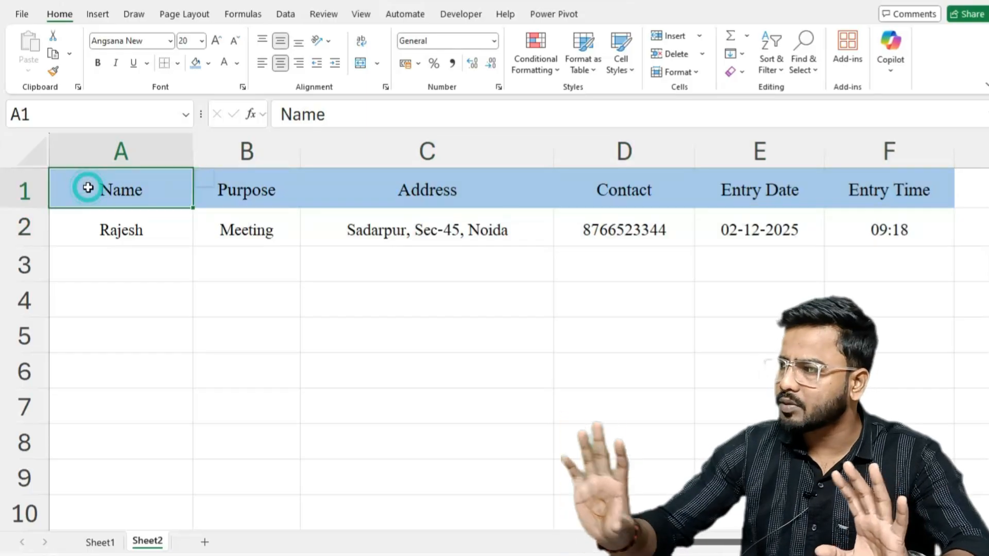
{"action": "left_click", "coordinate": [100, 542]}
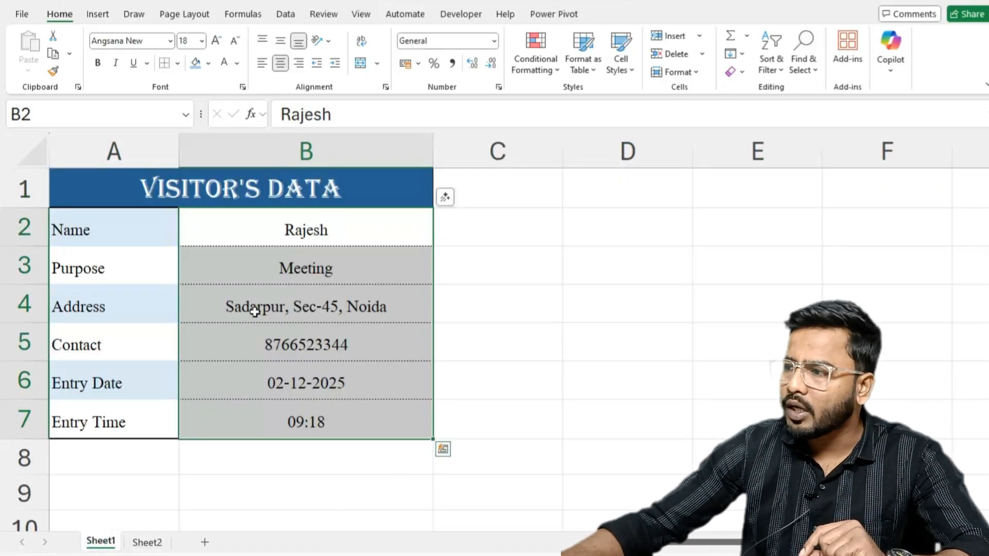
- Clear the form entries in B2:B7 on Sheet1 and leave cell B2 selected for the next entry
{"action": "left_click", "coordinate": [261, 227]}
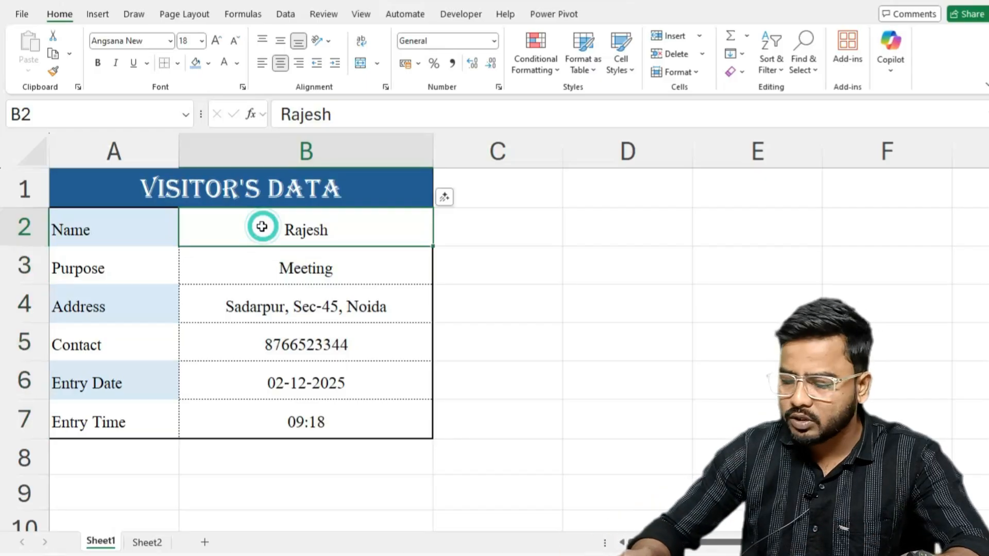
{"action": "key", "text": "ctrl+shift+Down"}
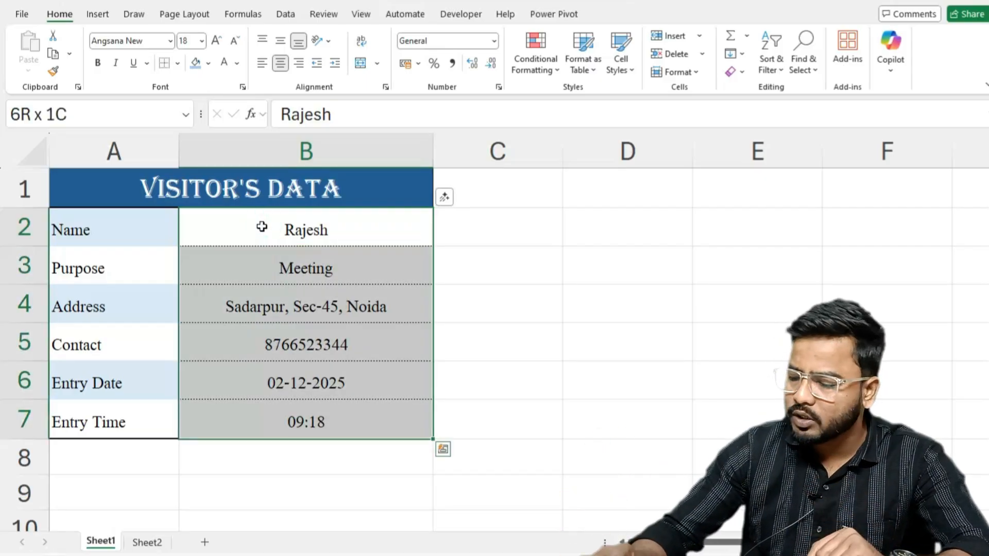
{"action": "key", "text": "Delete"}
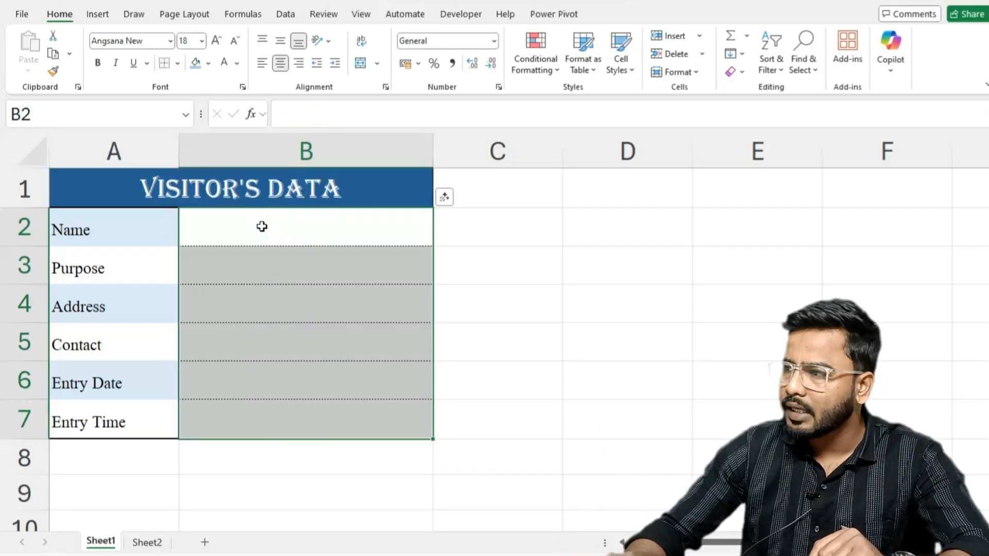
{"action": "key", "text": "ctrl+Home"}
{"action": "left_click", "coordinate": [261, 227]}
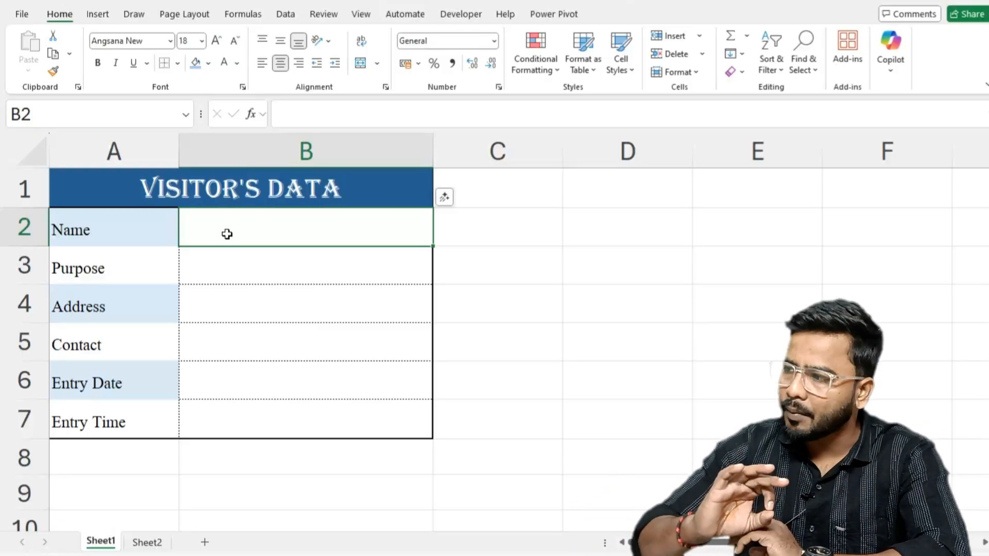
- Stop recording the macro, then check the stored record row on Sheet2 and return to the form on Sheet1
{"action": "left_click", "coordinate": [475, 19]}
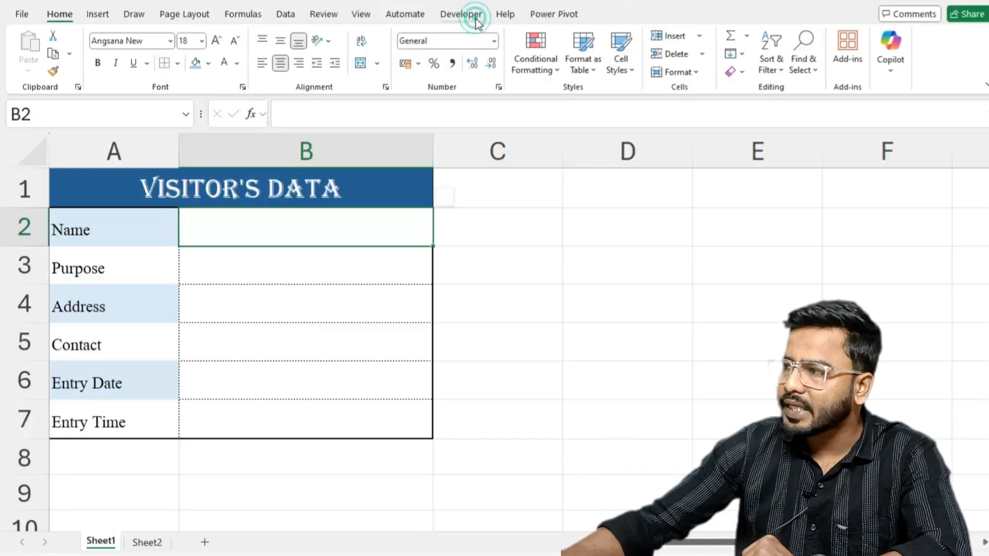
{"action": "left_click", "coordinate": [144, 37]}
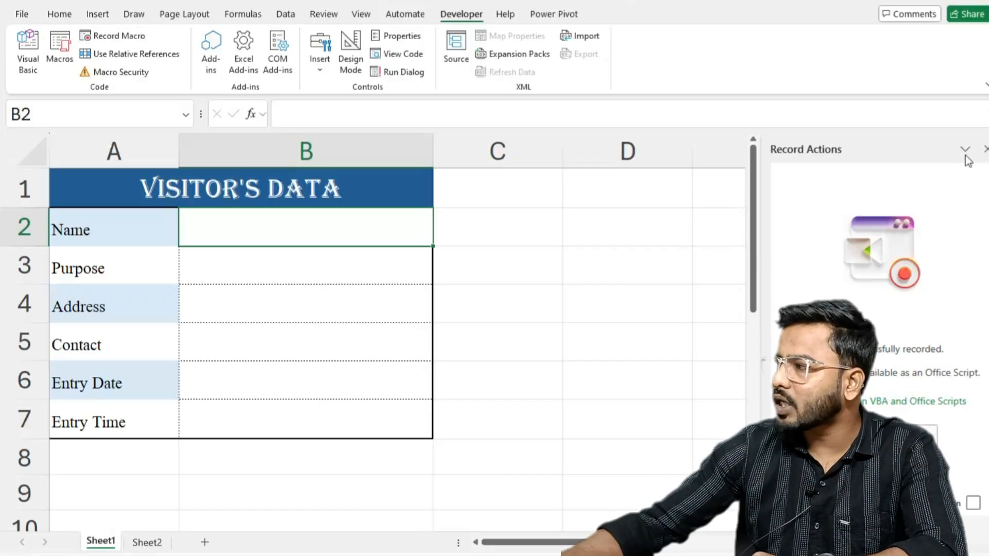
{"action": "left_click", "coordinate": [985, 150]}
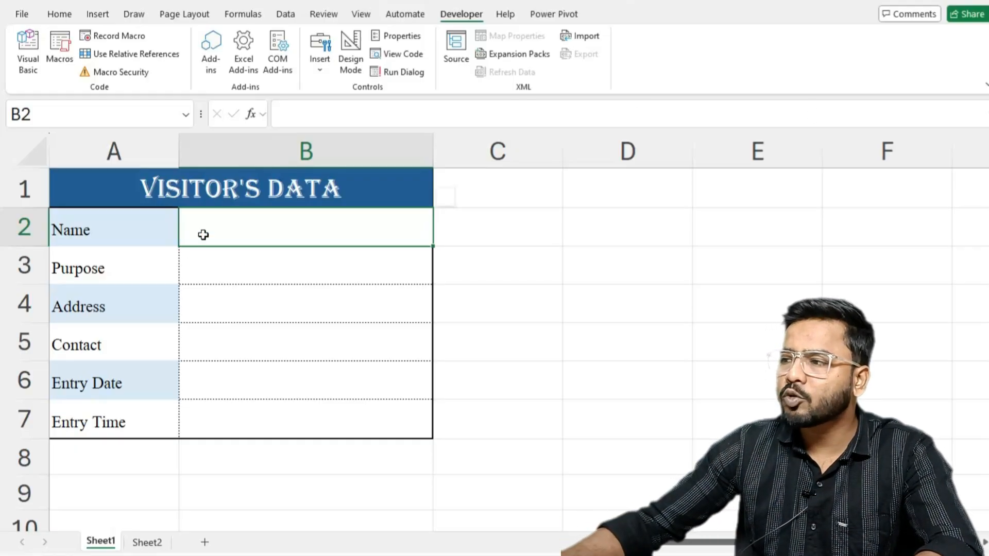
{"action": "left_click", "coordinate": [149, 541]}
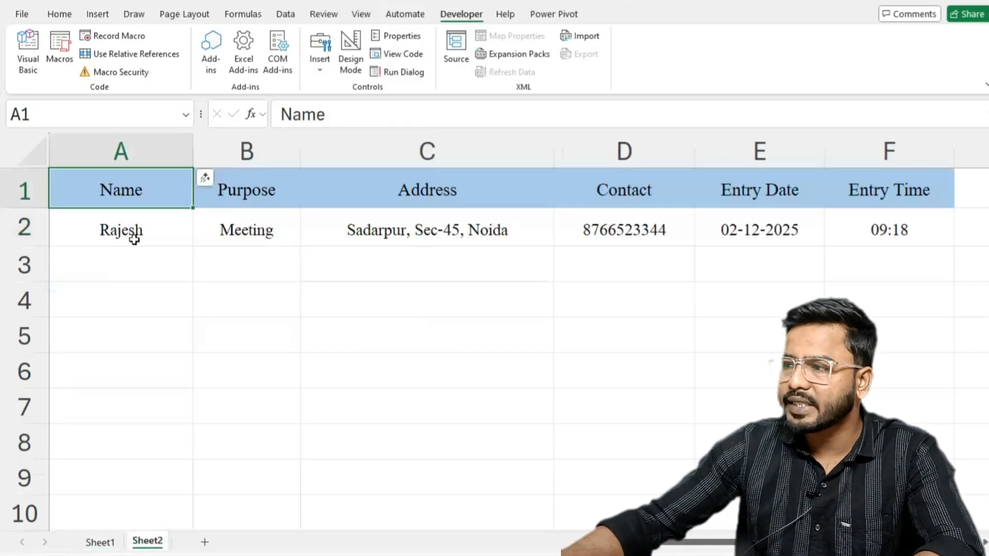
{"action": "left_click", "coordinate": [98, 541]}
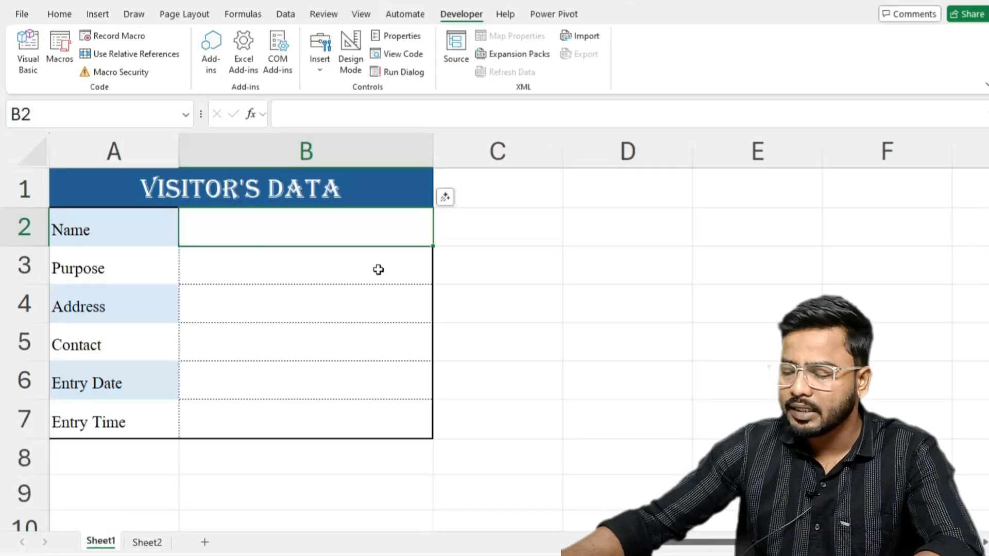
- Fill in the form with the visitor's name, the purpose Interview and the visitor's address in B2:B4
{"action": "type", "text": "Mohini"}
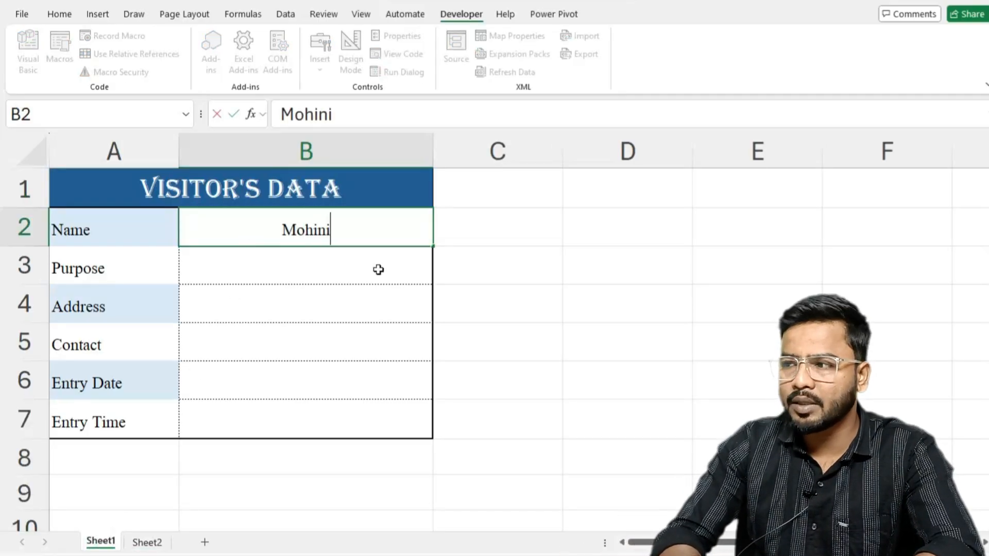
{"action": "key", "text": "Return"}
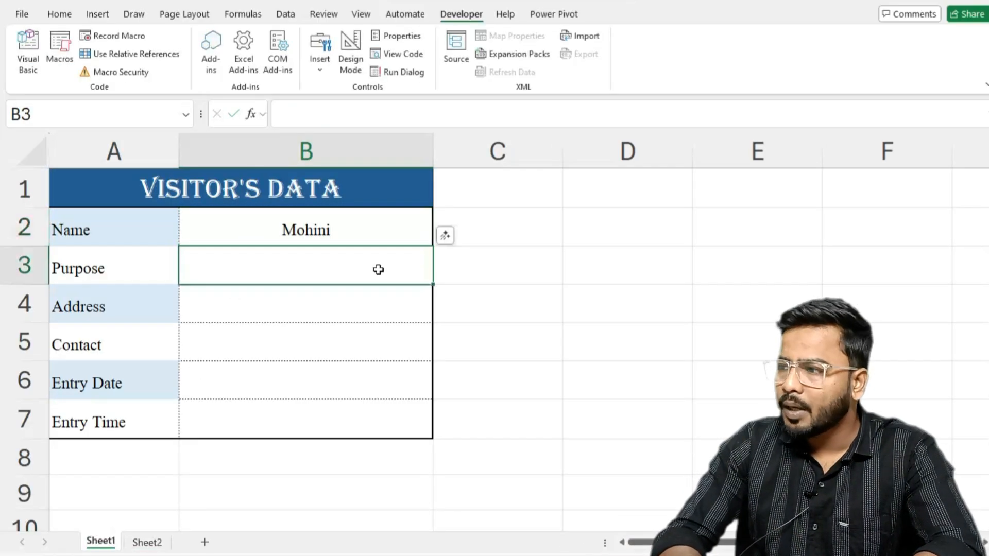
{"action": "type", "text": "Interview"}
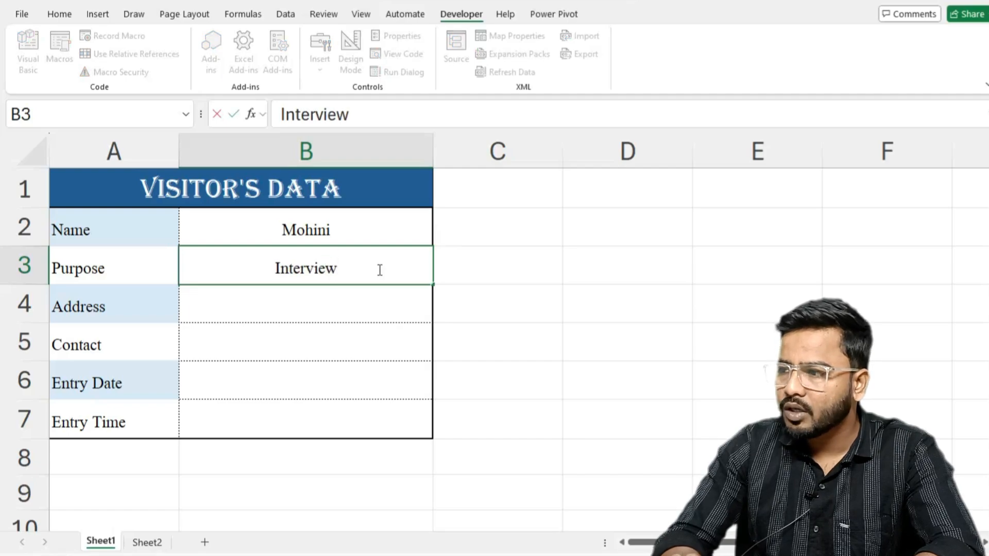
{"action": "key", "text": "Return"}
{"action": "type", "text": "B"}
{"action": "key", "text": "BackSpace"}
{"action": "type", "text": "L"}
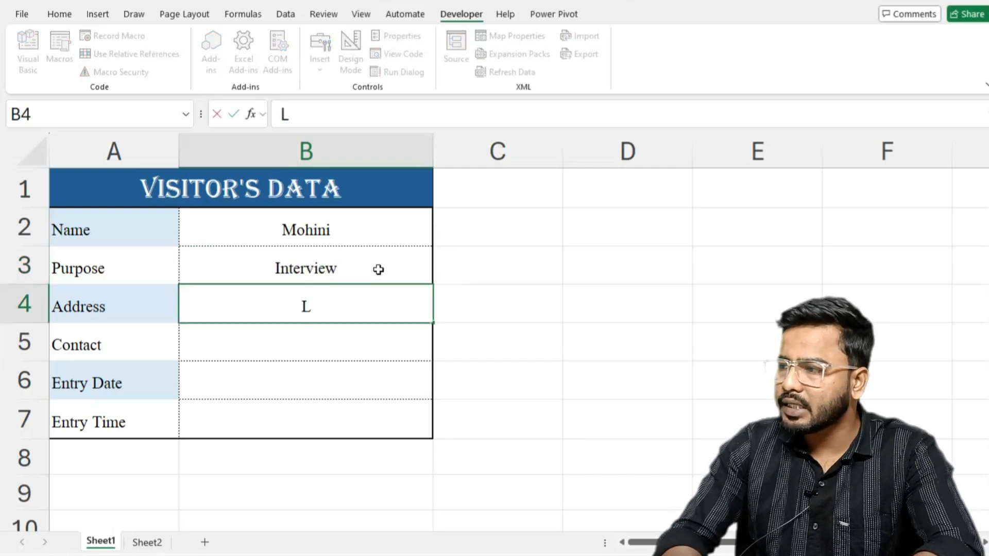
{"action": "type", "text": "axmi Nagar, Delhi"}
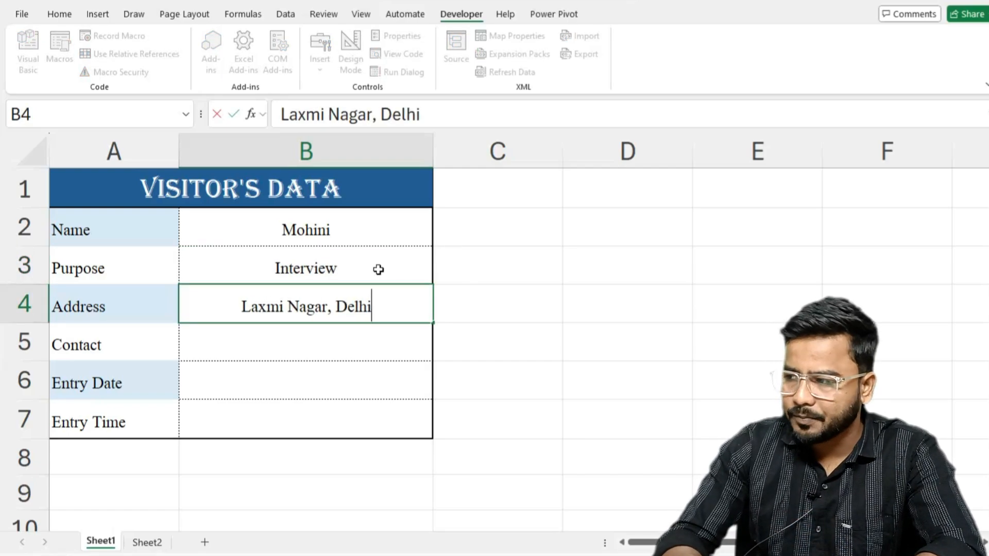
{"action": "key", "text": "Return"}
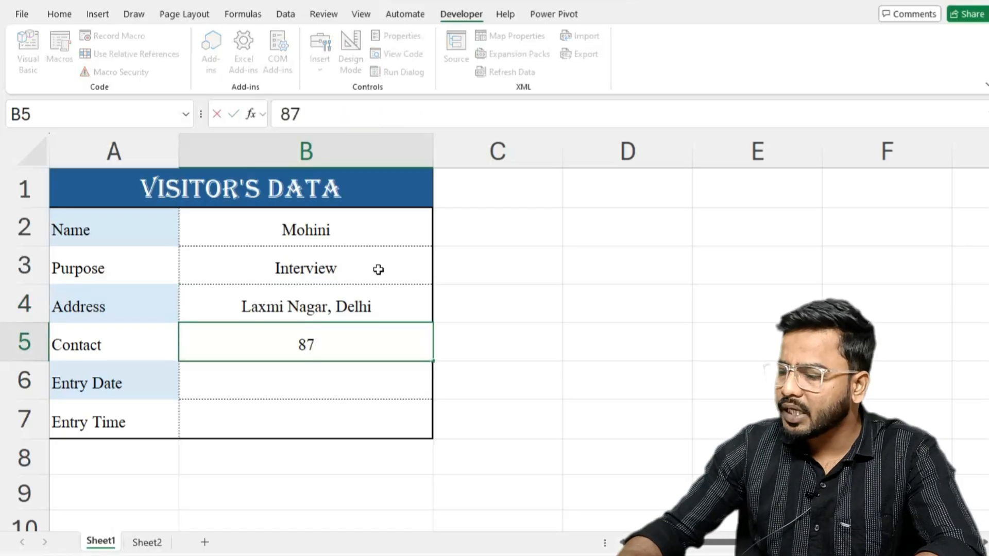
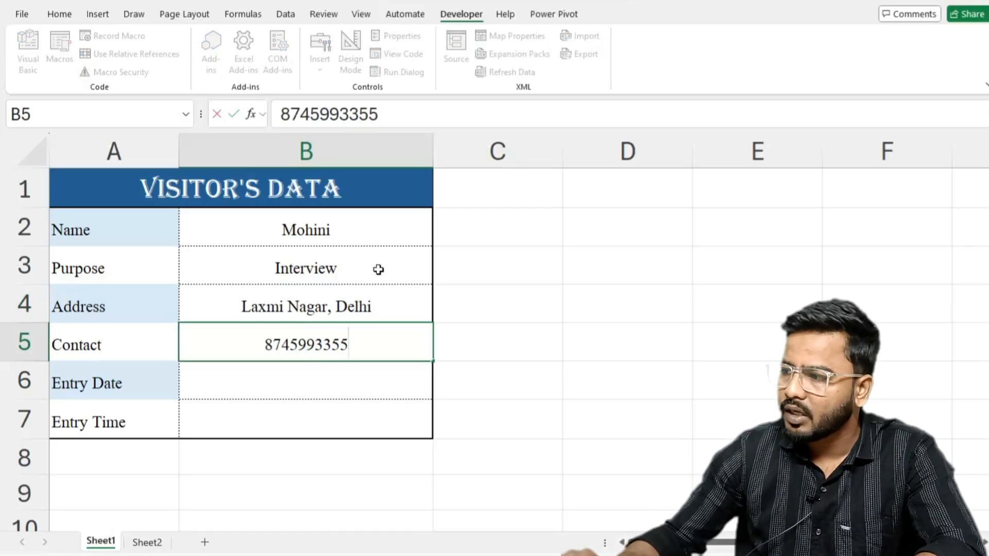
- Enter the visitor's contact number, the current date 02-12-2025 and the current time 09:26 in B5:B7
{"action": "key", "text": "Return"}
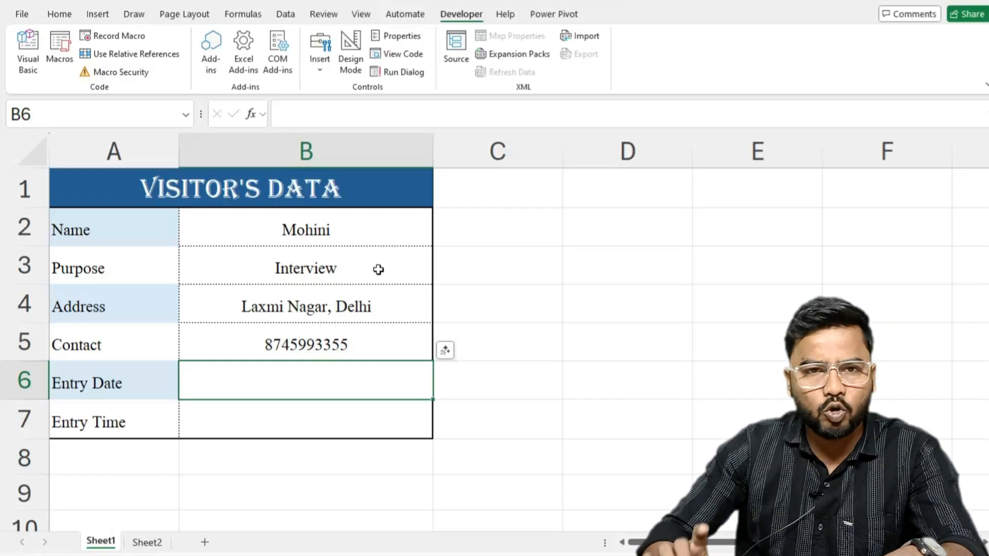
{"action": "key", "text": "ctrl+semicolon"}
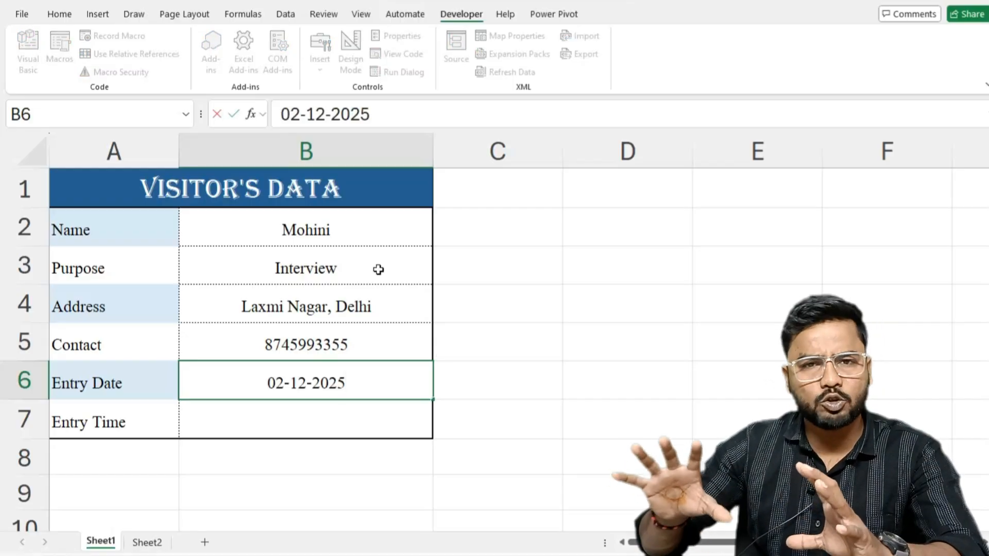
{"action": "key", "text": "Return"}
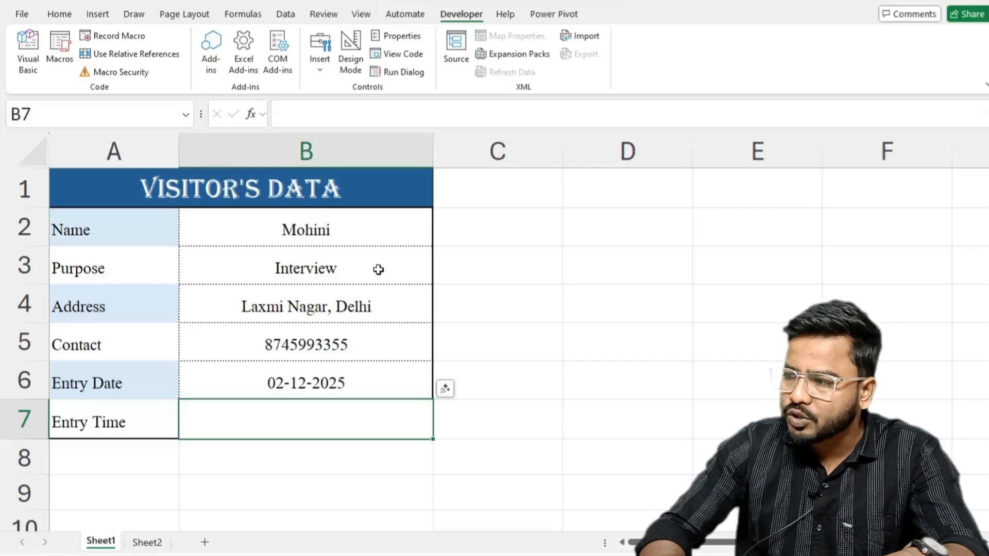
{"action": "key", "text": "ctrl+shift+semicolon"}
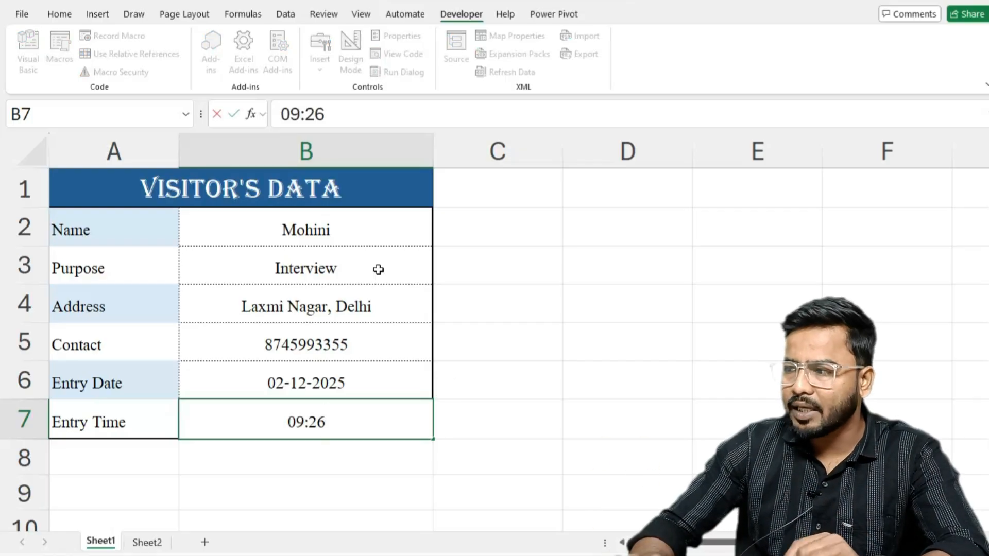
{"action": "key", "text": "Return"}
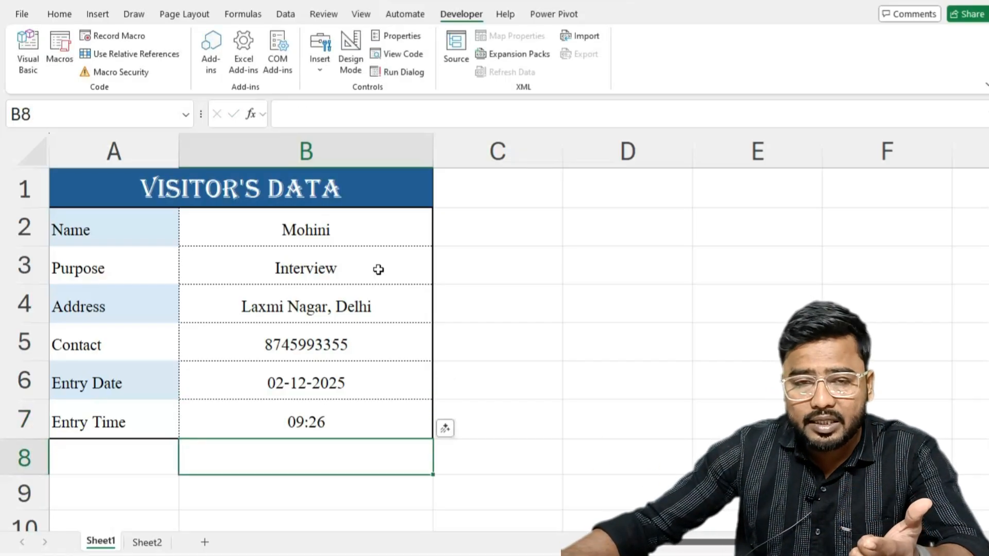
- Run the dataentry macro on the filled form, check the stored records on Sheet2 and return to Sheet1
{"action": "left_click", "coordinate": [547, 485]}
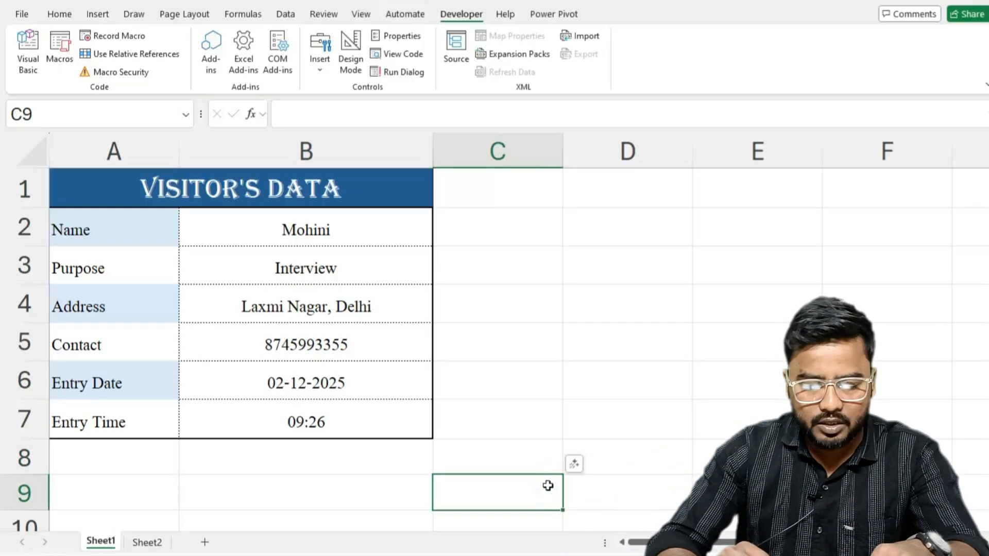
{"action": "key", "text": "ctrl+shift+s"}
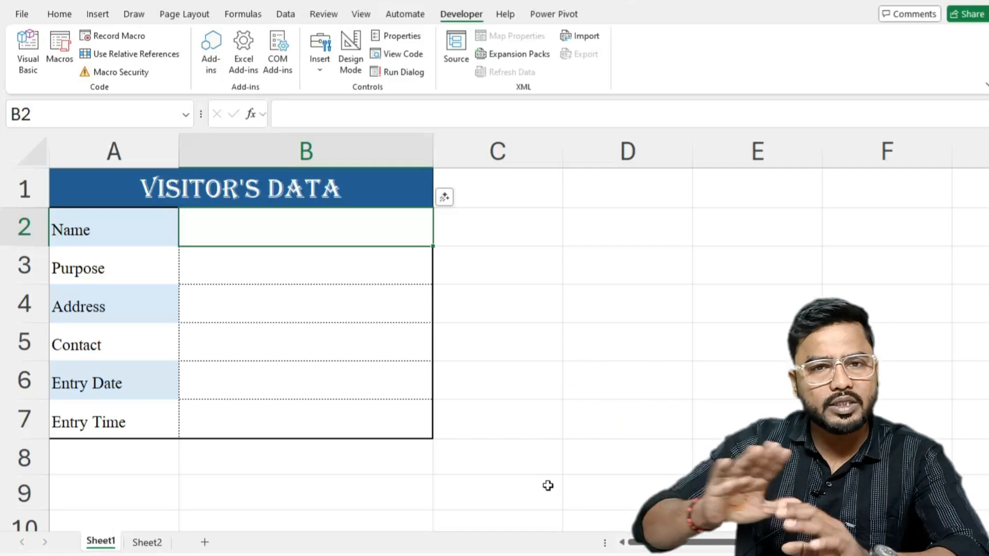
{"action": "left_click", "coordinate": [147, 541]}
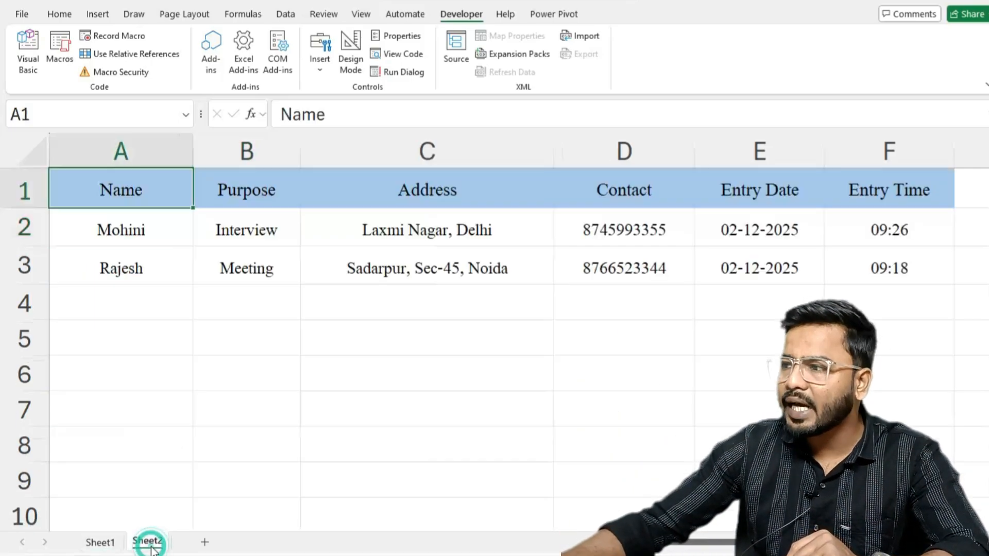
{"action": "left_click", "coordinate": [713, 479]}
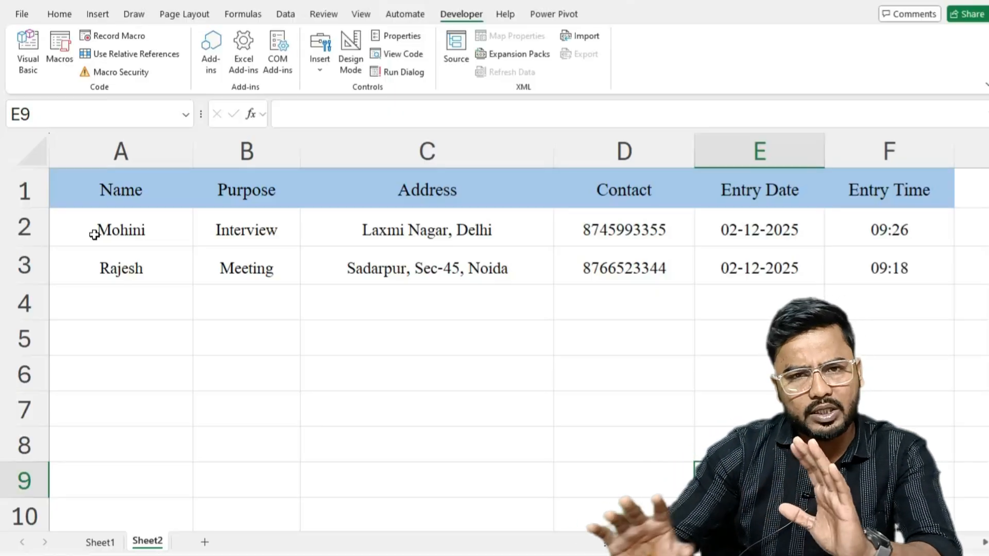
{"action": "left_click", "coordinate": [109, 544]}
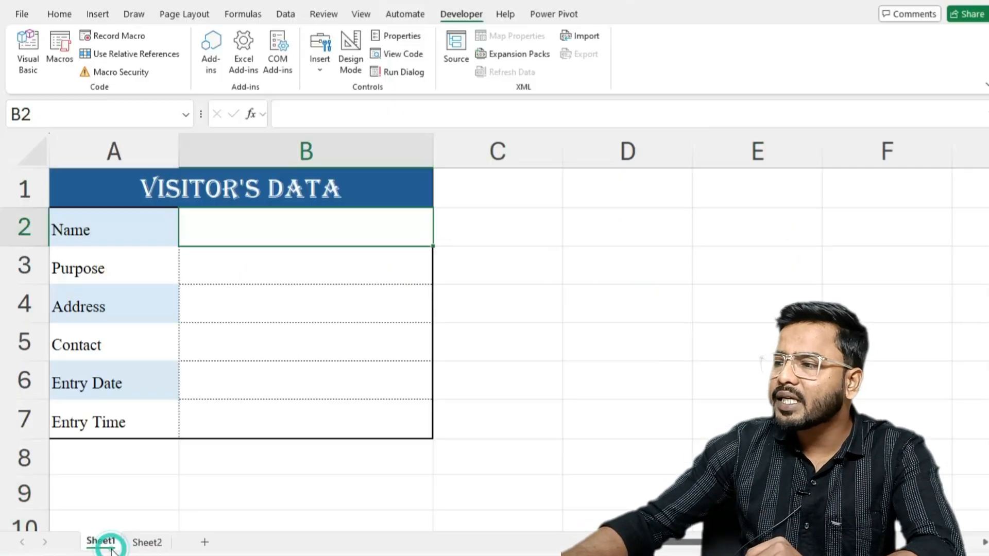
- Insert a form control button below the form across rows 8 and 9 and assign the dataentry macro to it
{"action": "left_click", "coordinate": [196, 497]}
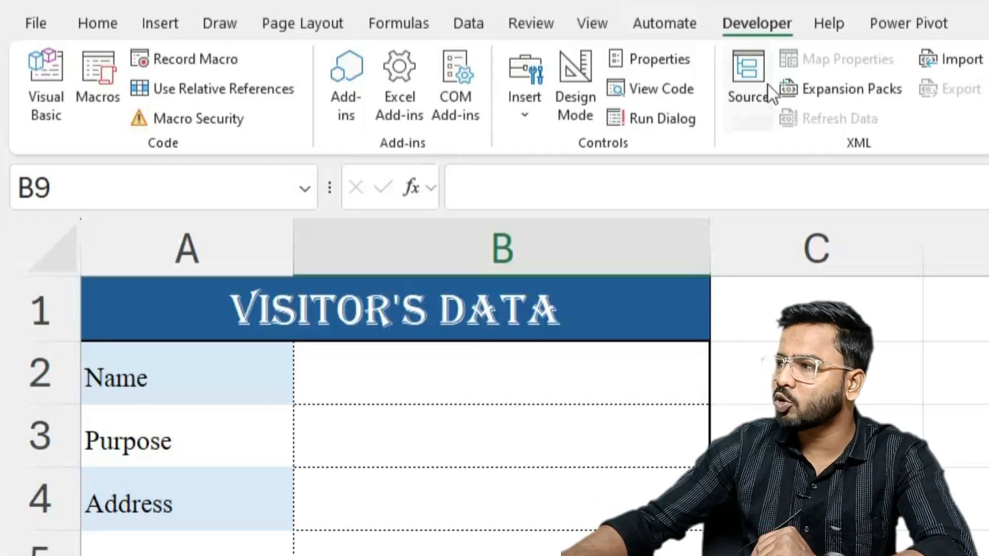
{"action": "left_click", "coordinate": [522, 115]}
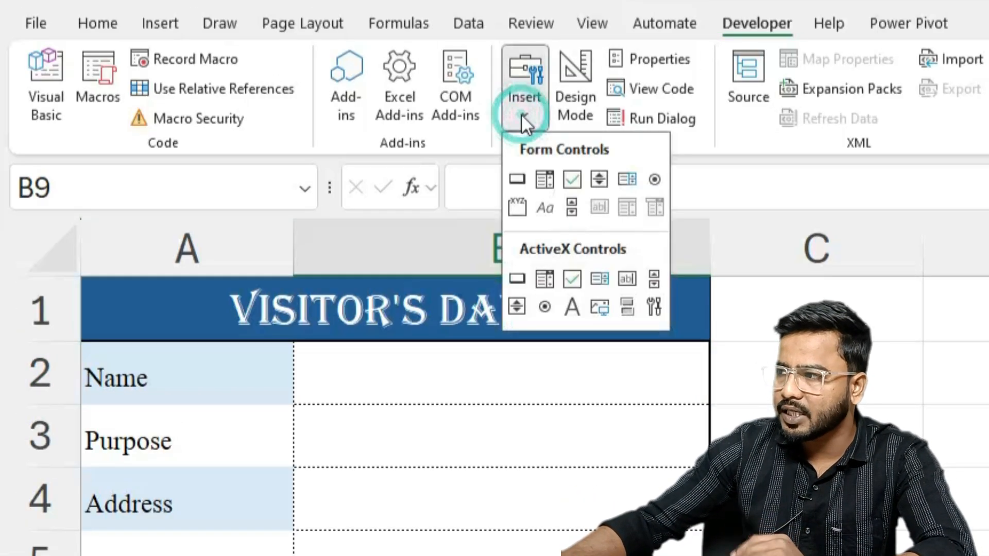
{"action": "left_click", "coordinate": [515, 179]}
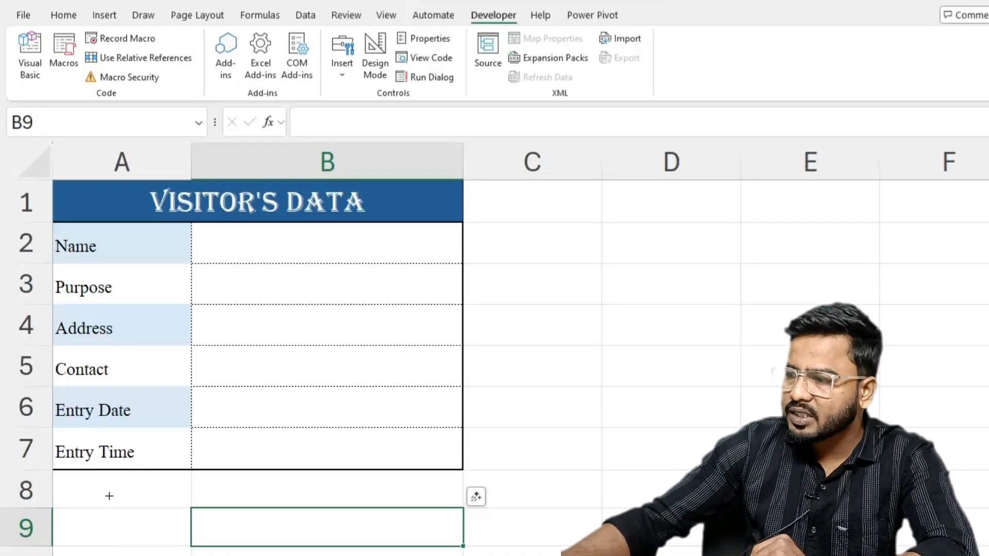
{"action": "left_click_drag", "start_coordinate": [109, 497], "coordinate": [378, 541]}
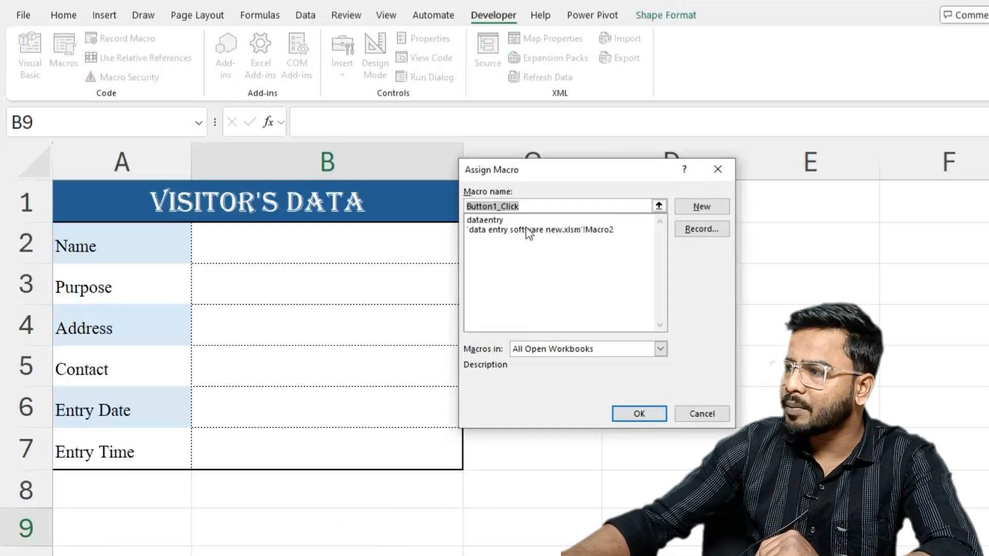
{"action": "left_click", "coordinate": [482, 220]}
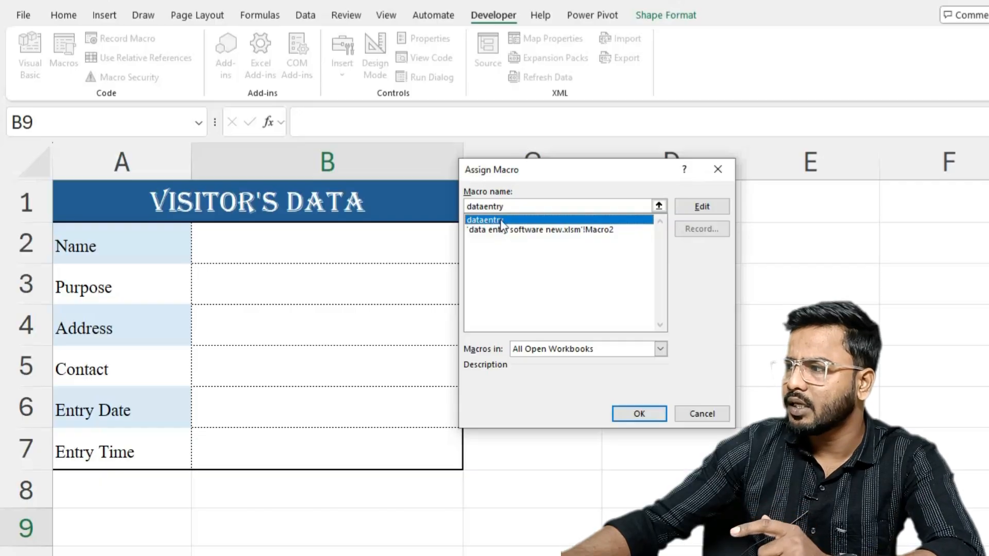
{"action": "left_click", "coordinate": [637, 411]}
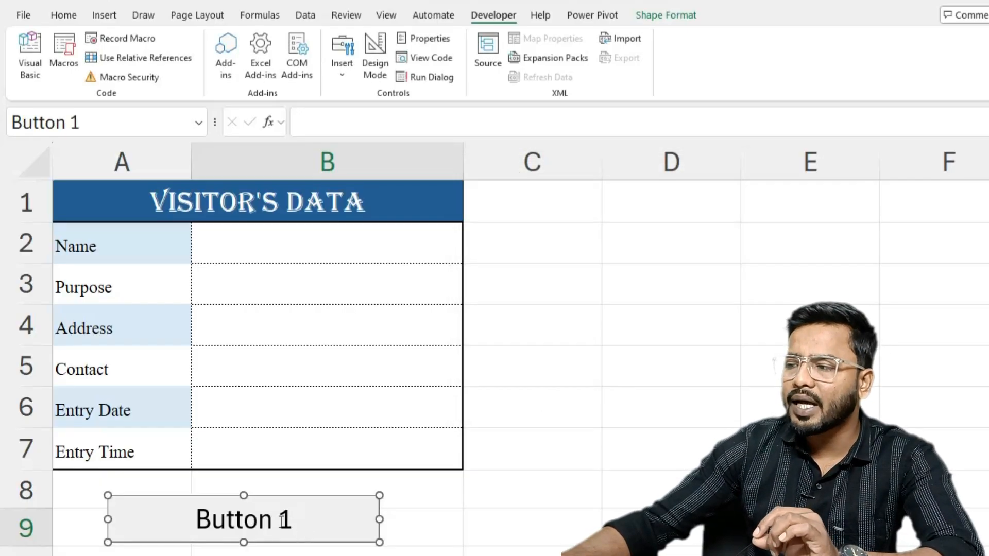
- Replace the caption of the button below the form with Submit Data and deselect the button
{"action": "left_click", "coordinate": [289, 517]}
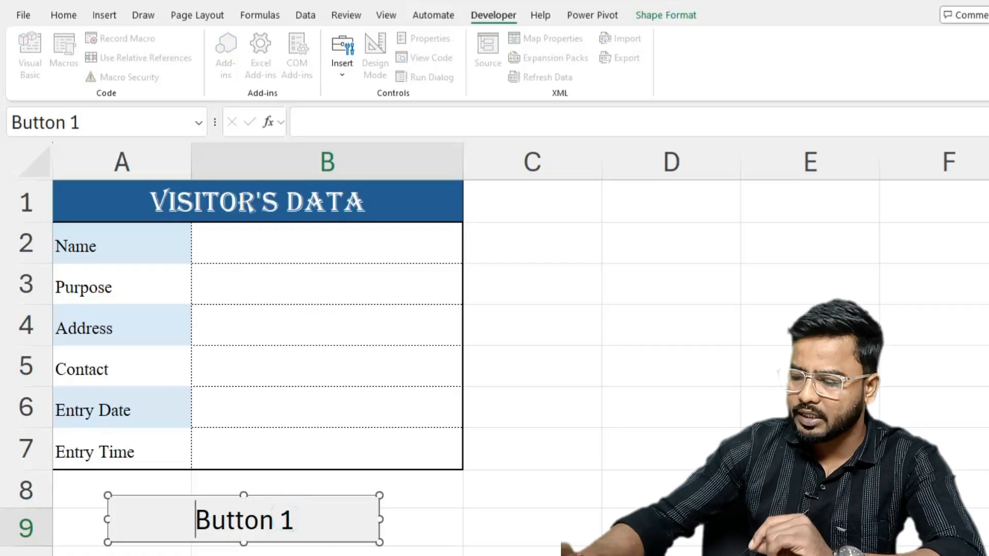
{"action": "left_click", "coordinate": [294, 519]}
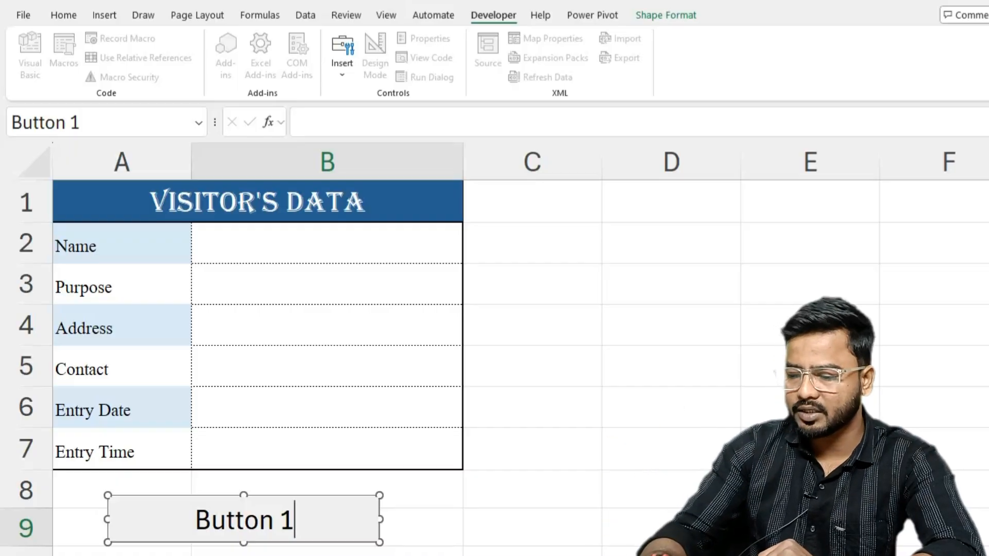
{"action": "key", "text": "BackSpace"}
{"action": "key", "text": "BackSpace"}
{"action": "key", "text": "BackSpace"}
{"action": "key", "text": "BackSpace"}
{"action": "key", "text": "BackSpace"}
{"action": "key", "text": "BackSpace"}
{"action": "key", "text": "BackSpace"}
{"action": "key", "text": "BackSpace"}
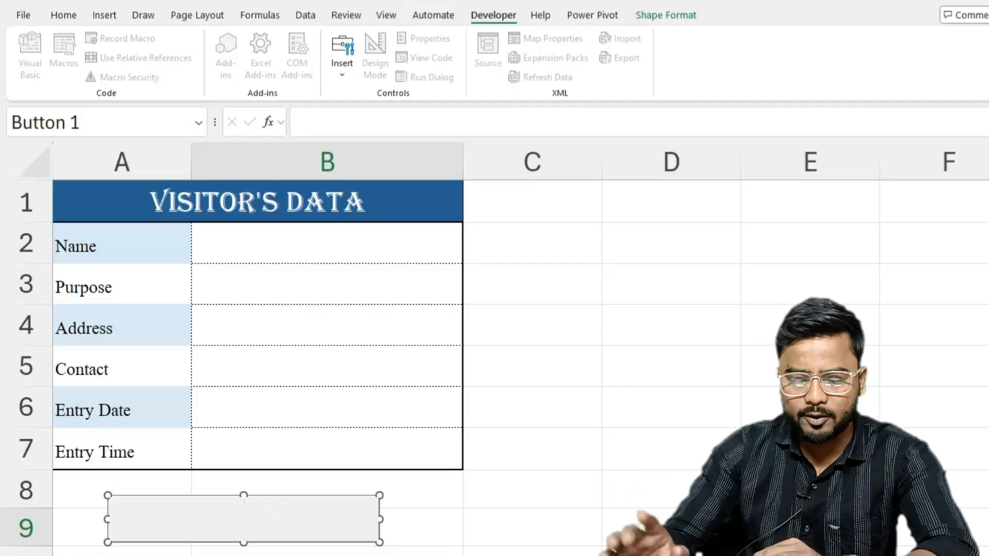
{"action": "type", "text": "Submit Data"}
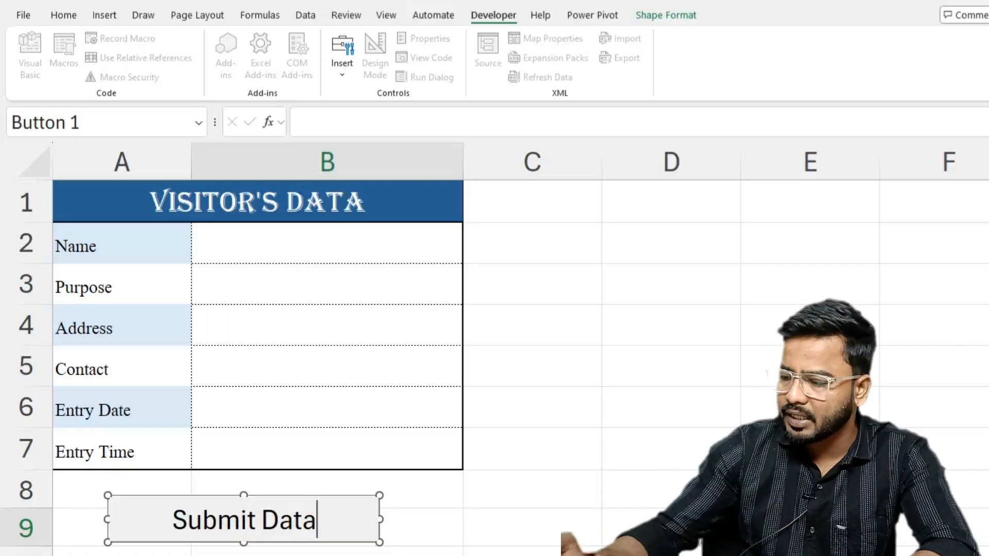
{"action": "left_click", "coordinate": [612, 500]}
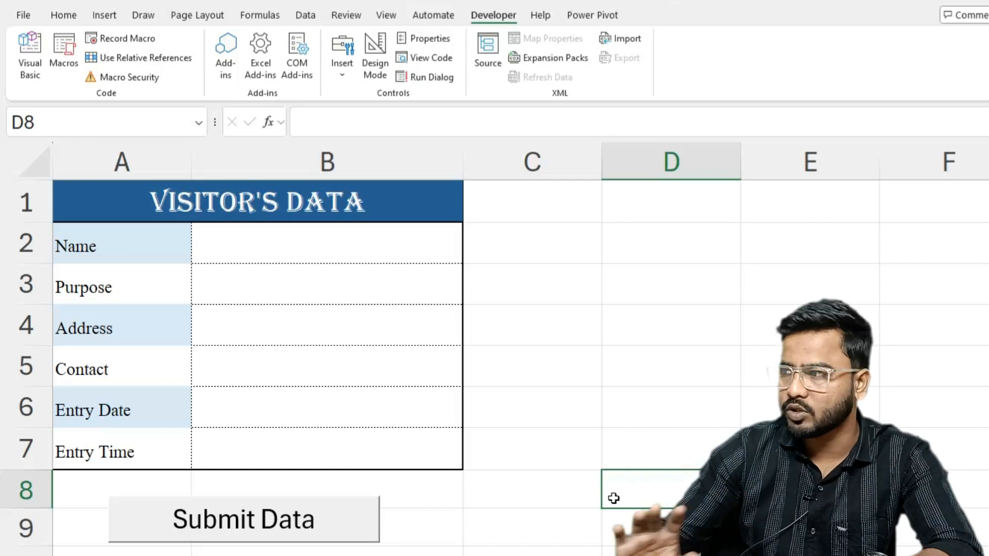
- Hide the gridlines on the visitor form sheet
{"action": "left_click", "coordinate": [200, 15]}
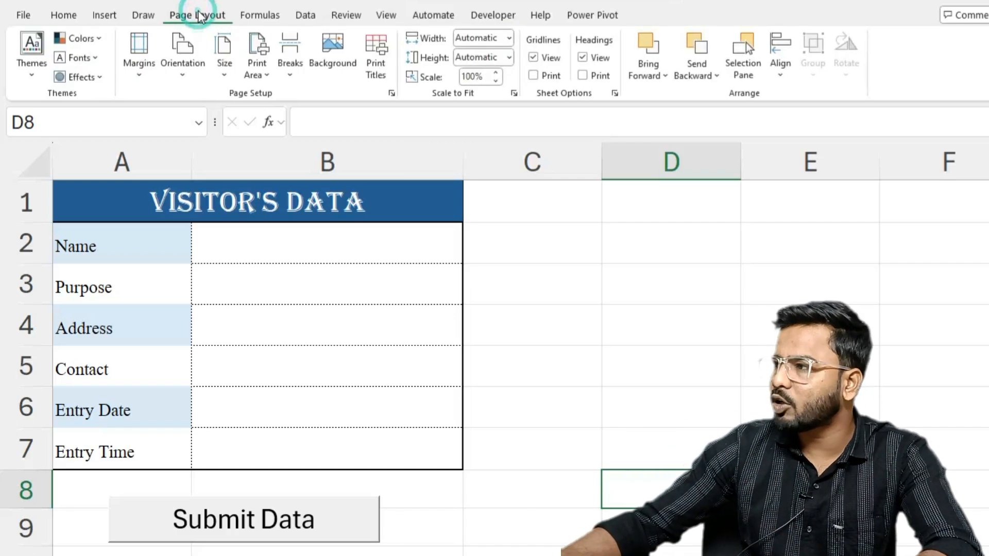
{"action": "left_click", "coordinate": [534, 58]}
{"action": "left_click", "coordinate": [625, 400]}
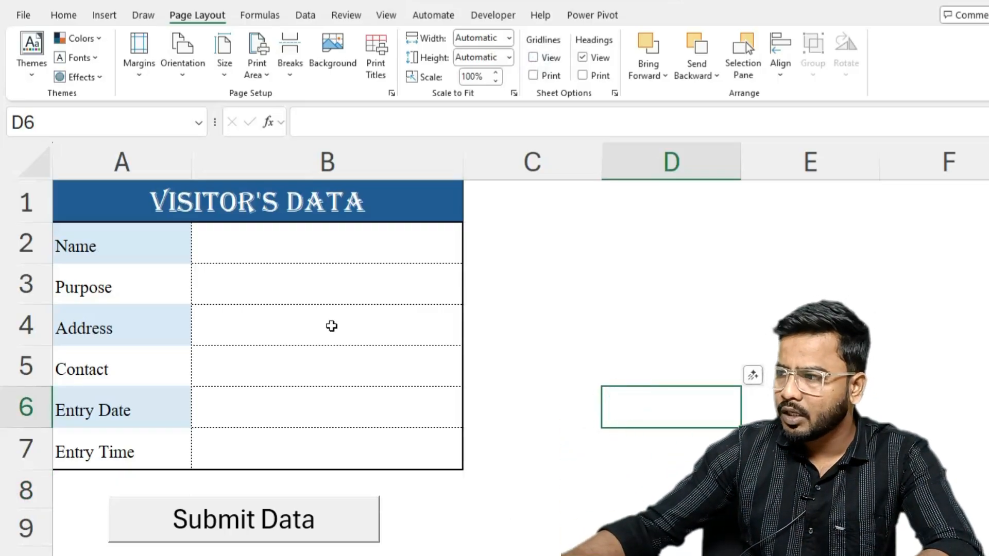
- Fill in the form with the visitor's name, the purpose Enquiry and the visitor's address in B2:B4
{"action": "left_click", "coordinate": [311, 241]}
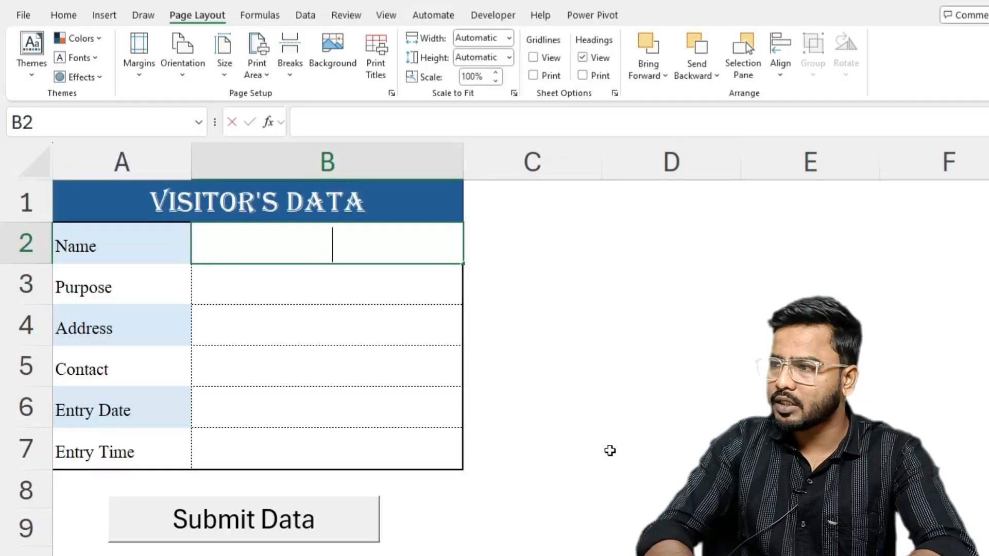
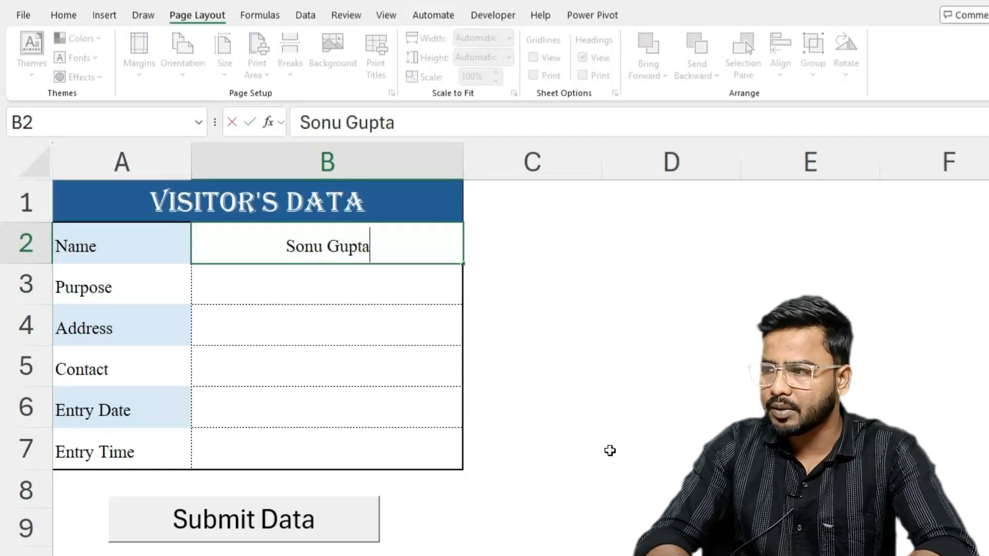
{"action": "key", "text": "Return"}
{"action": "type", "text": "Enq"}
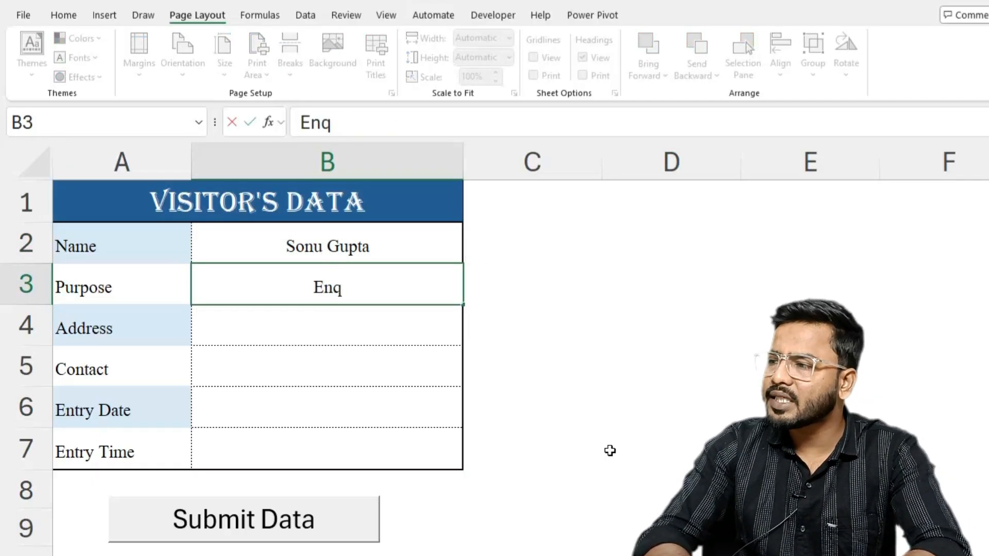
{"action": "type", "text": "uiry"}
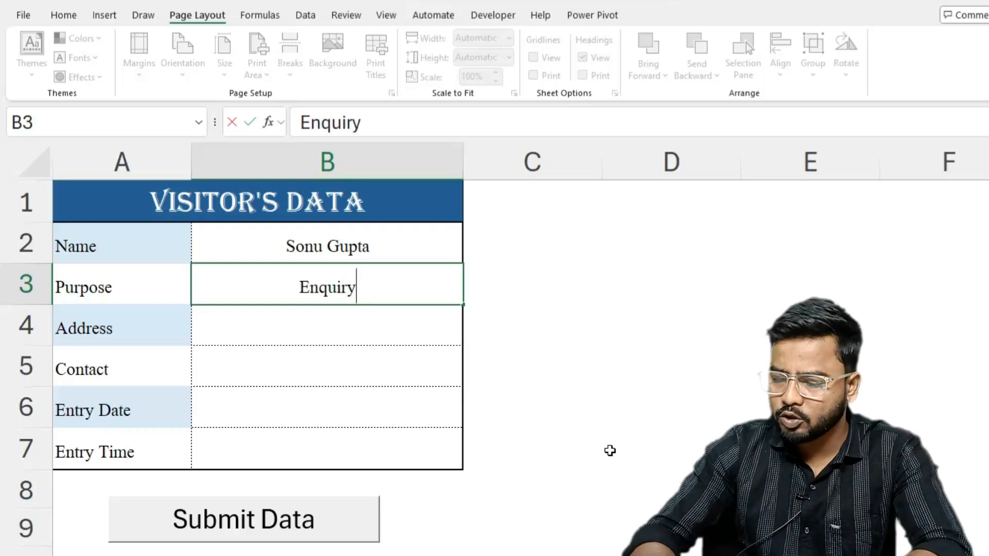
{"action": "key", "text": "Return"}
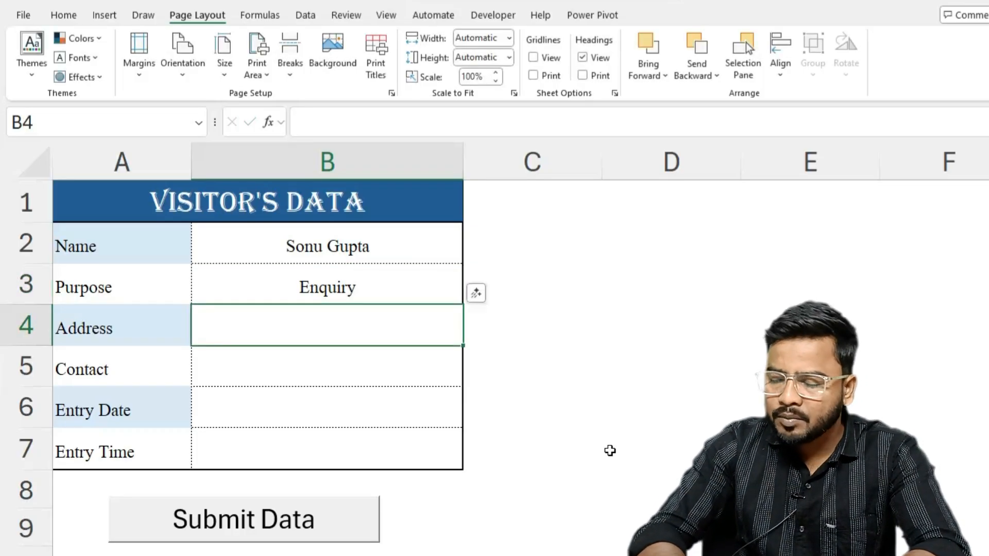
{"action": "type", "text": "Barola, Se"}
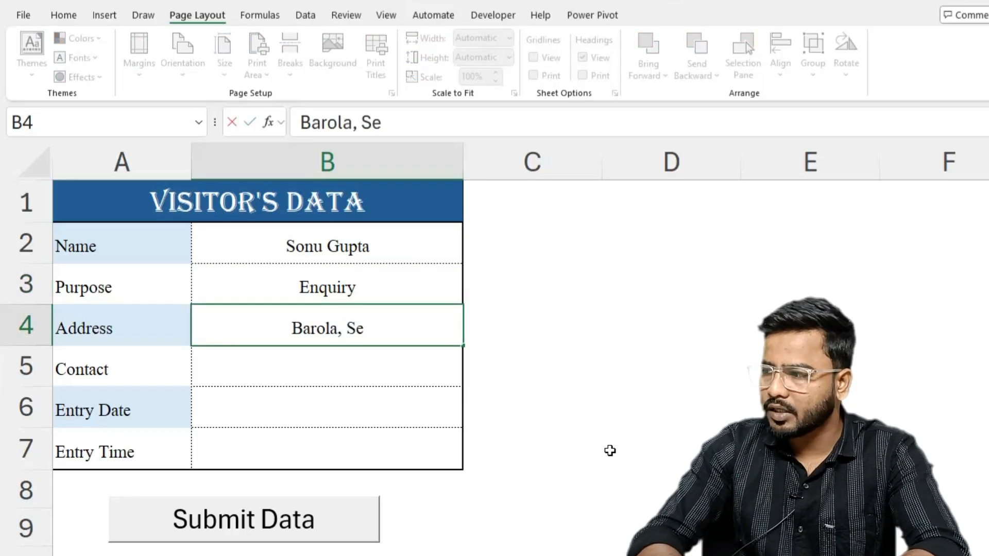
{"action": "type", "text": "ctor-4"}
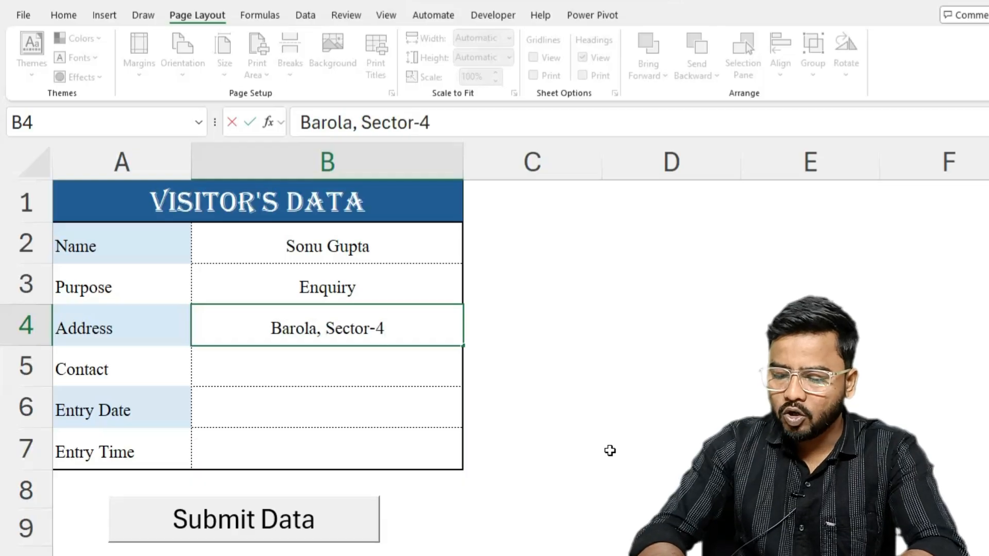
{"action": "type", "text": "9, Noida"}
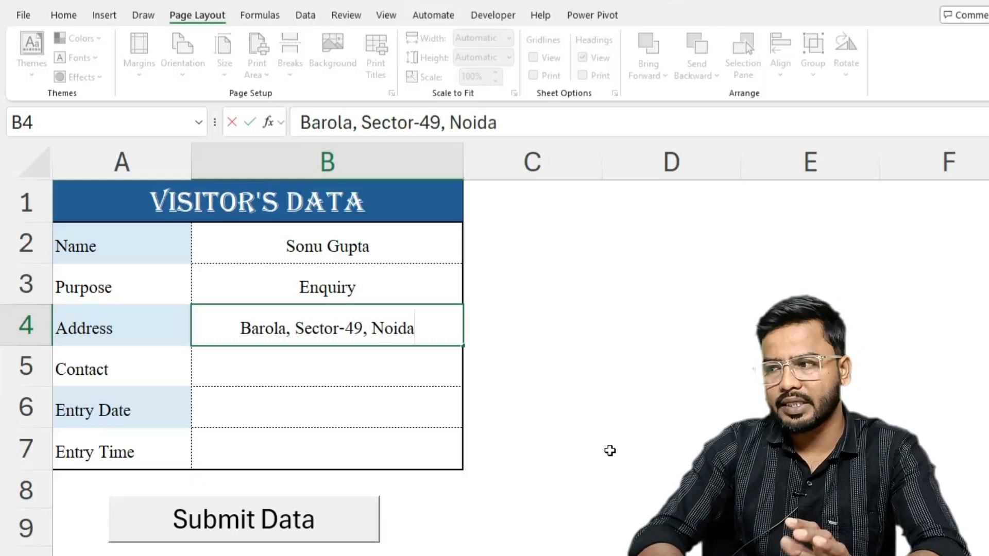
{"action": "key", "text": "Return"}
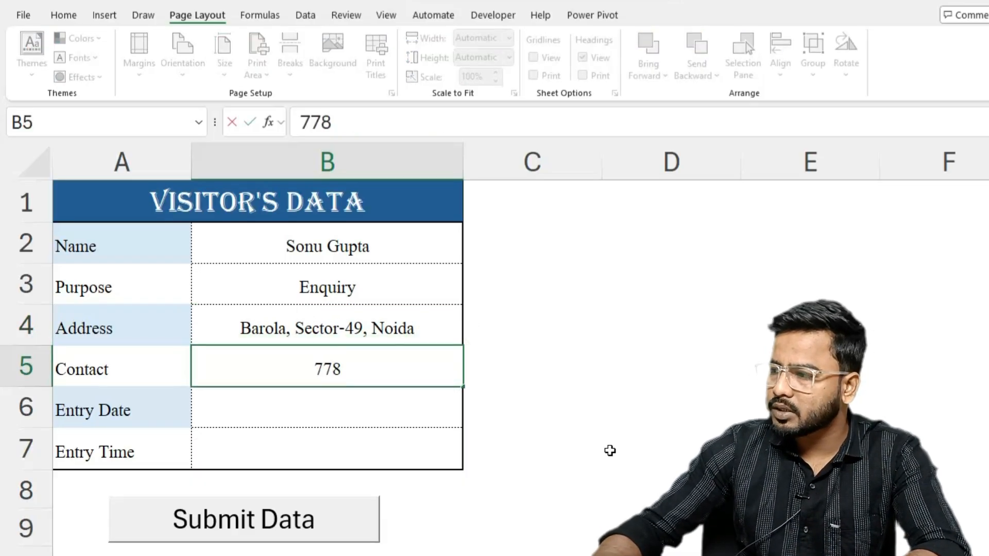
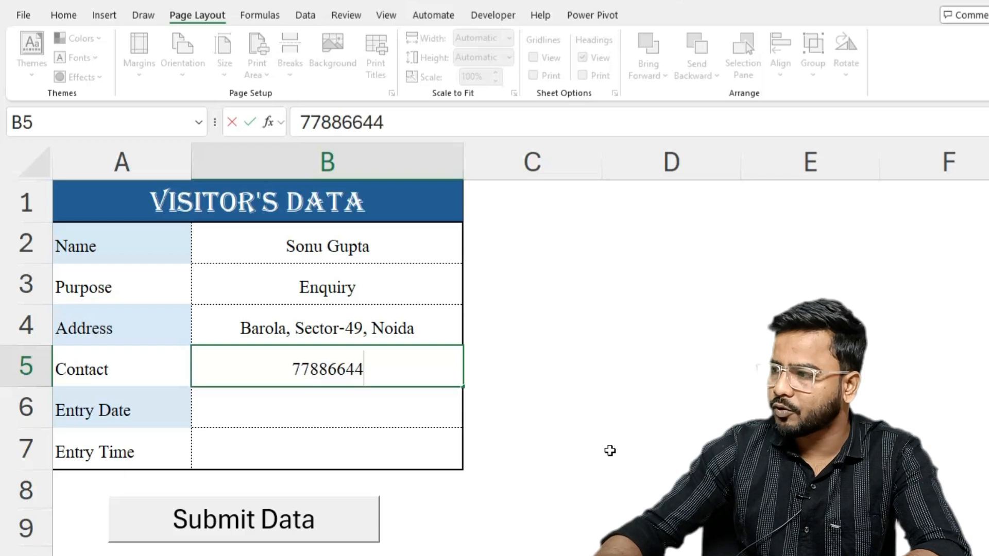
- Enter the visitor's contact number, the current date 02-12-2025 and the current time 09:30 in B5:B7
{"action": "key", "text": "Return"}
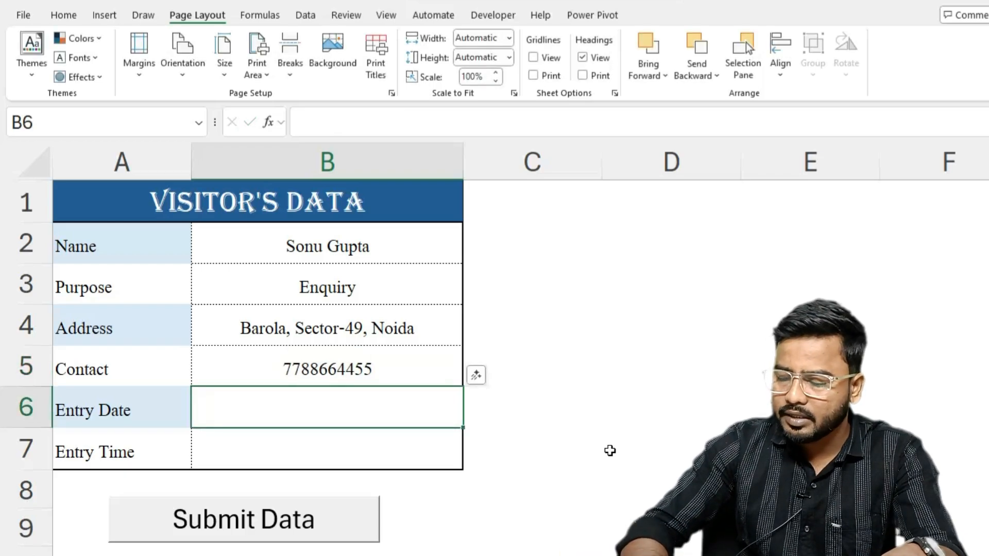
{"action": "key", "text": "ctrl+semicolon"}
{"action": "key", "text": "Return"}
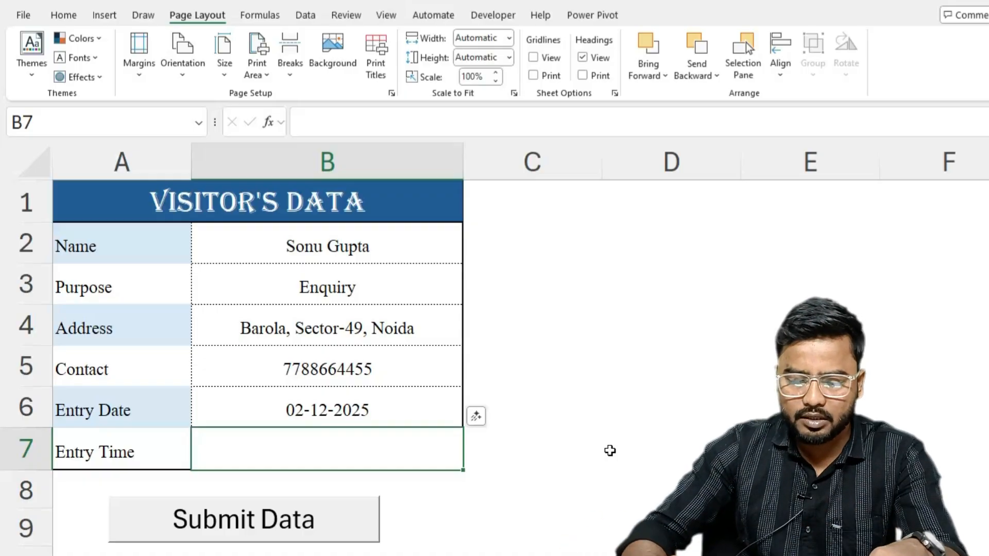
{"action": "key", "text": "ctrl+shift+semicolon"}
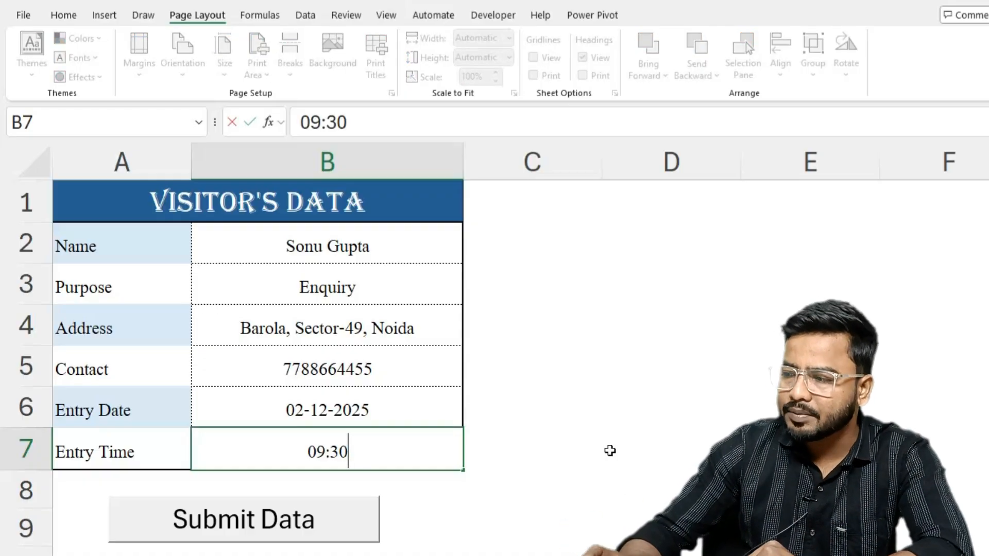
{"action": "key", "text": "Return"}
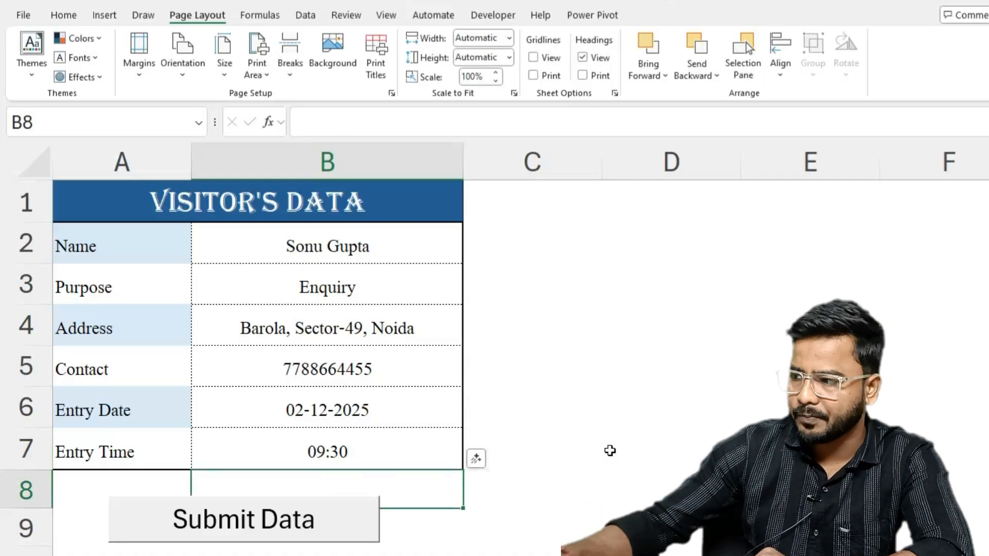
- Run the Submit Data button on the filled form, check the stored records on Sheet2 and return to Sheet1
{"action": "left_click", "coordinate": [304, 523]}
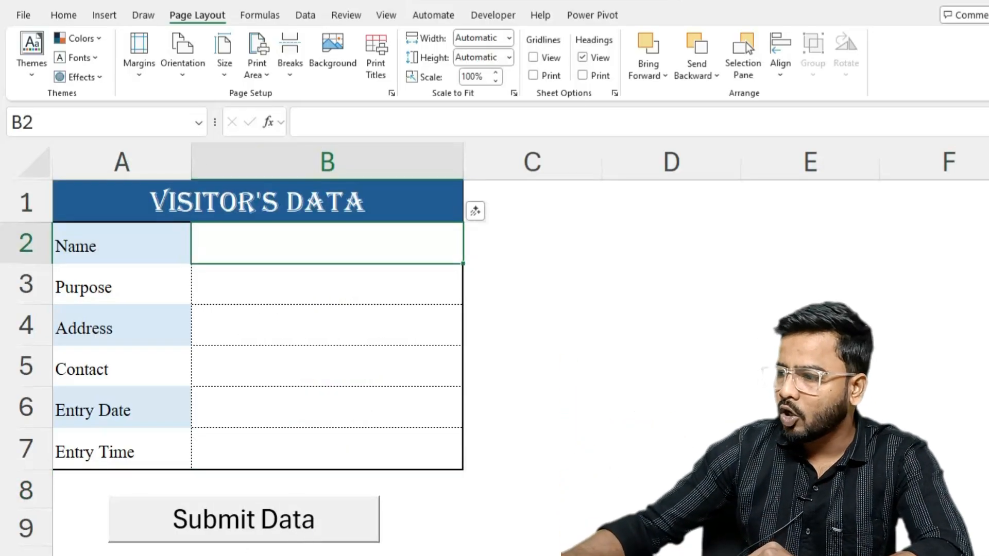
{"action": "left_click", "coordinate": [175, 555]}
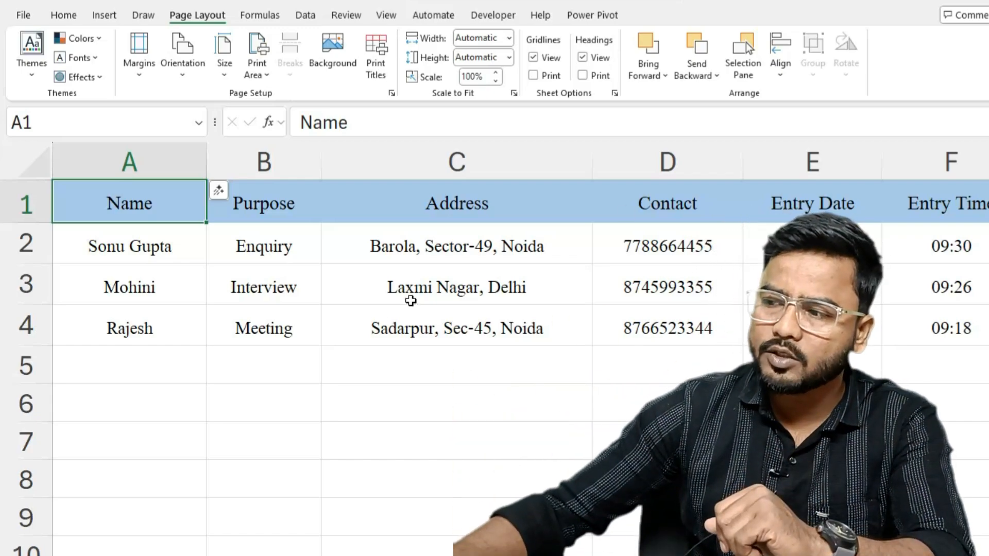
{"action": "left_click", "coordinate": [126, 555]}
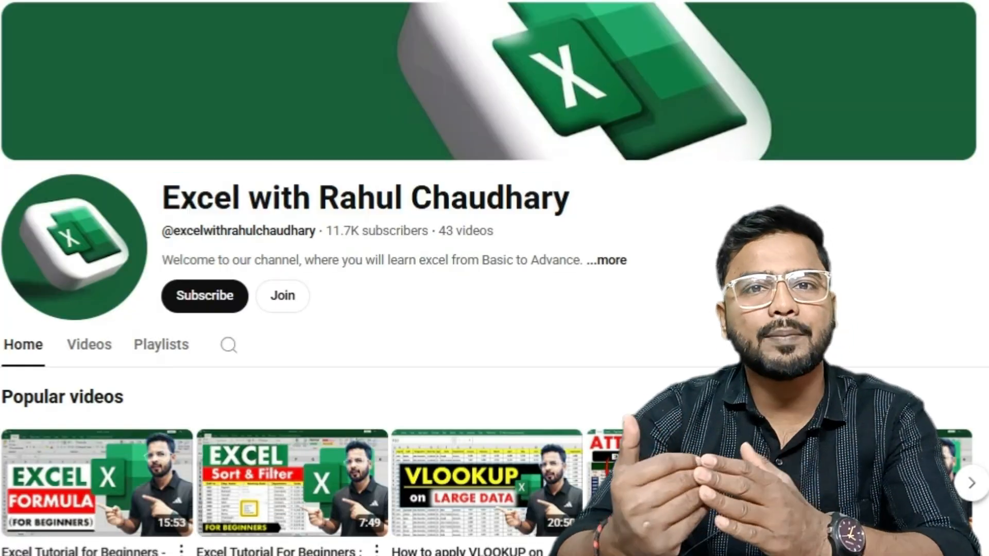
- Open the membership offer of the Excel channel on YouTube and examine the perks of the Excel Interview Level
{"action": "left_click", "coordinate": [283, 296]}
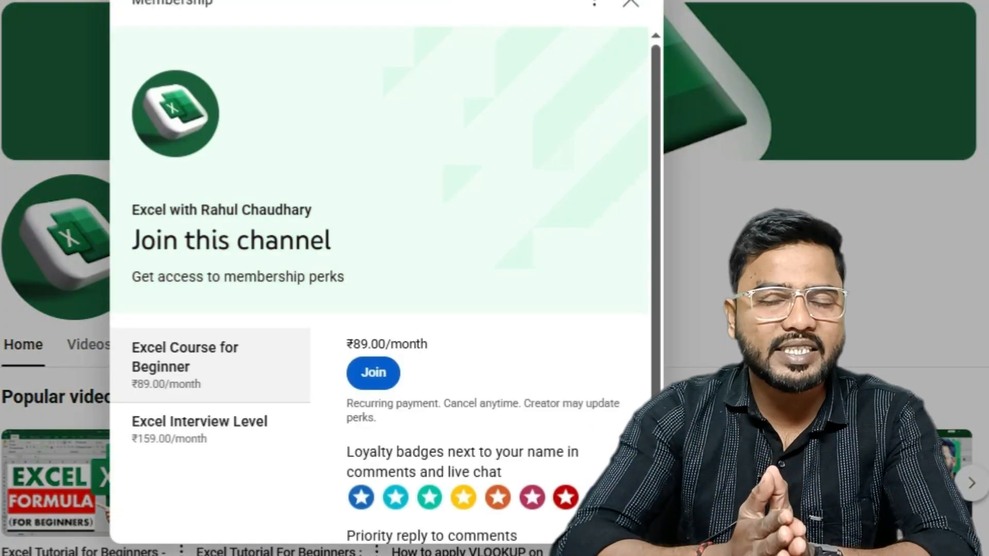
{"action": "scroll", "coordinate": [381, 284], "scroll_direction": "down", "scroll_amount": 2}
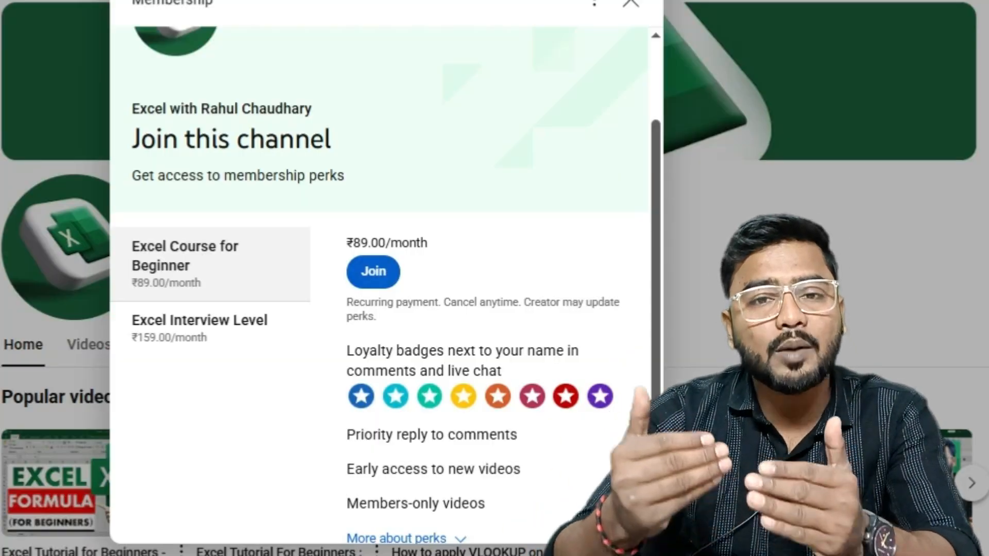
{"action": "left_click", "coordinate": [211, 328]}
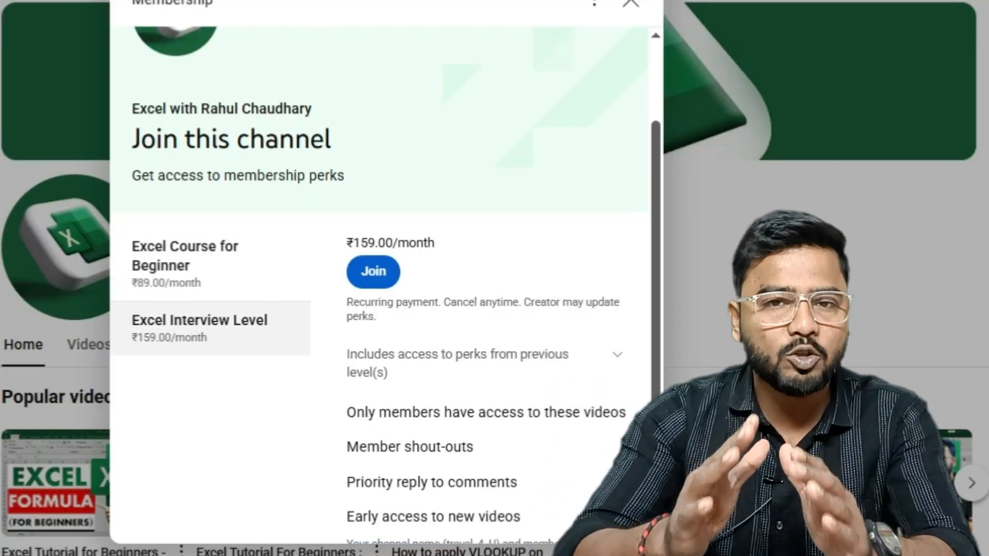
{"action": "scroll", "coordinate": [381, 283], "scroll_direction": "down", "scroll_amount": 1}
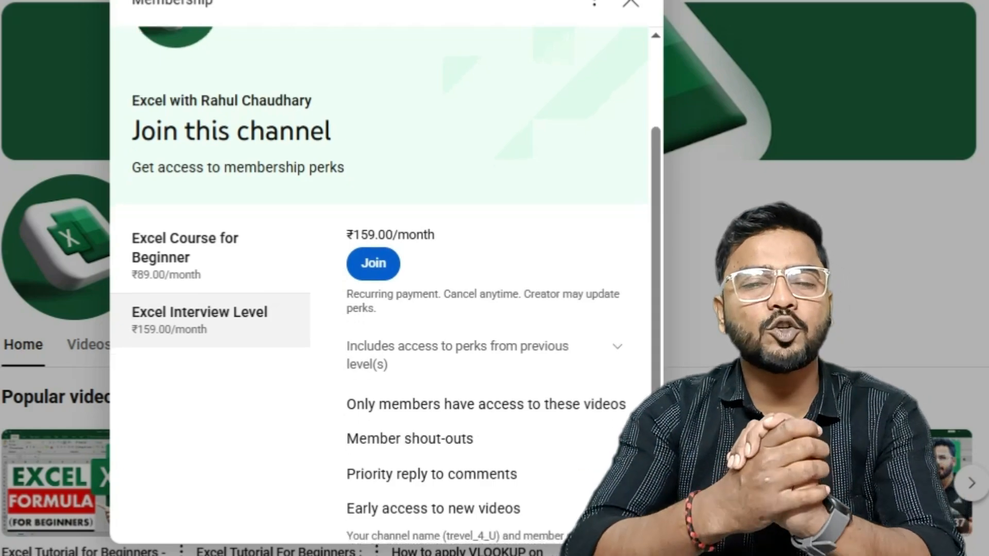